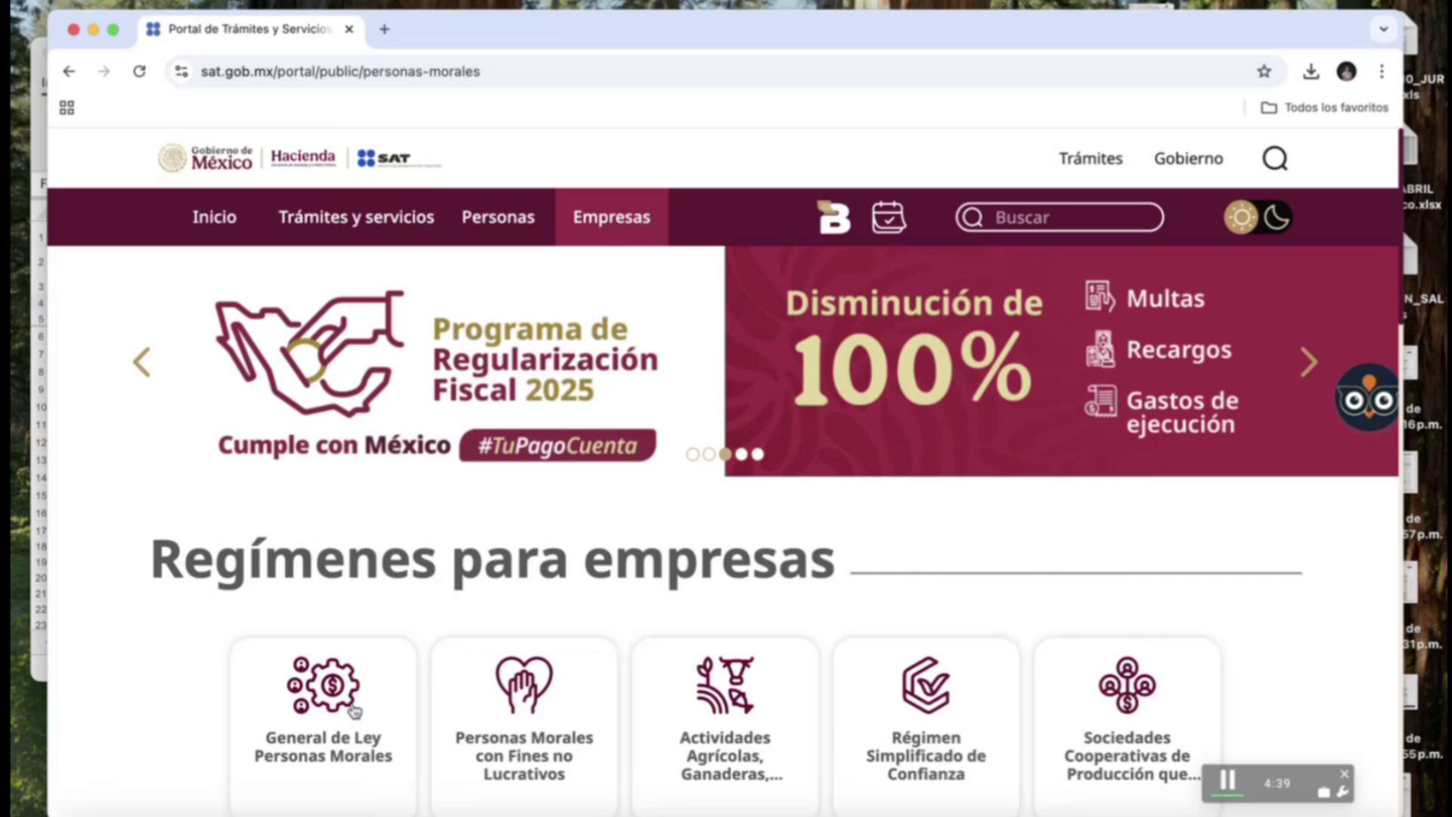
Open the General de Ley Personas Morales obligations and follow the ISR provisional payments link to the SAT login.
left_click(354, 759)
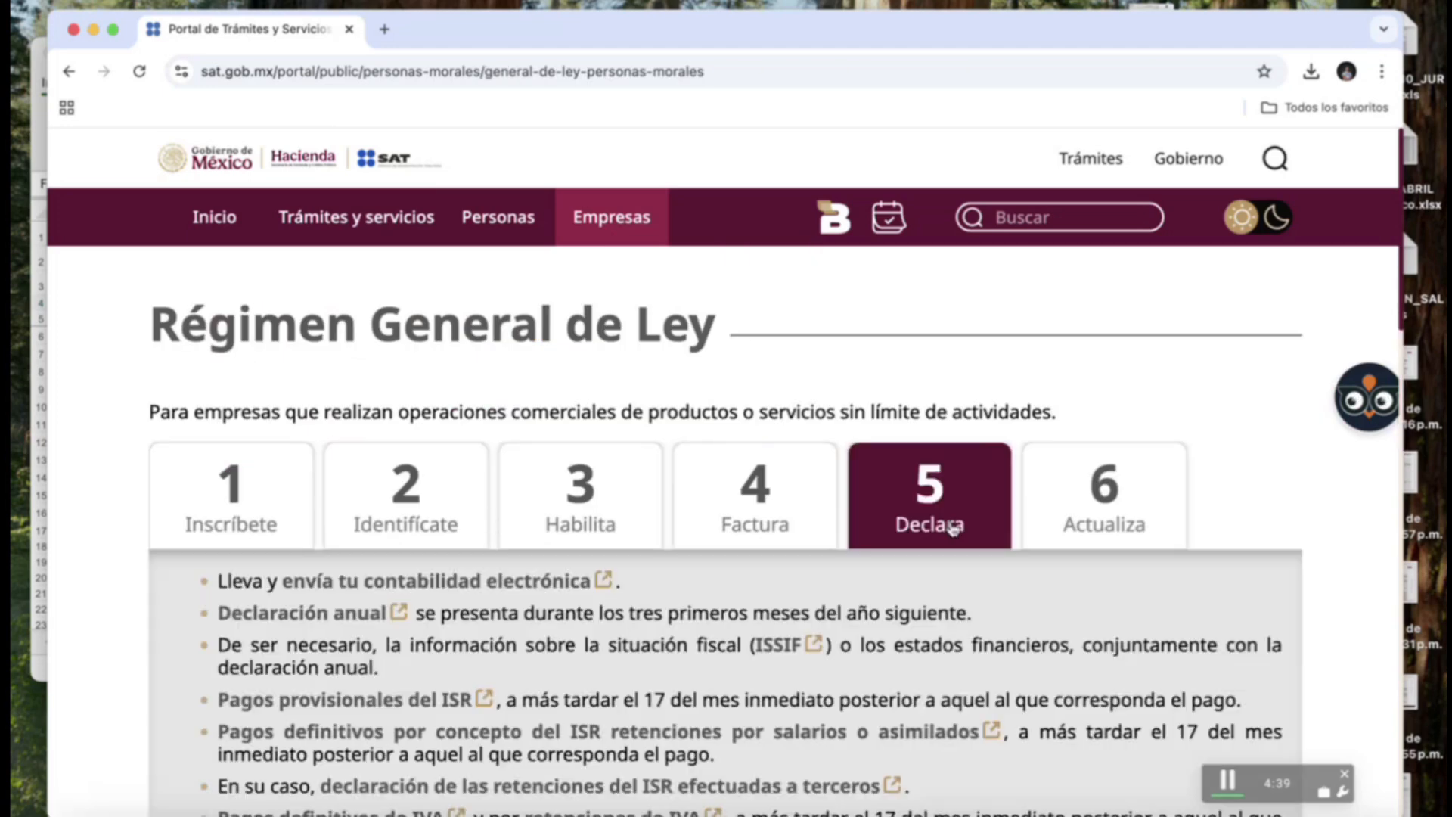
left_click(952, 529)
scroll(724, 581, "down", 1)
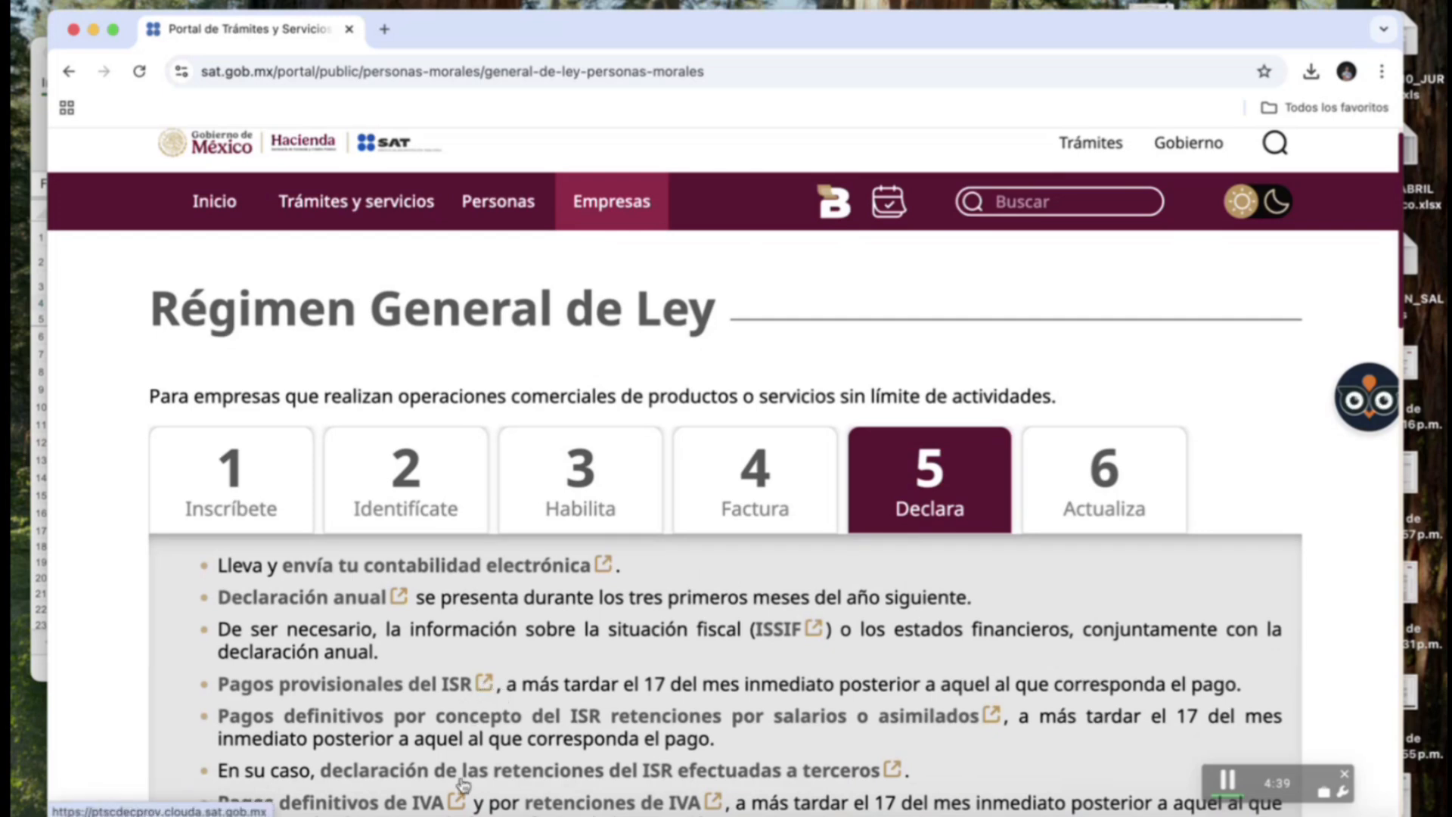
left_click(484, 685)
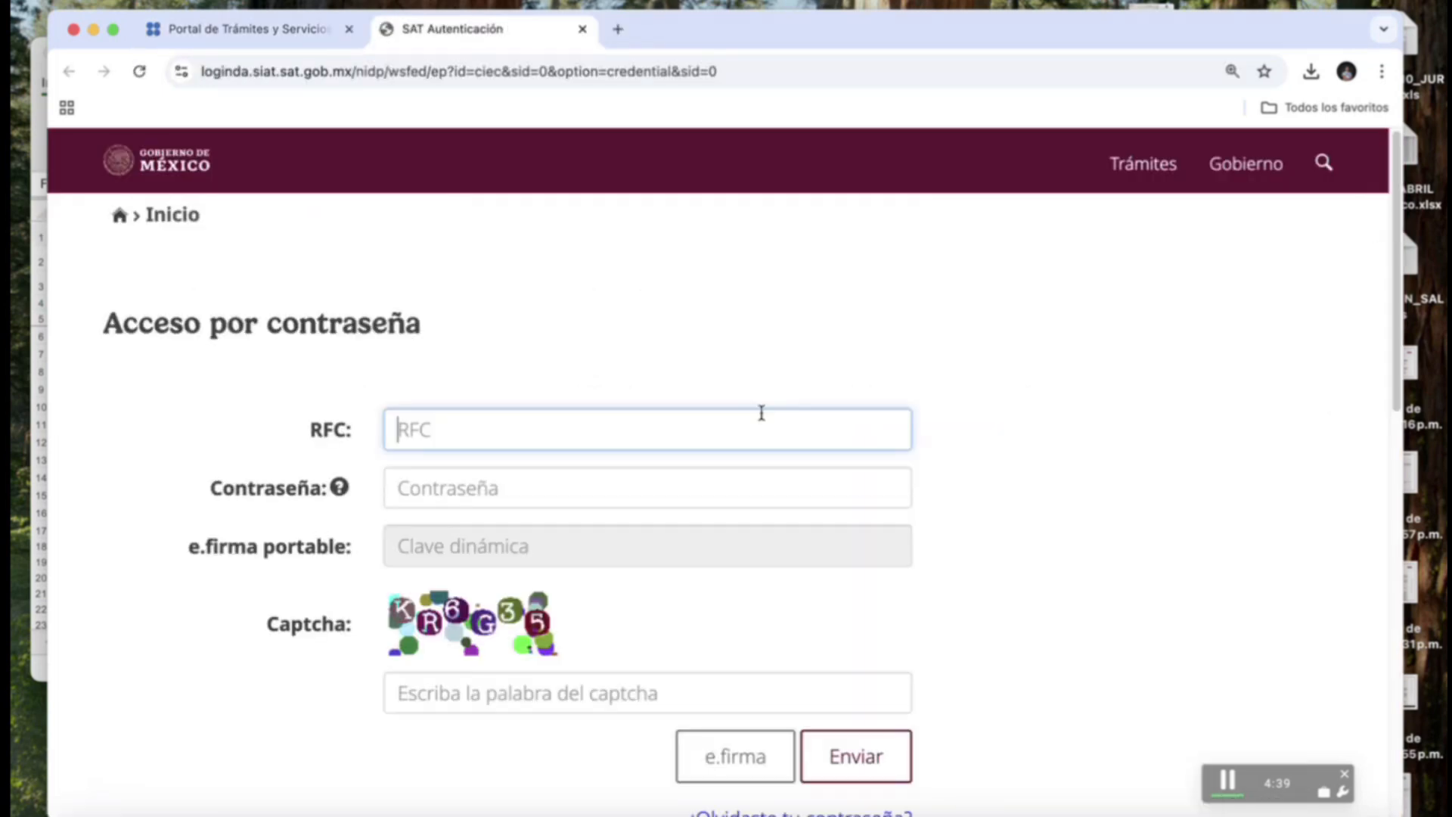
Log in with the company's RFC, its password and the captcha word.
left_click(700, 490)
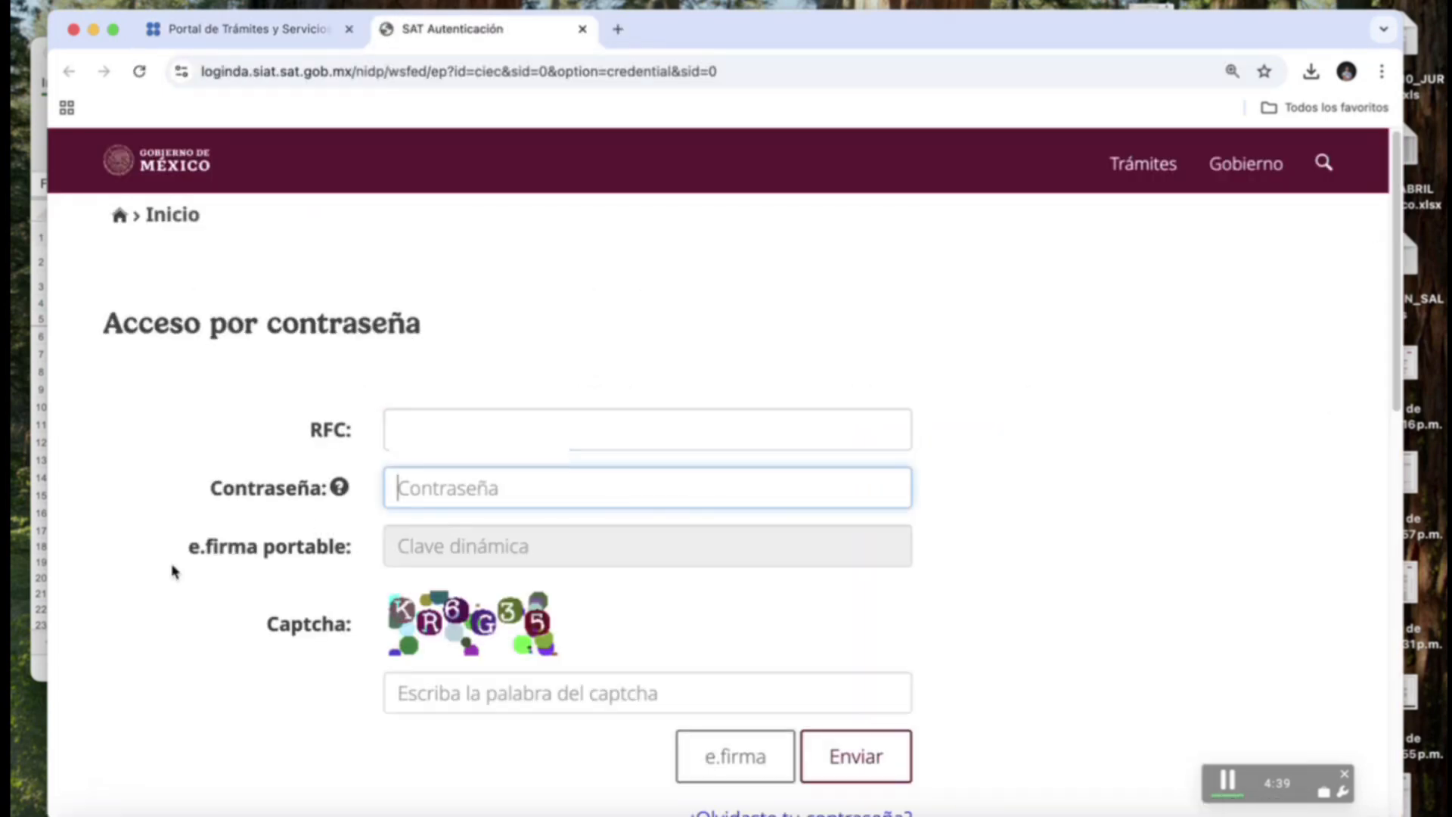
left_click(532, 693)
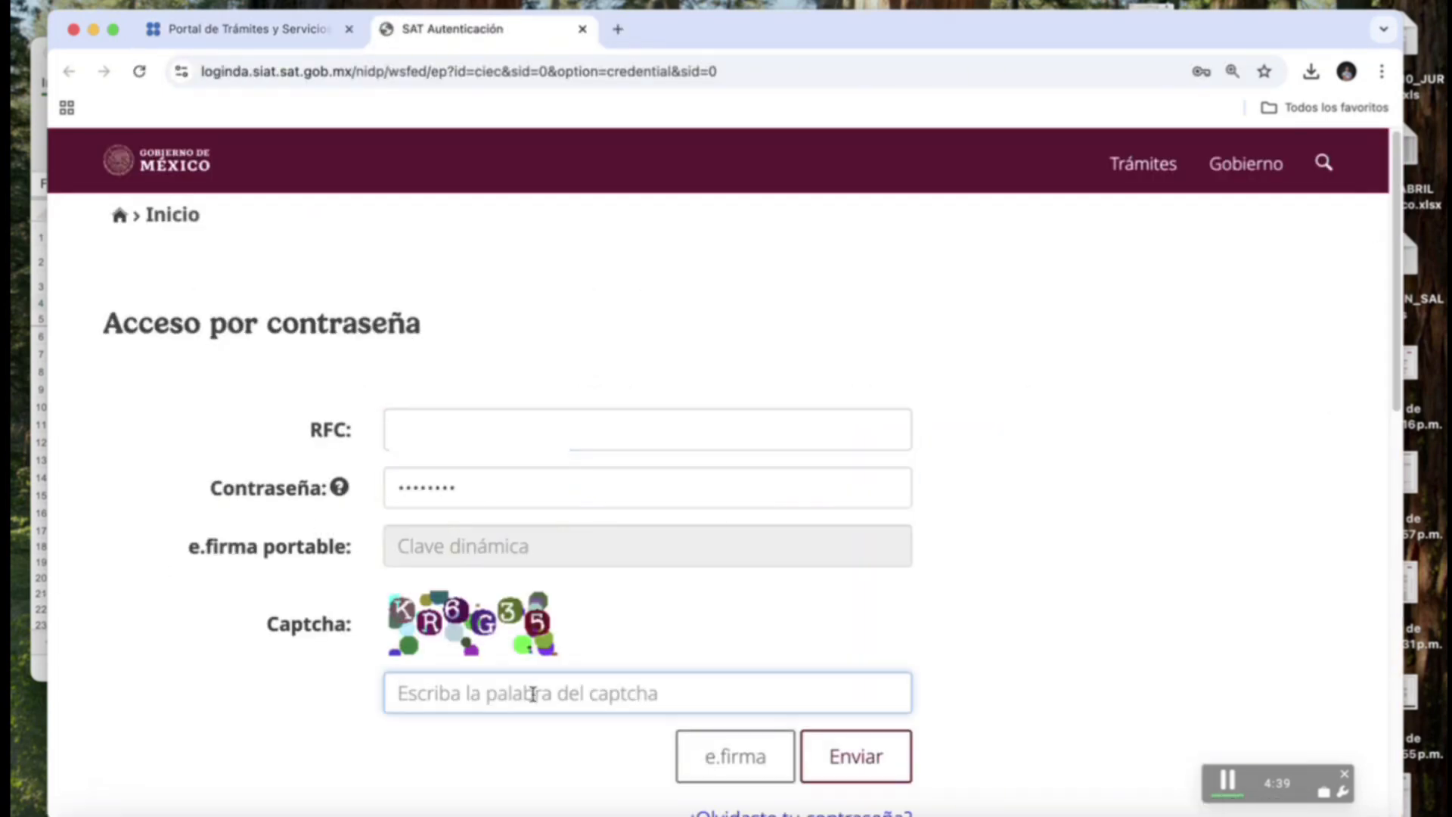
left_click(833, 763)
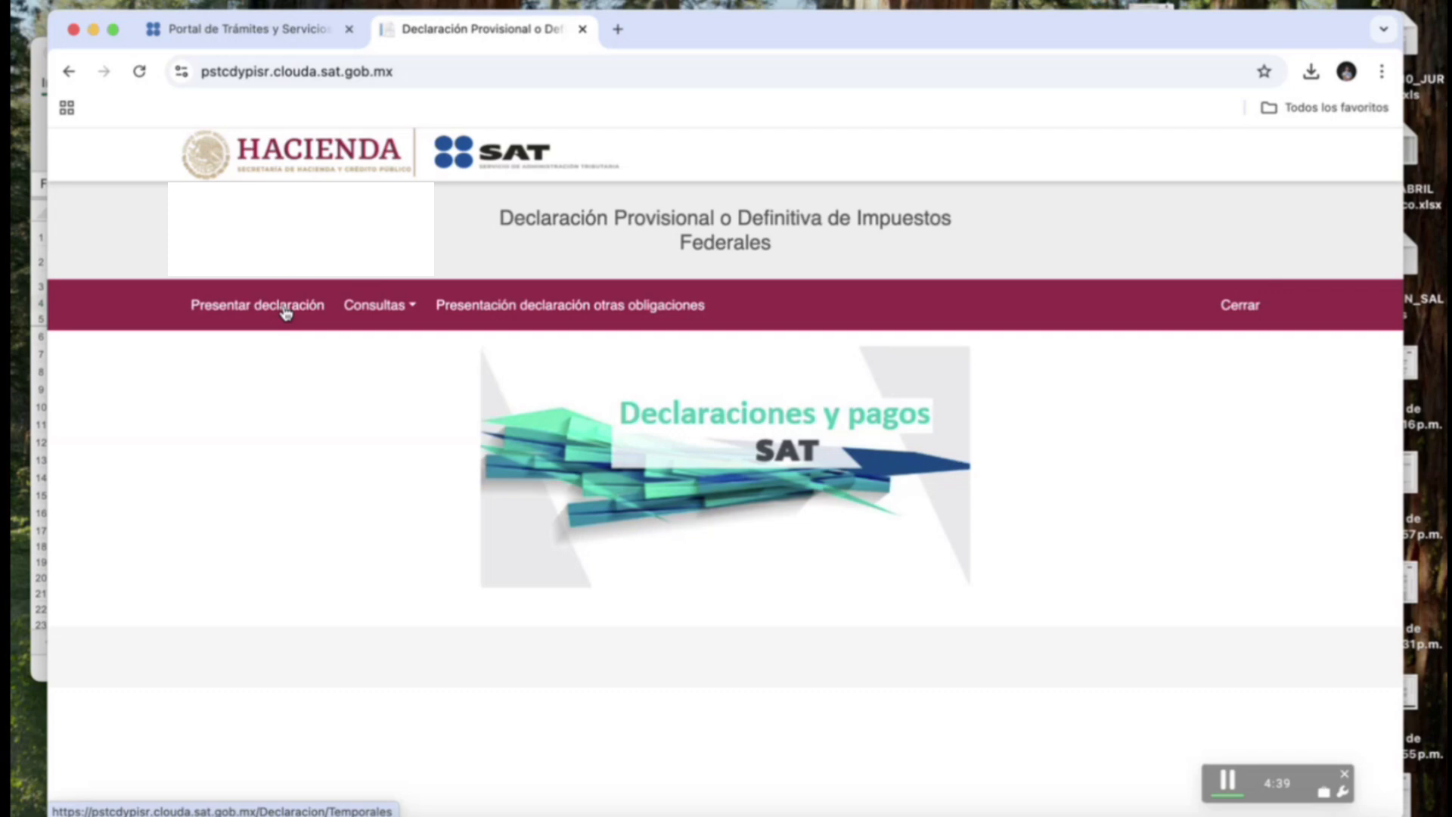
Go to Presentar declaración and start a new declaration instead of the unsent 2025 Normal / Abril draft.
left_click(413, 310)
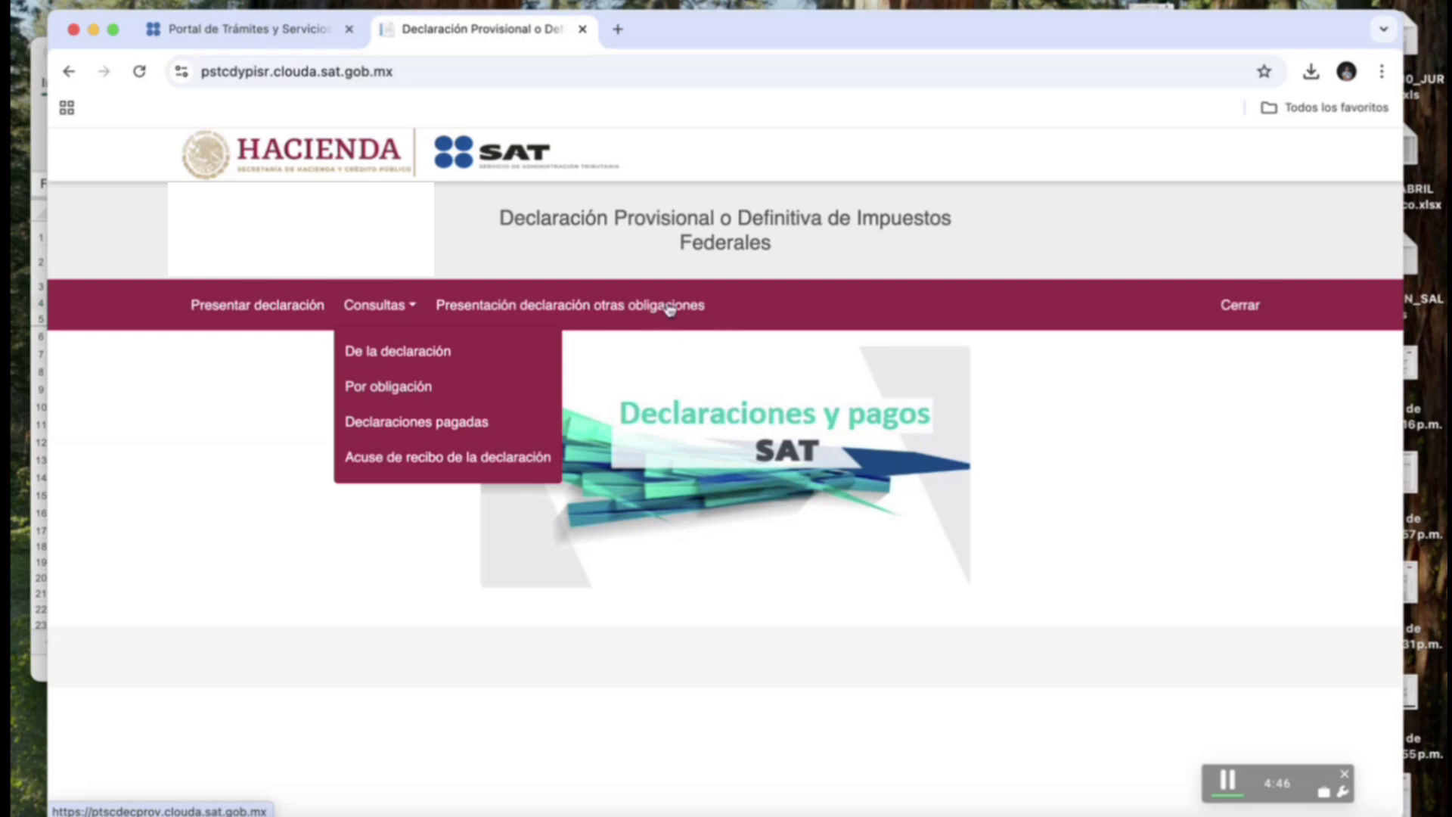
left_click(262, 310)
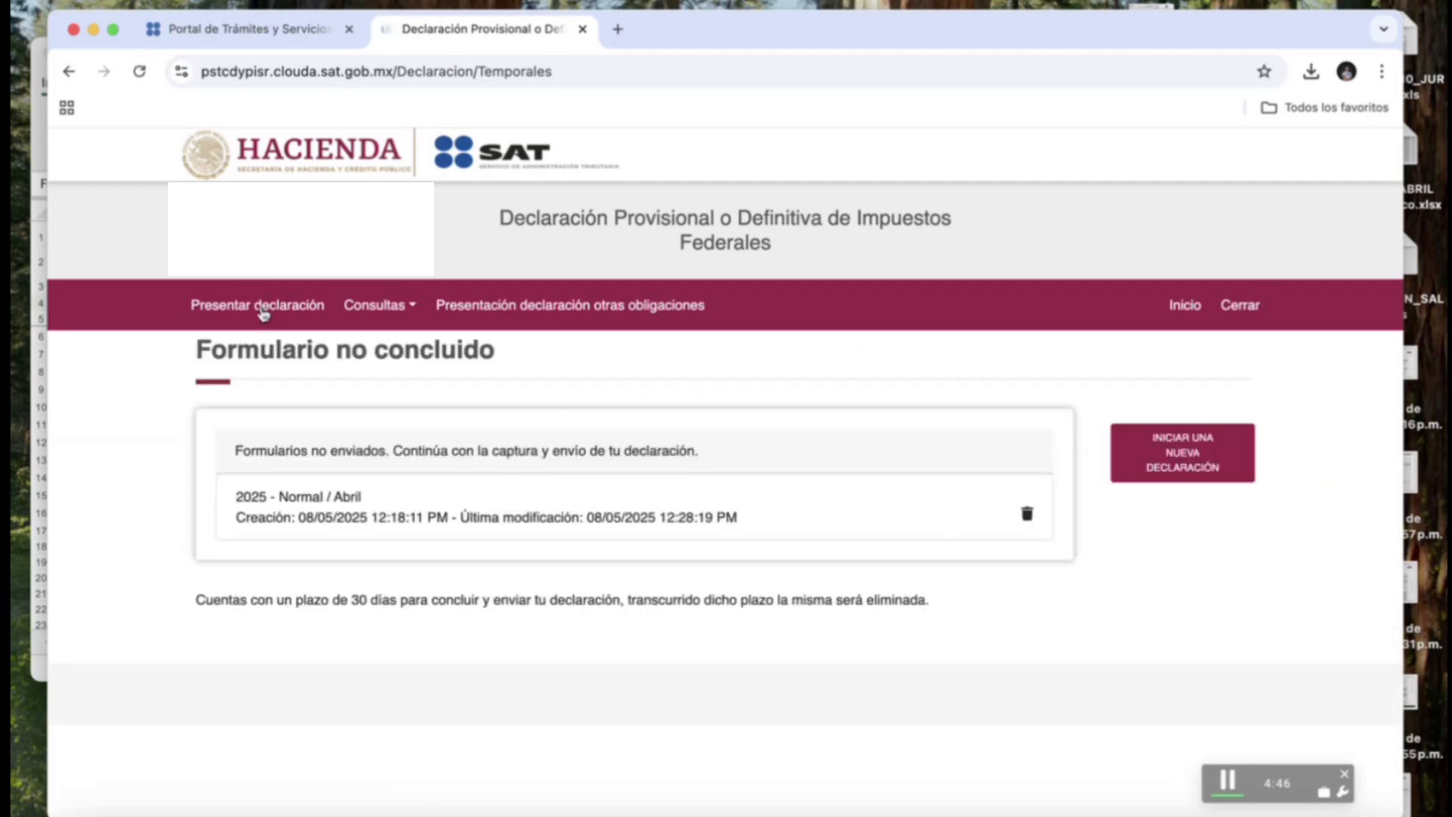
left_click(1196, 463)
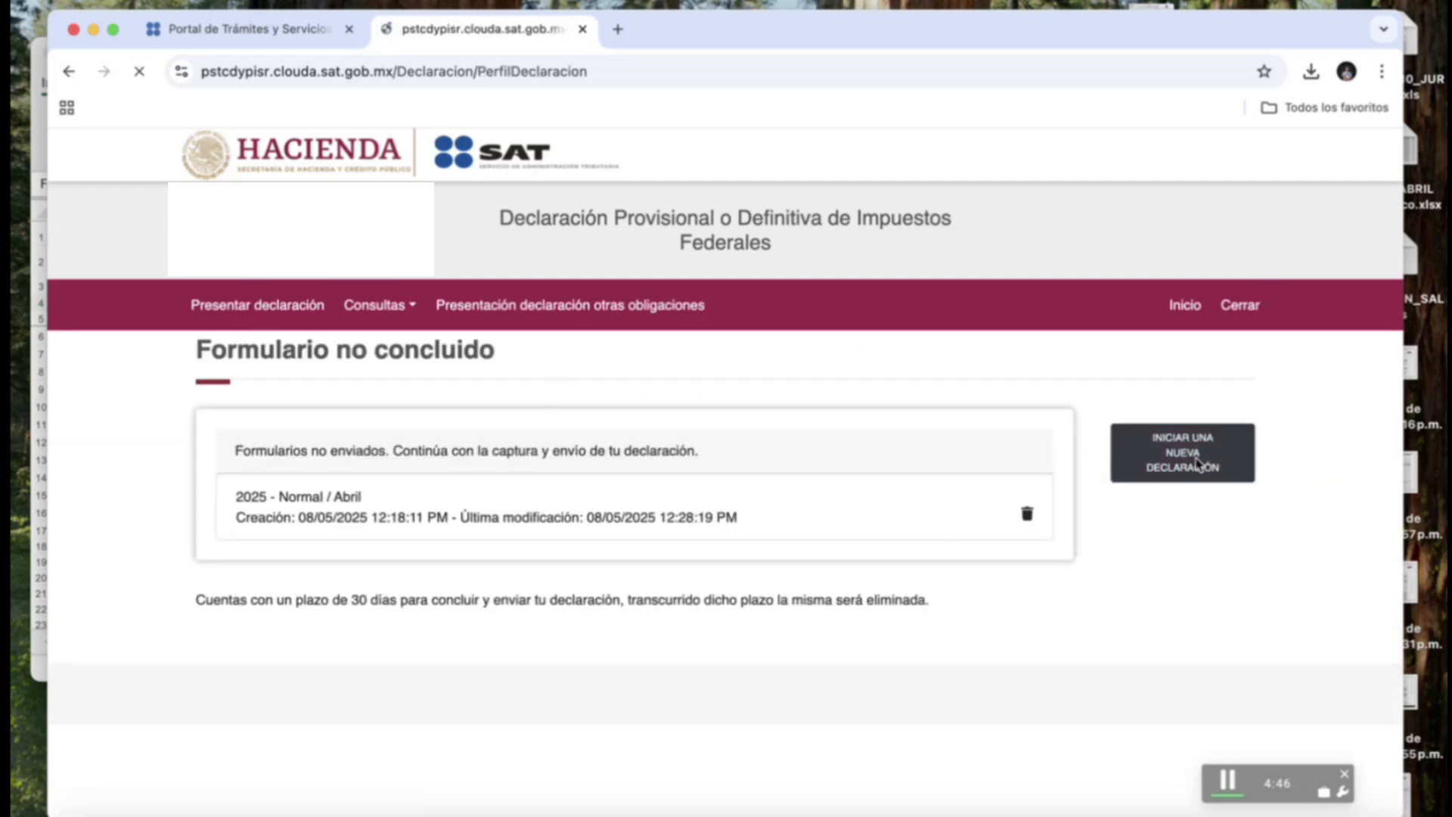
Set periodicity 1-Mensual, period Marzo, type Complementaria, complementary type Modificación de Obligaciones.
left_click(496, 484)
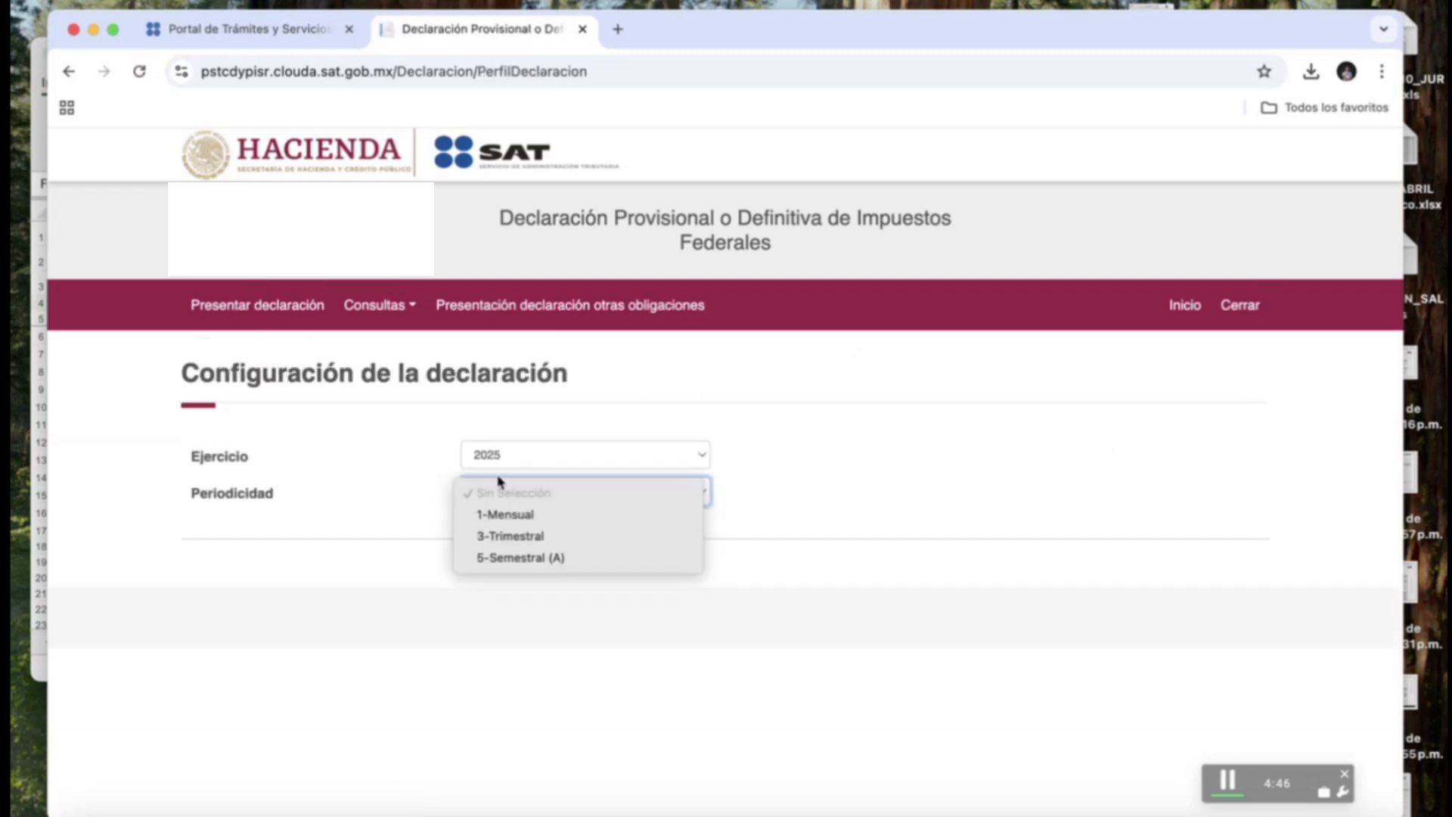
left_click(534, 516)
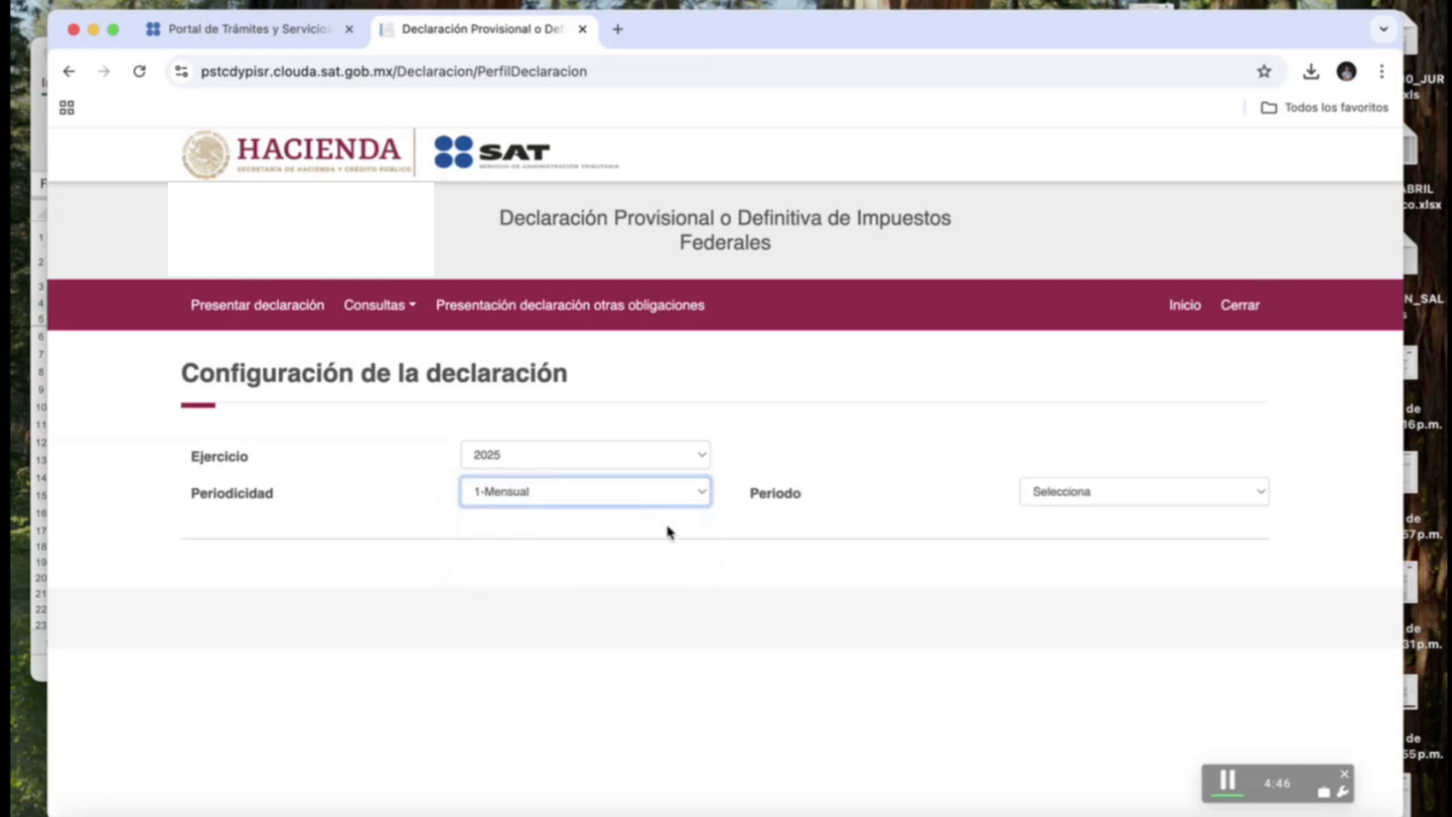
left_click(1077, 493)
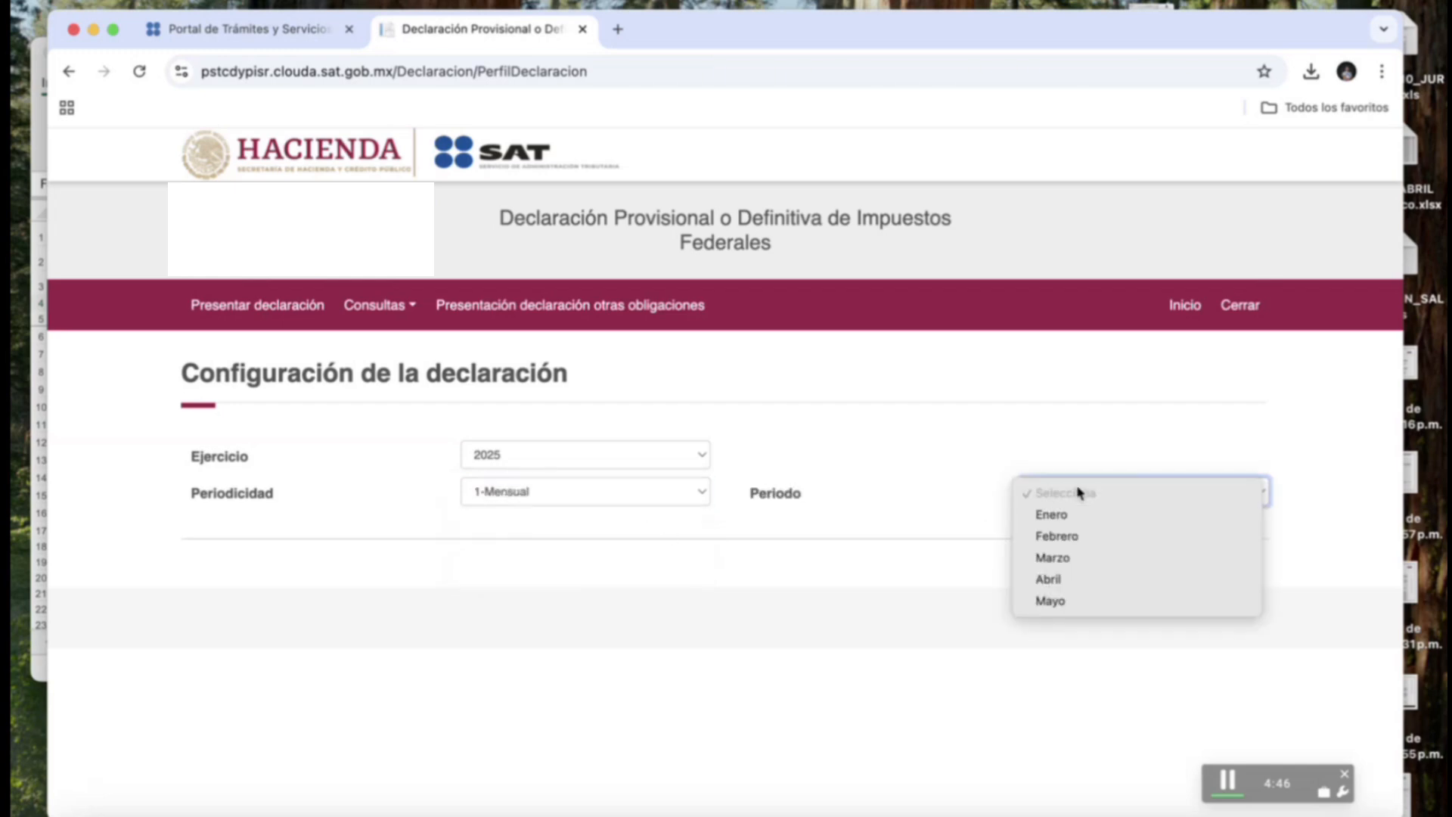
left_click(1077, 559)
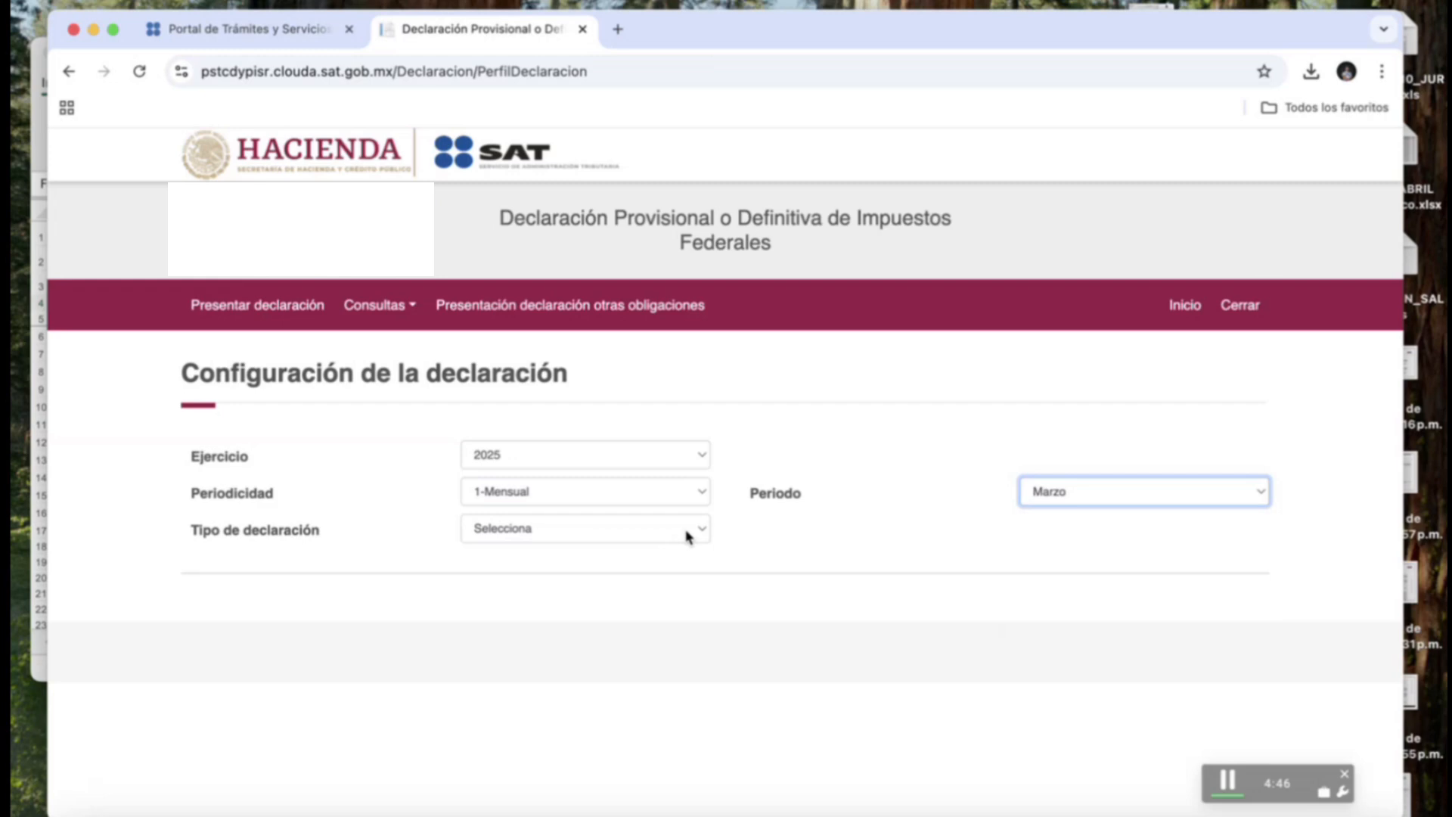
left_click(700, 538)
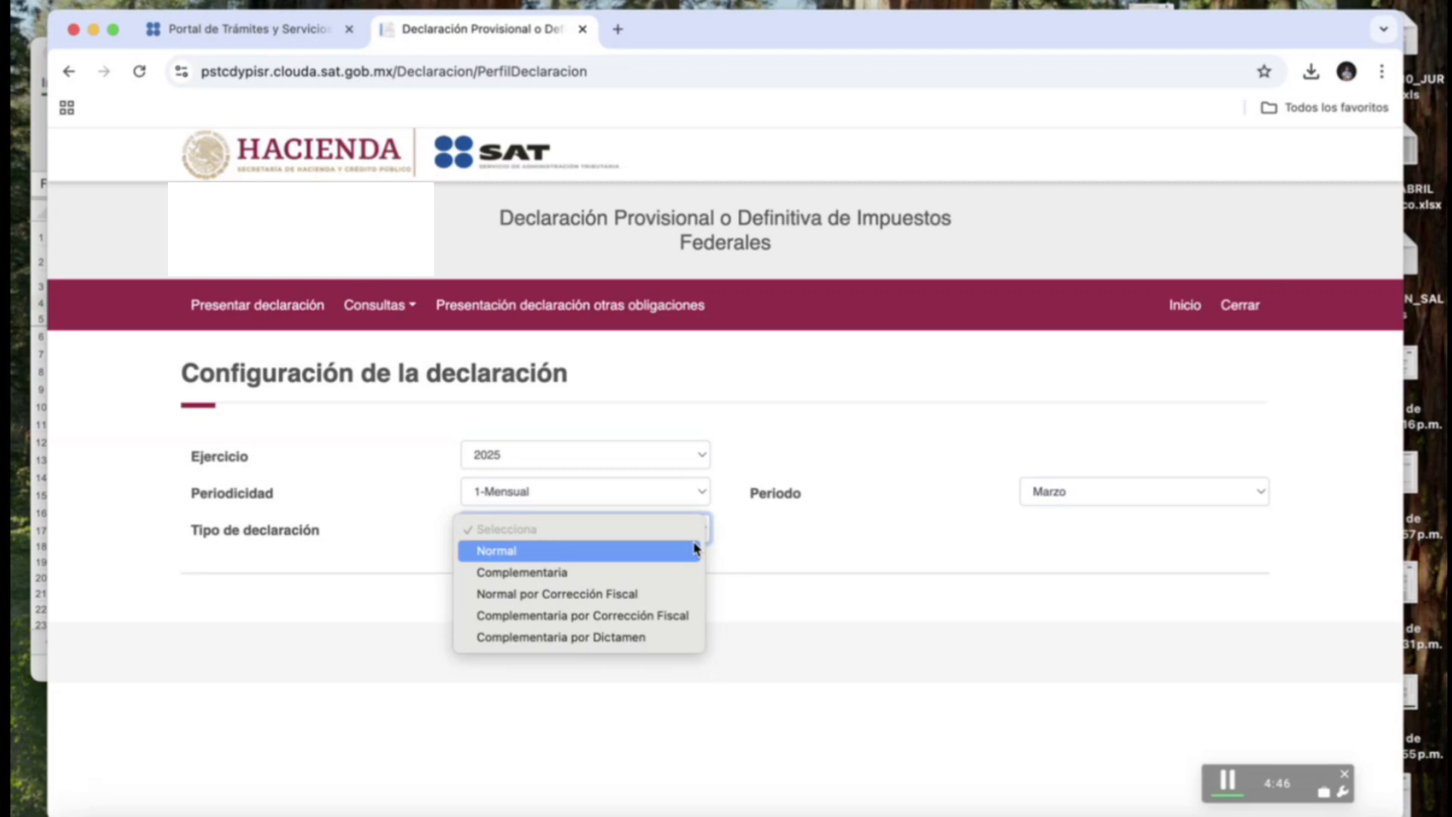
left_click(572, 577)
left_click(1074, 541)
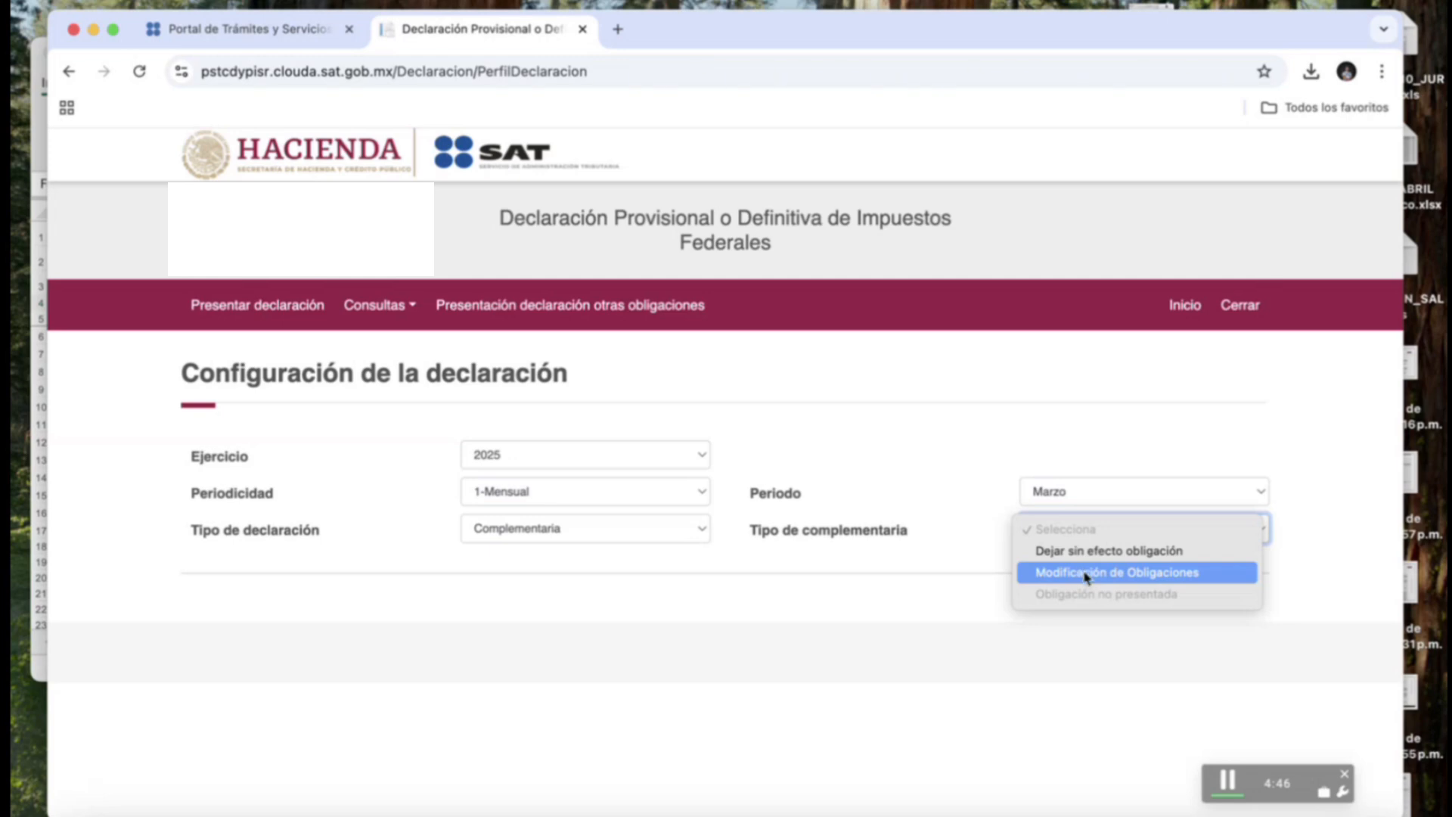
left_click(1086, 573)
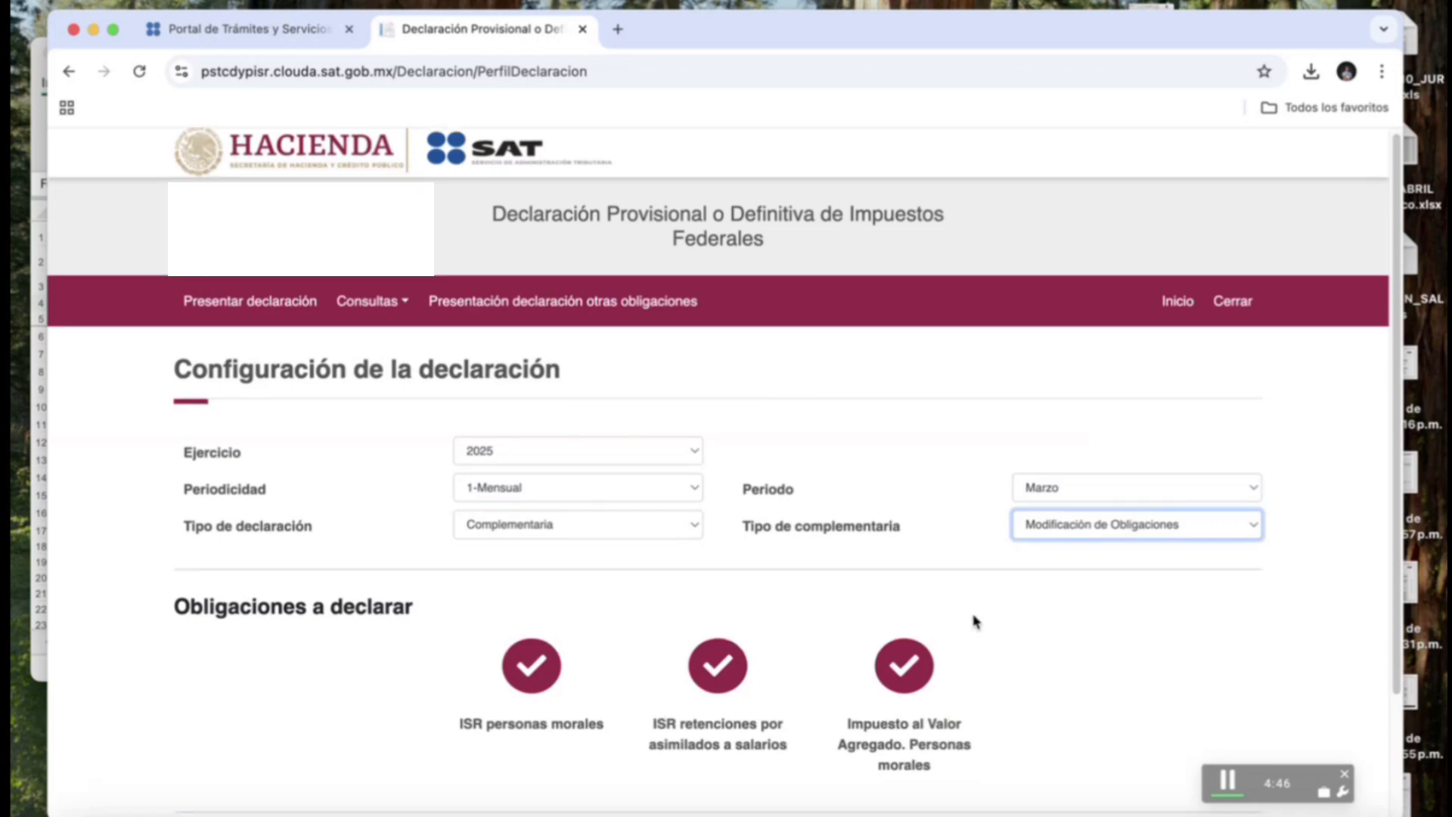
Uncheck ISR retenciones por asimilados a salarios, leaving ISR and IVA, and continue to the form.
scroll(974, 620, "down", 2)
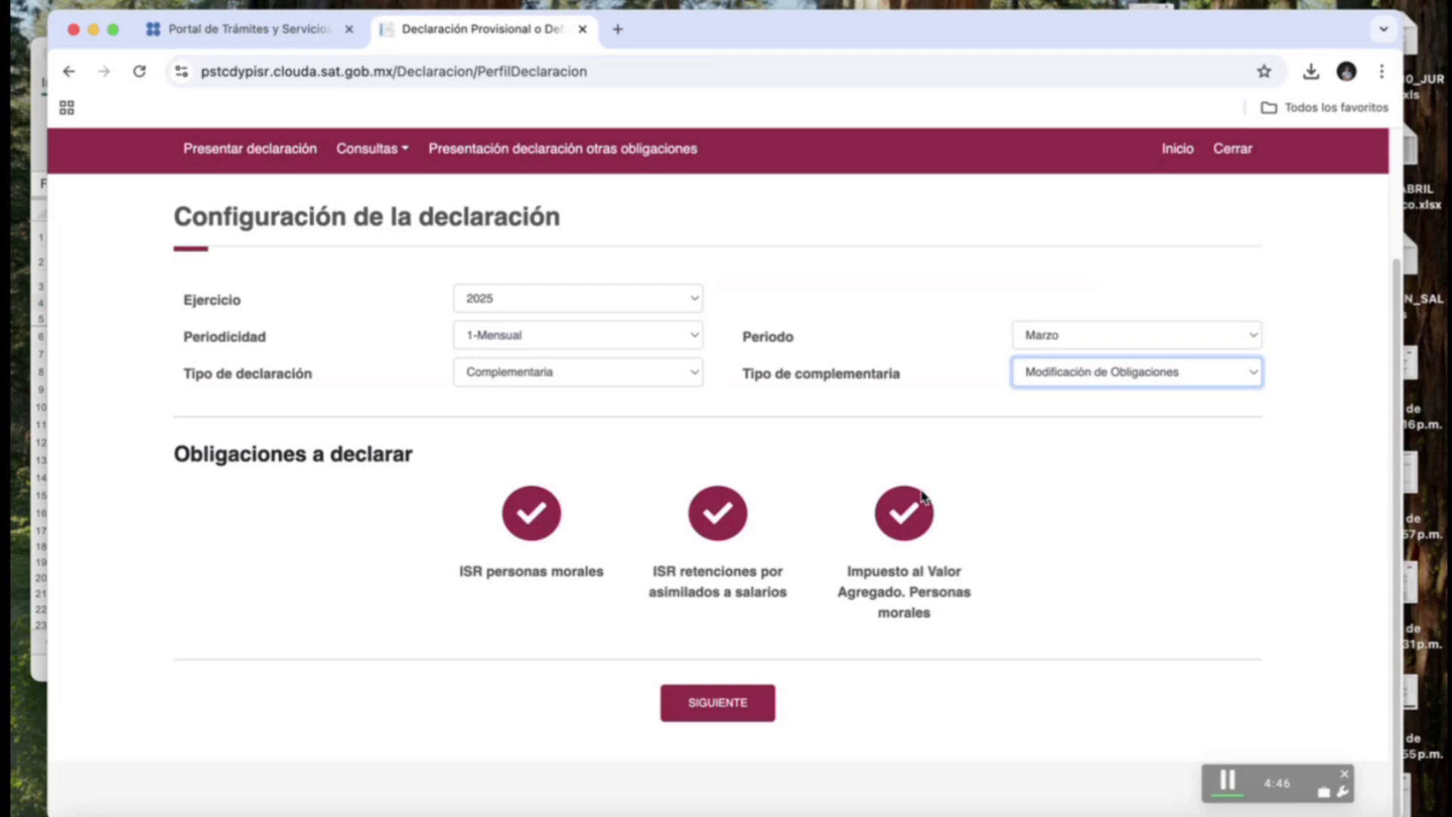
left_click(721, 521)
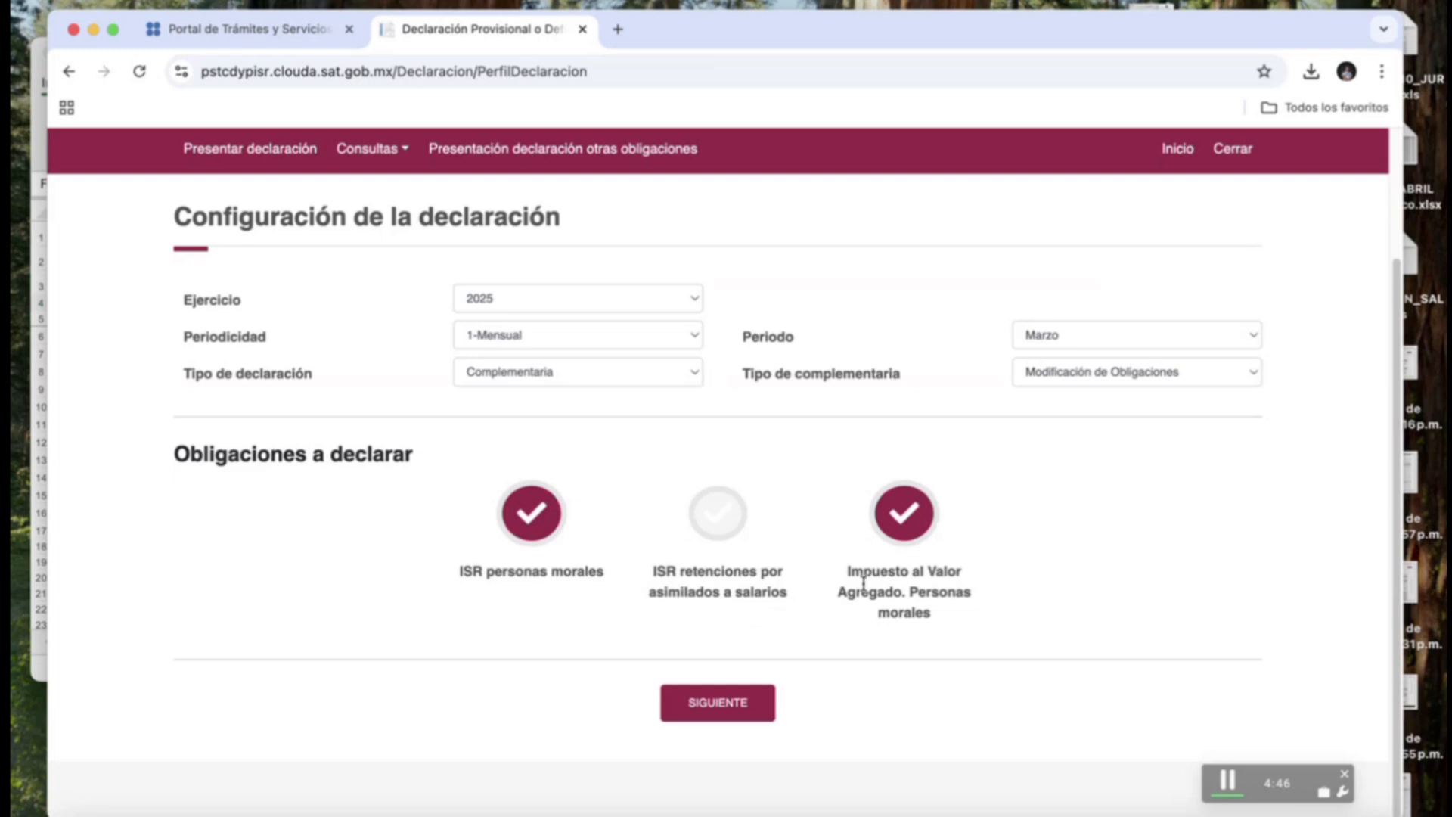
left_click(747, 709)
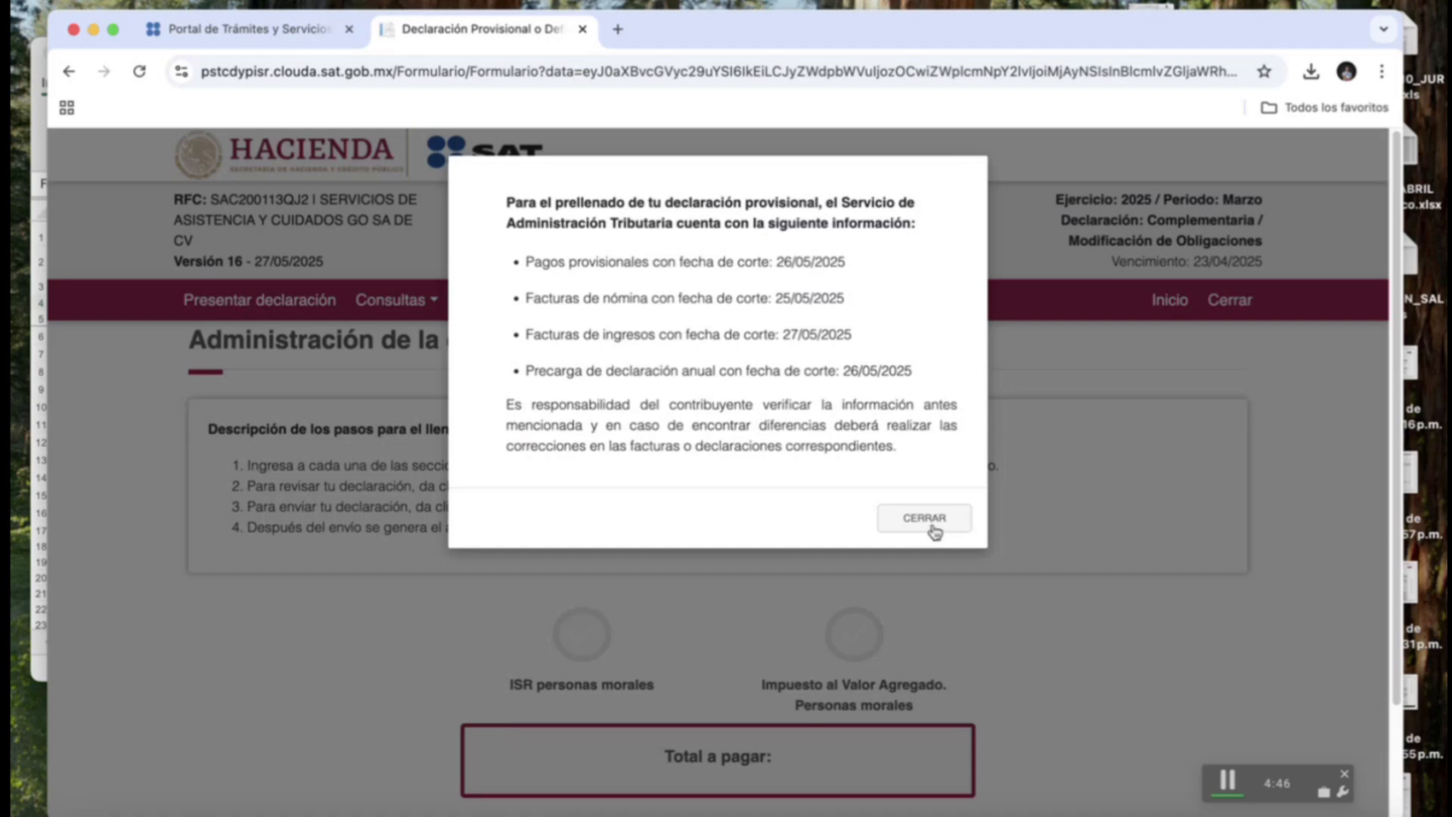
Dismiss the prefill notice and open the ¿Tienes ingresos nominales a disminuir? answer on the ISR Ingresos tab.
left_click(933, 529)
scroll(921, 640, "down", 2)
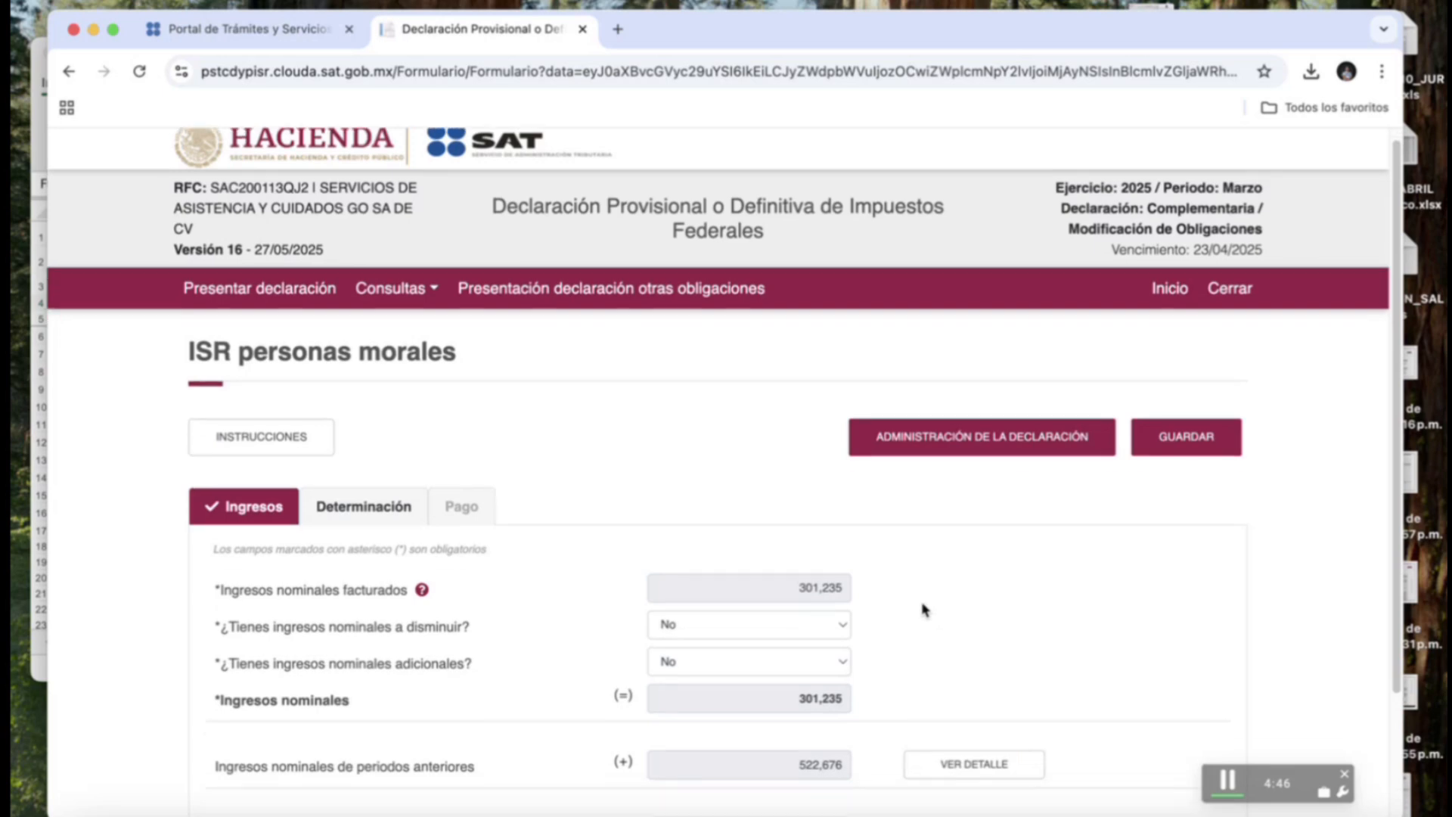
scroll(905, 603, "down", 1)
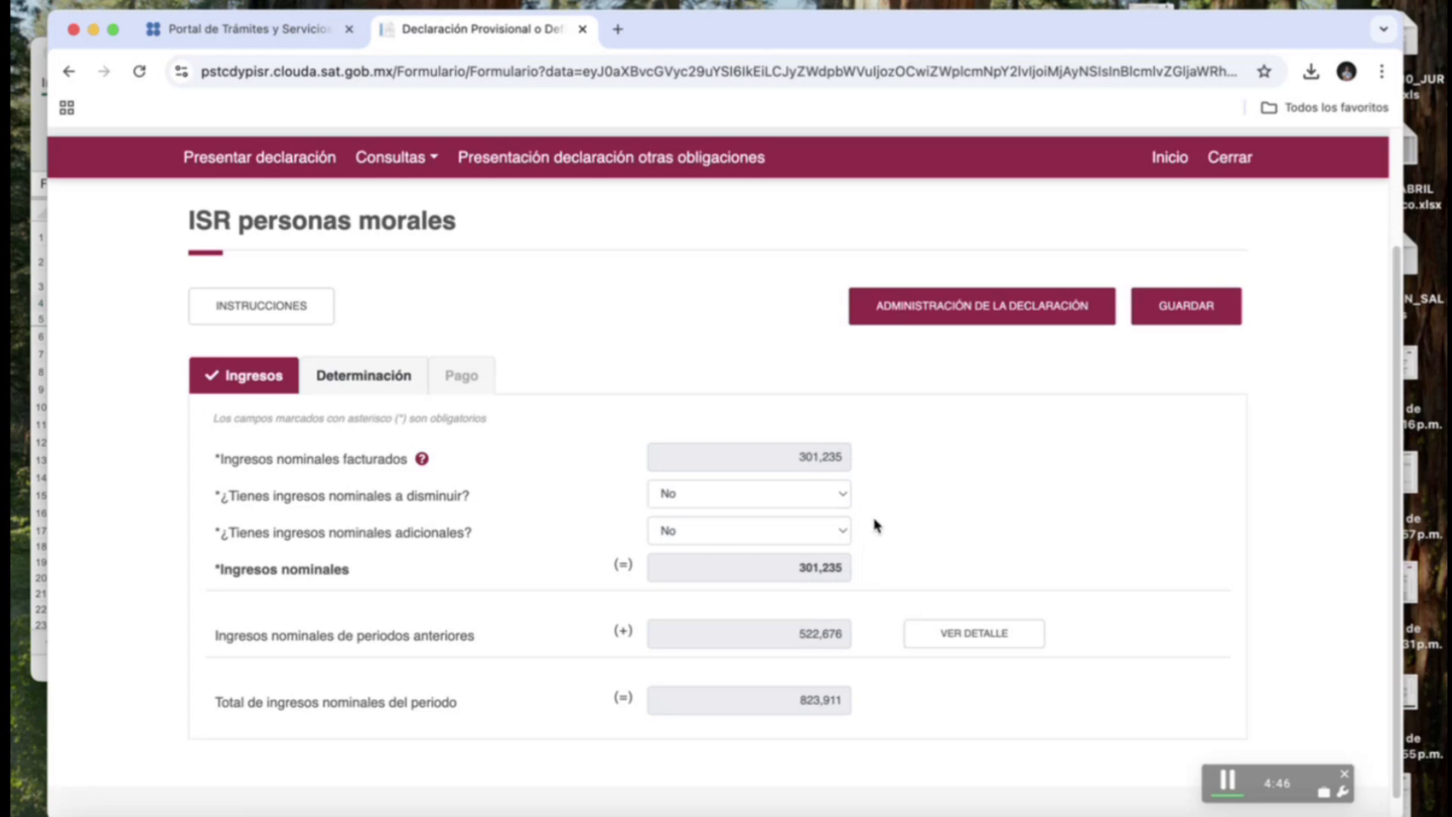
left_click(842, 495)
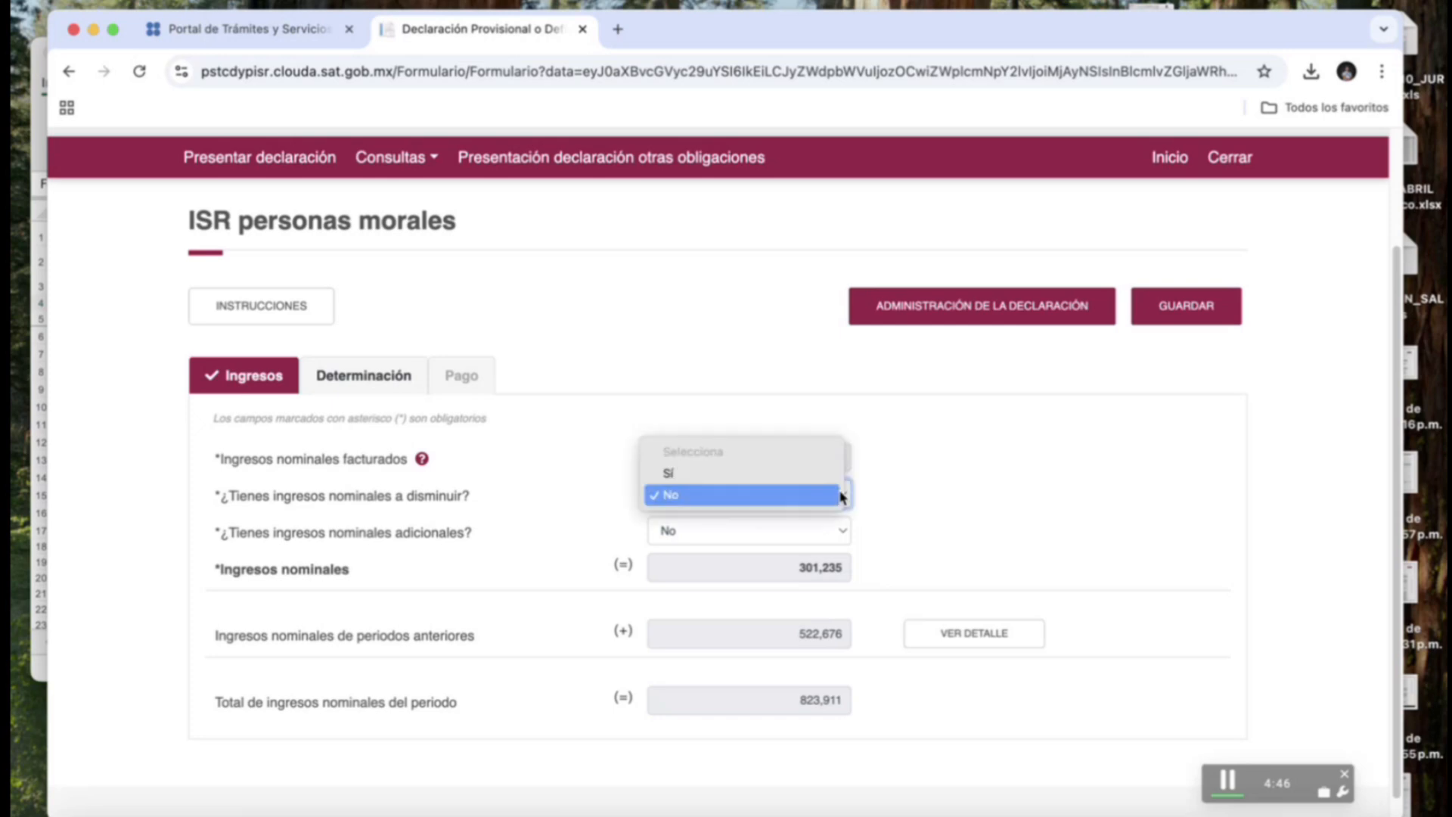
left_click(840, 497)
left_click(822, 492)
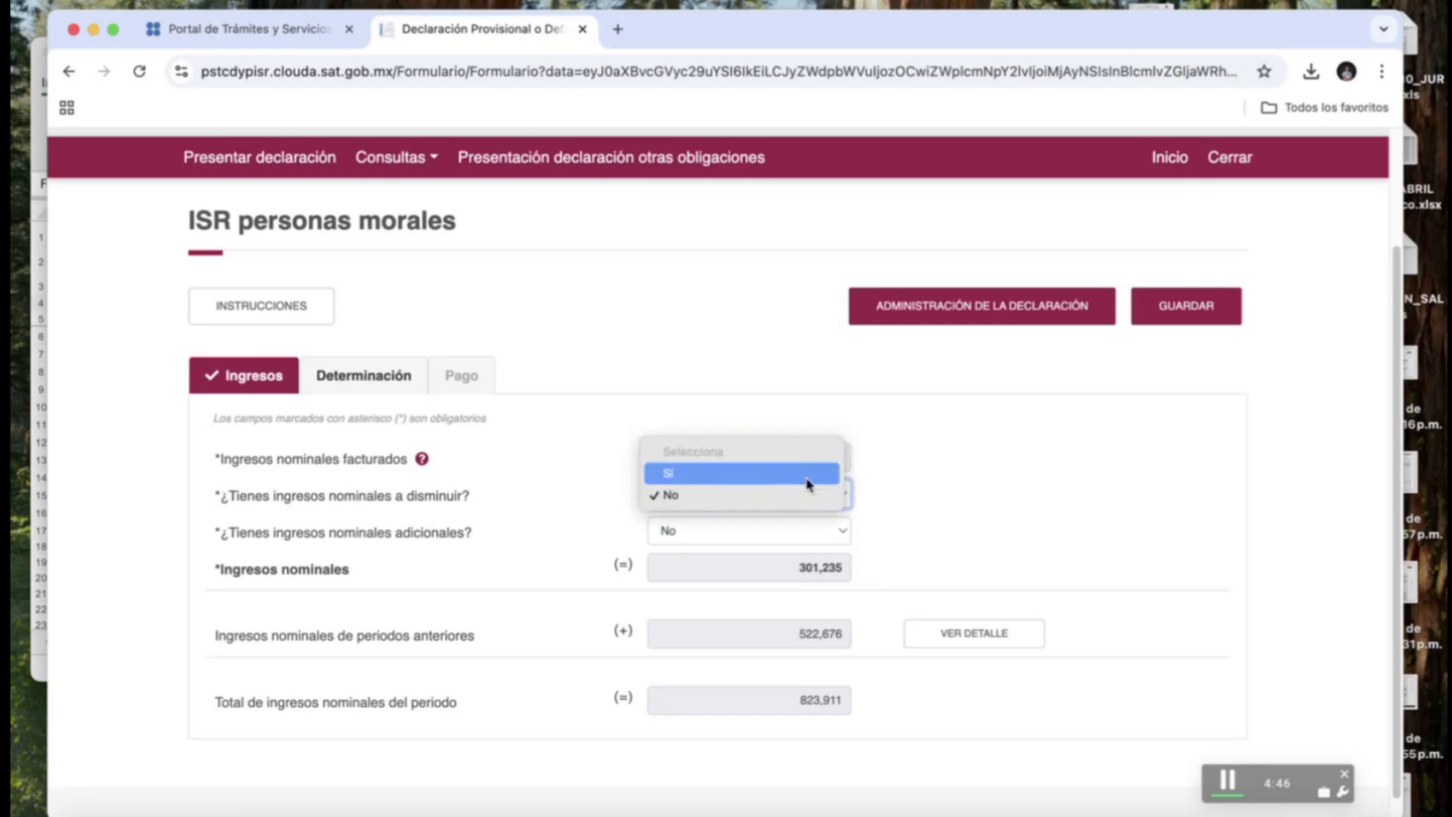
left_click(821, 528)
Discard the empty income reduction record and answer No to ¿Tienes ingresos nominales a disminuir?
left_click(951, 532)
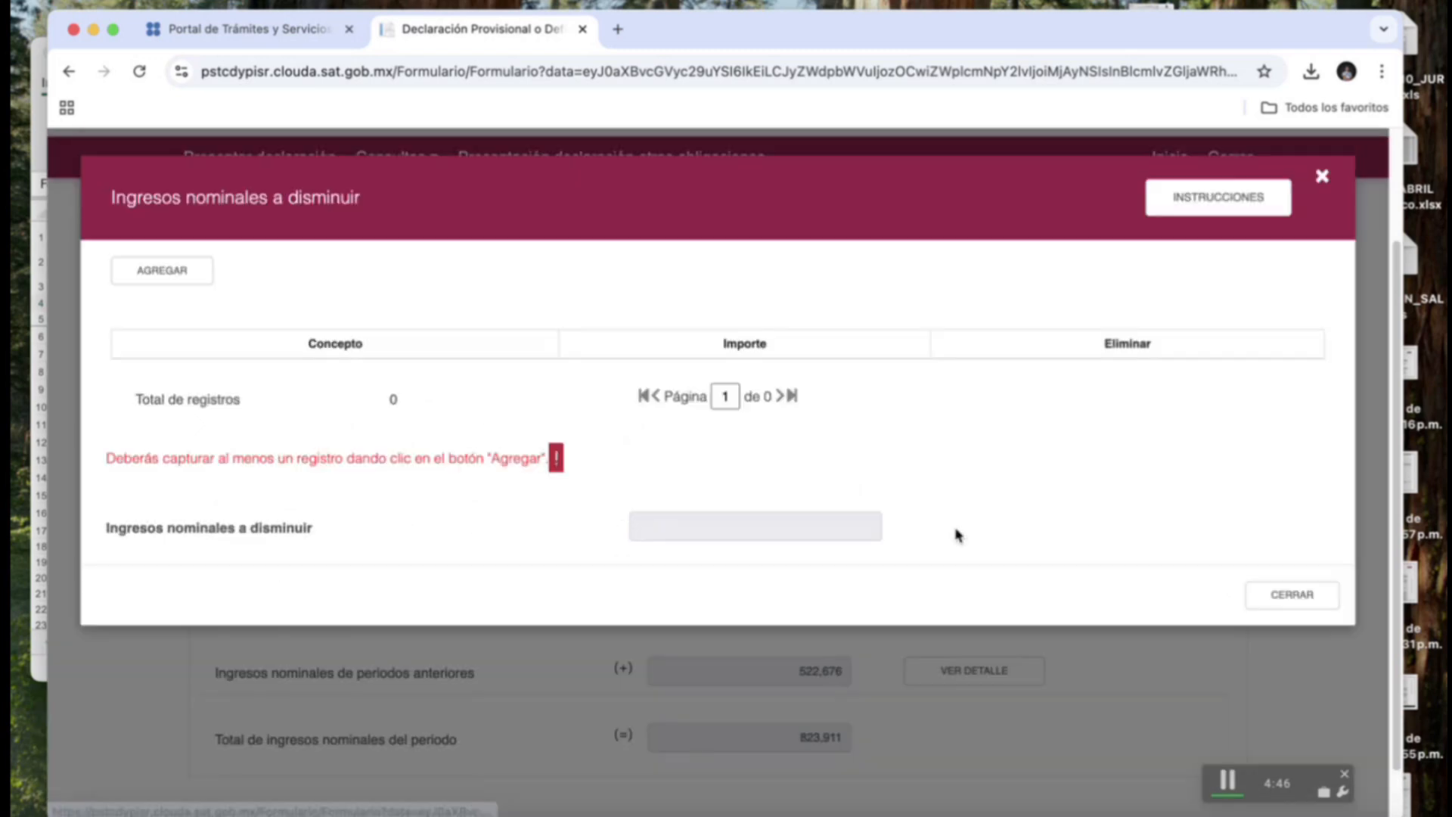
left_click(140, 270)
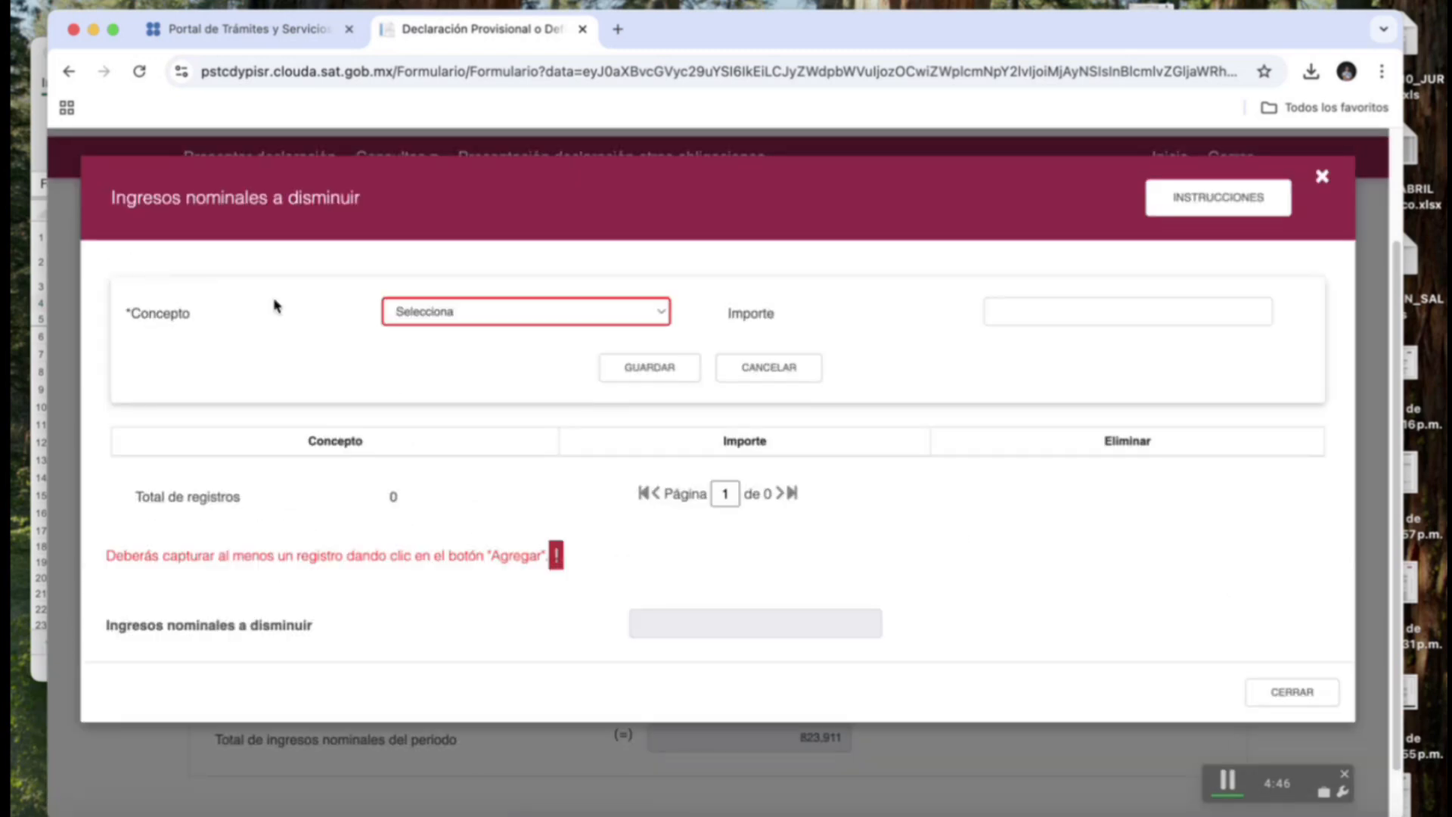
left_click(561, 316)
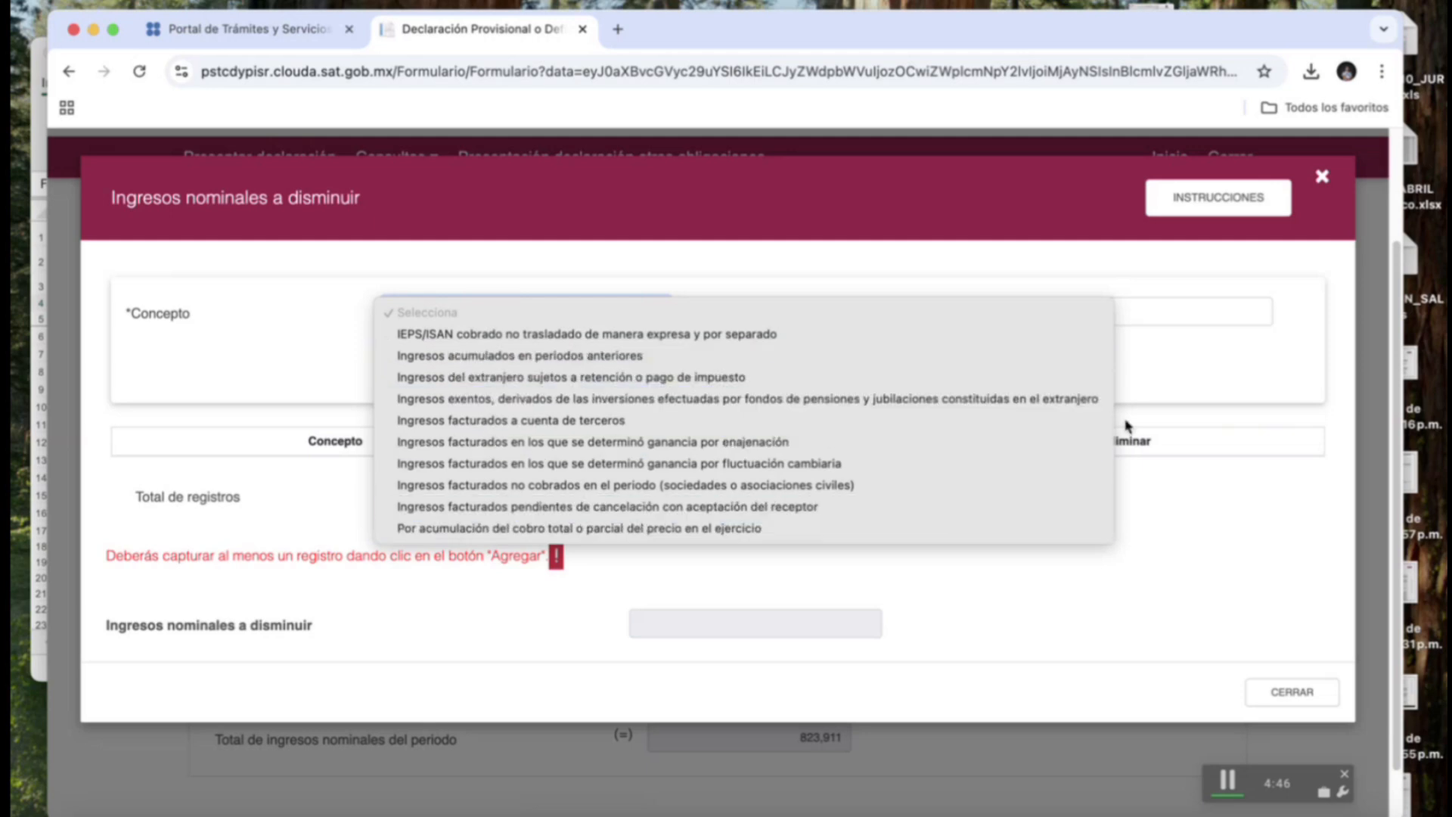
left_click(1298, 413)
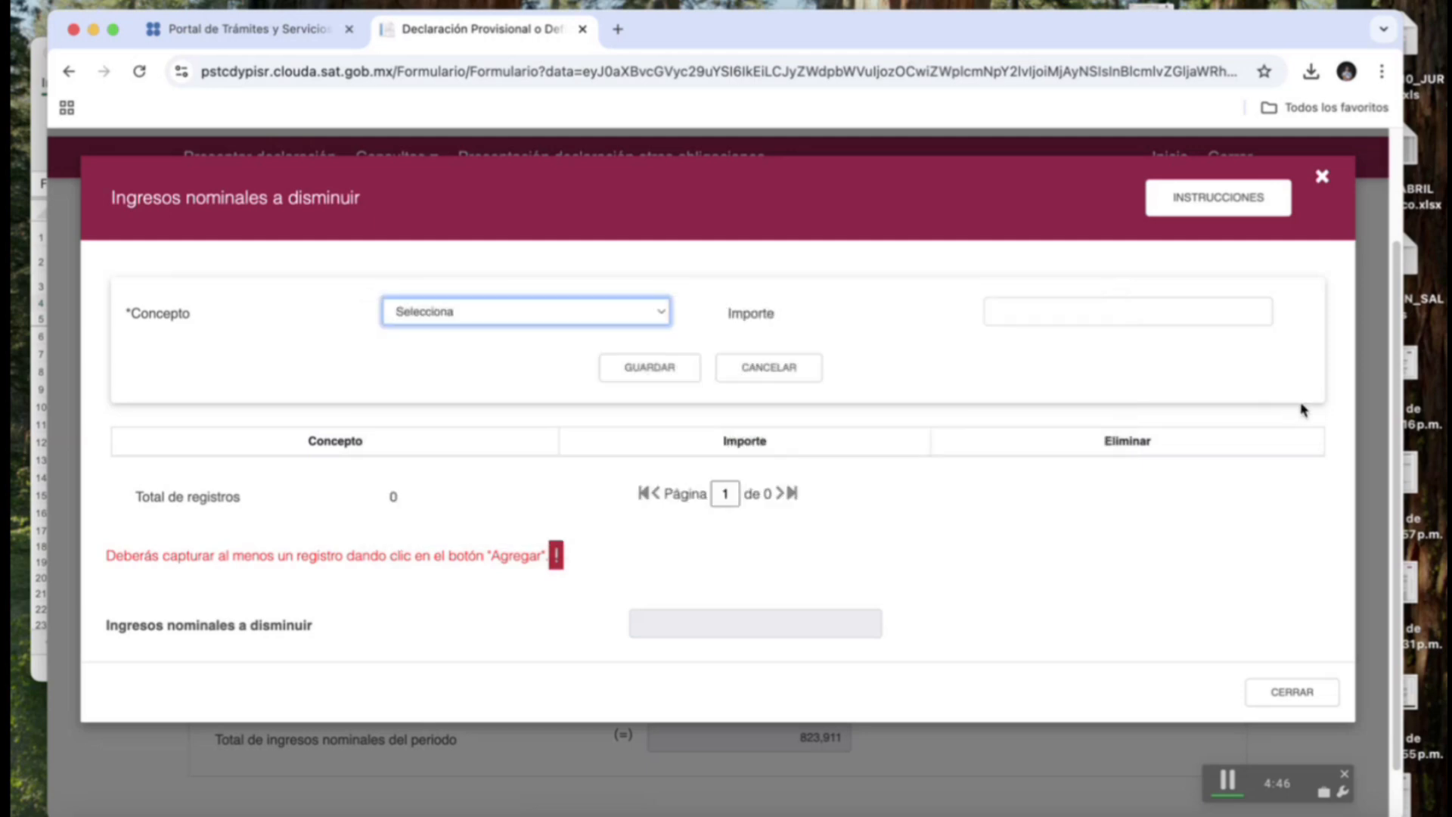
left_click(1321, 178)
left_click(826, 493)
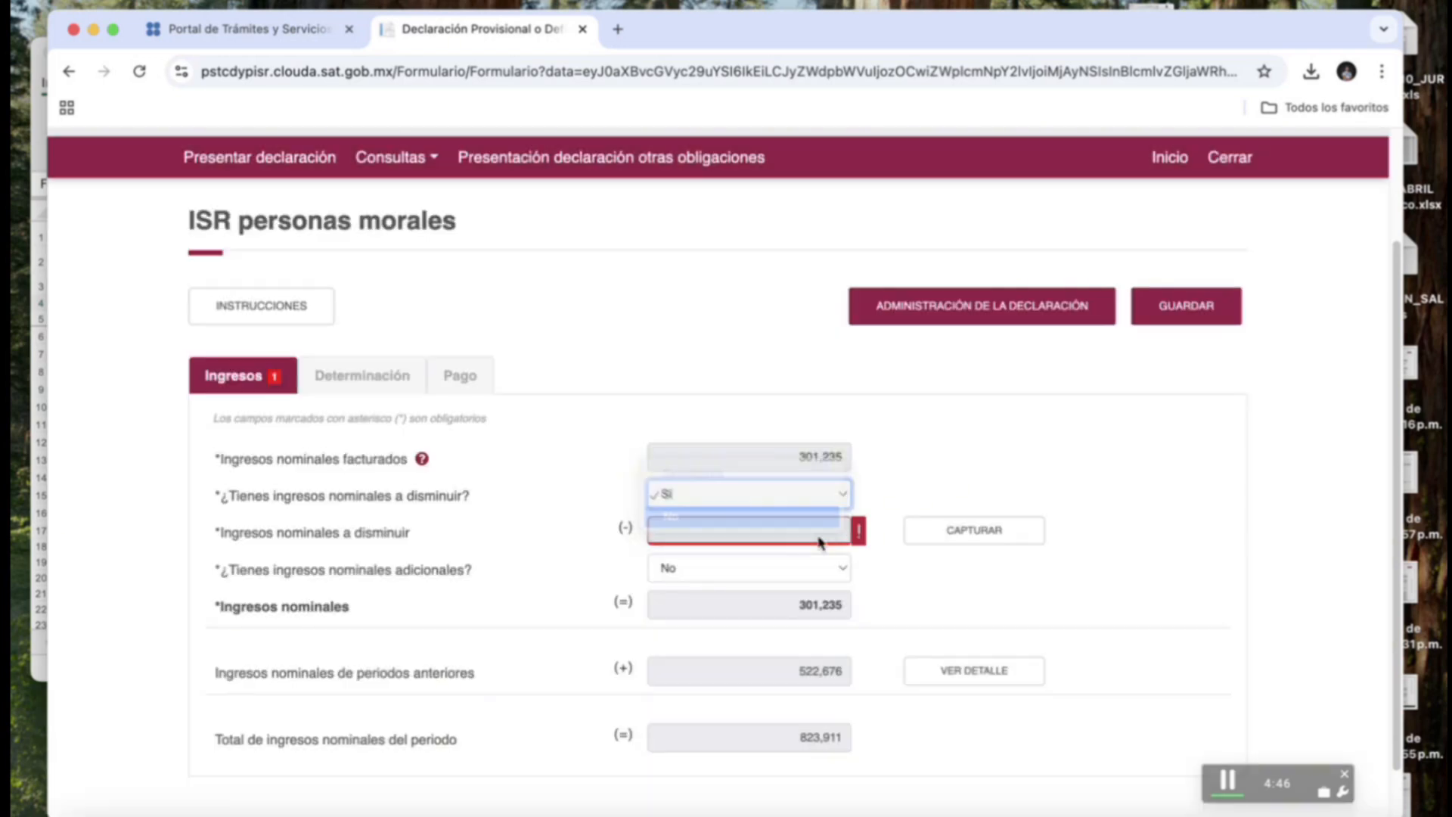
left_click(827, 537)
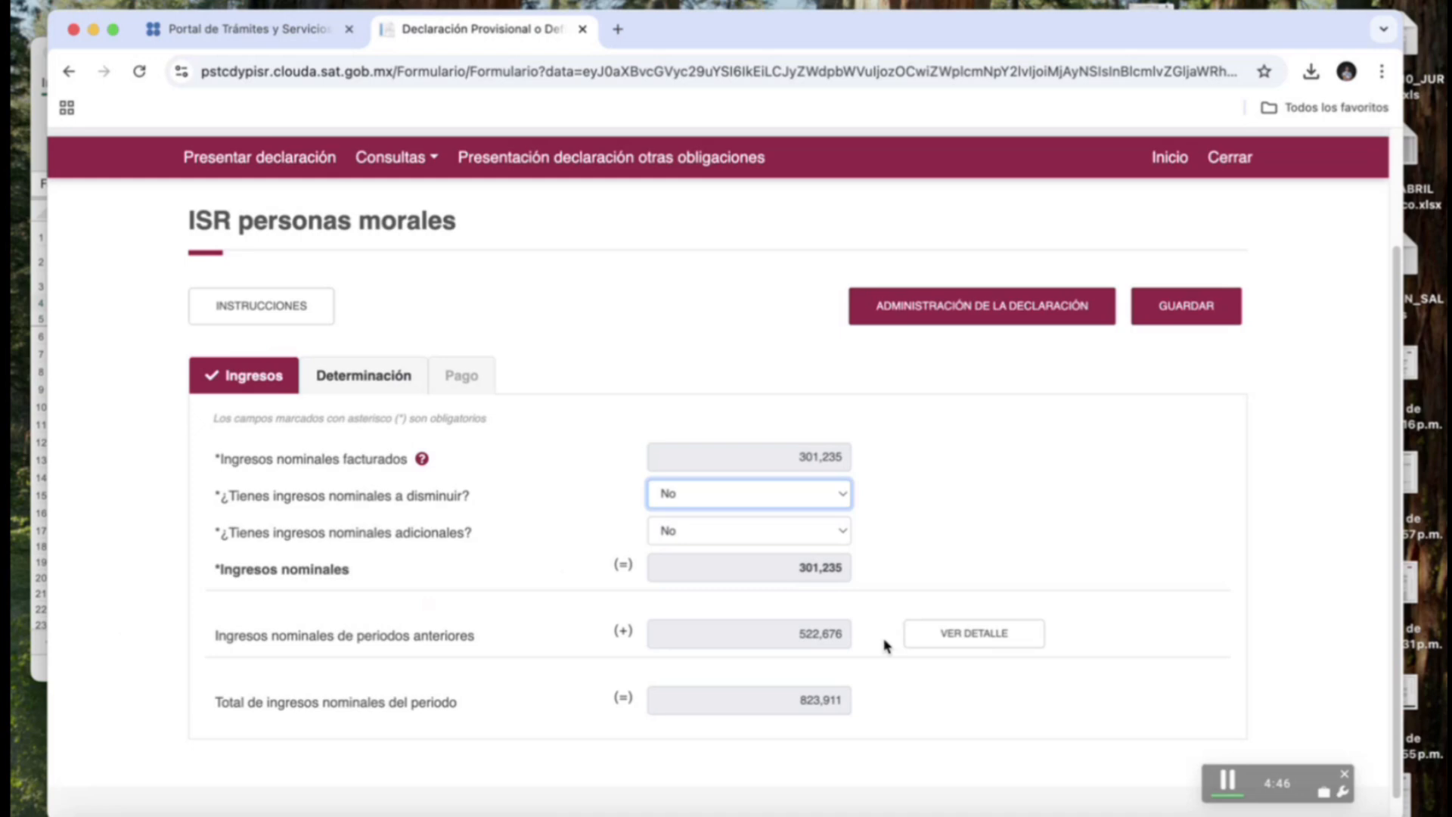
Review the prior-period nominal income details totalling 522,676, then go to the Determinación tab.
left_click(913, 639)
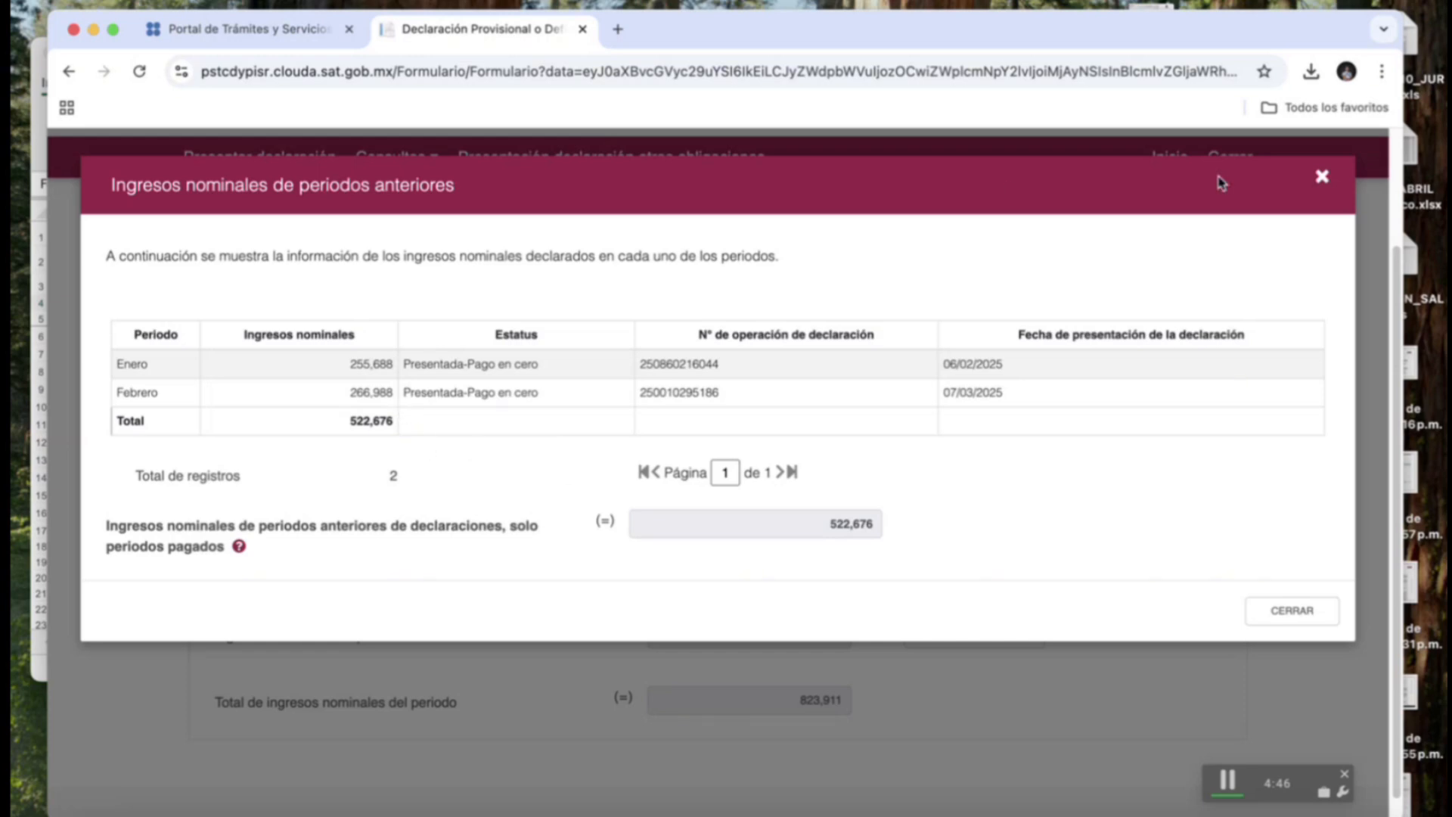
left_click(1321, 177)
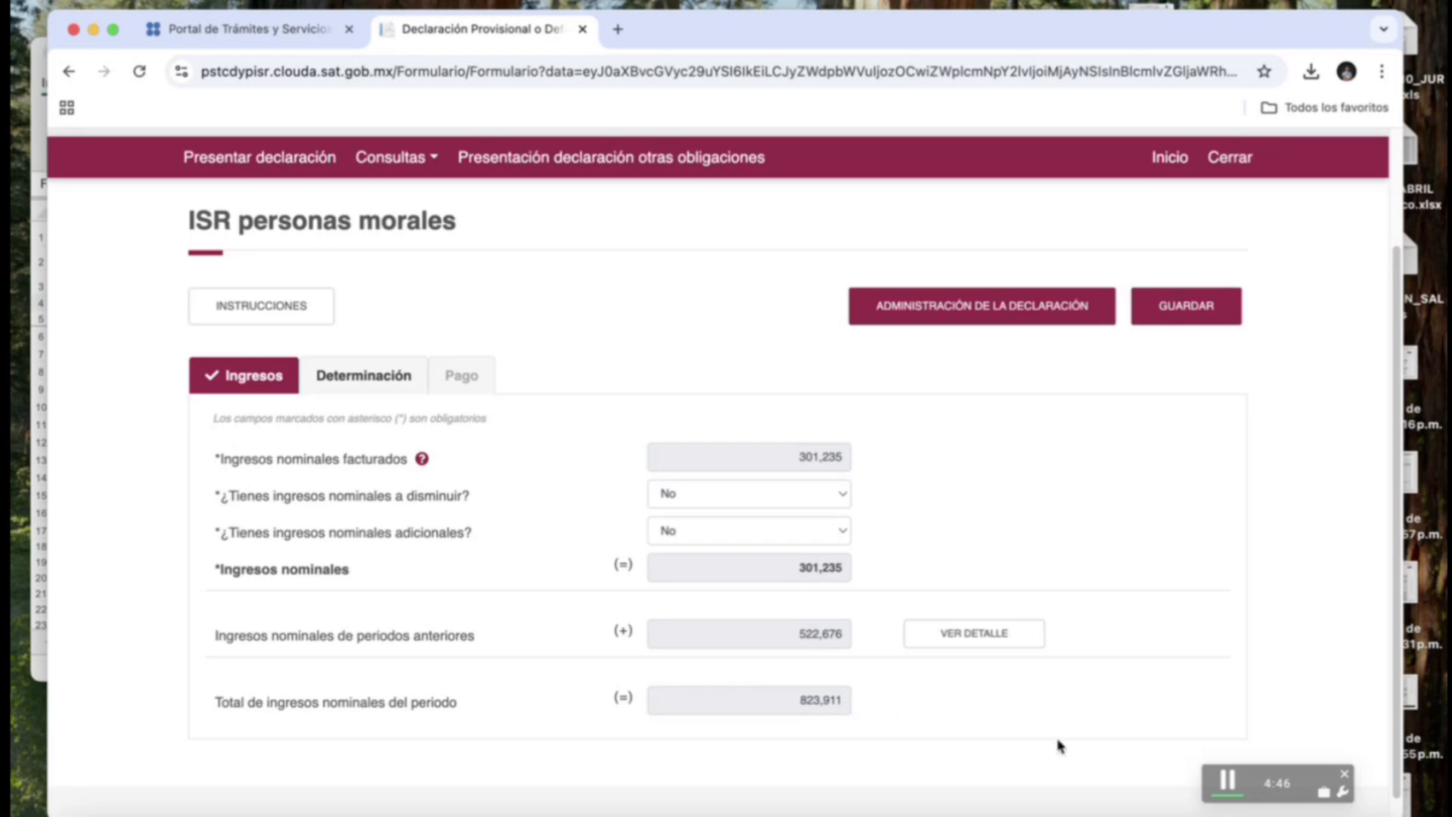
left_click(369, 378)
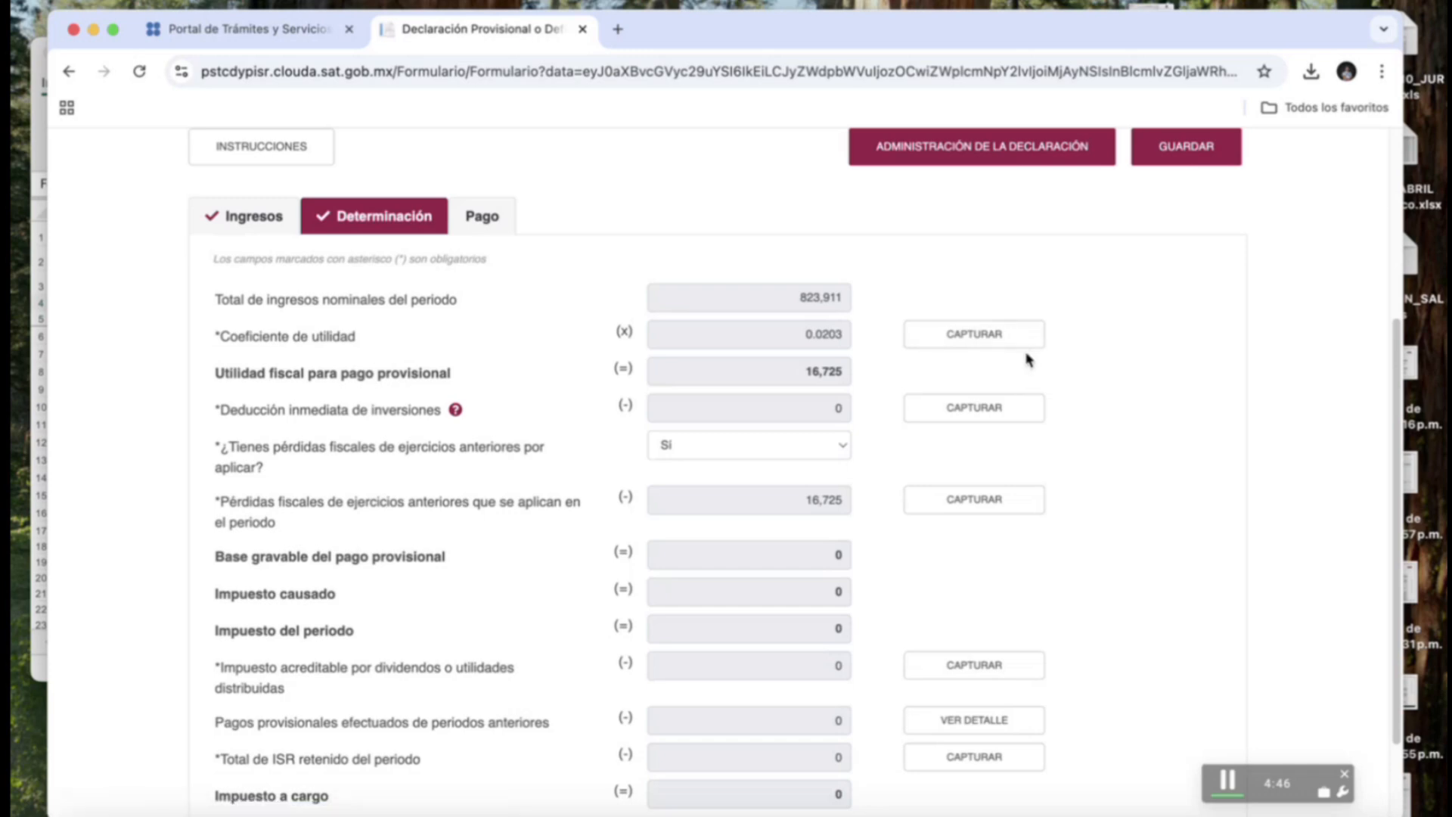
left_click(983, 345)
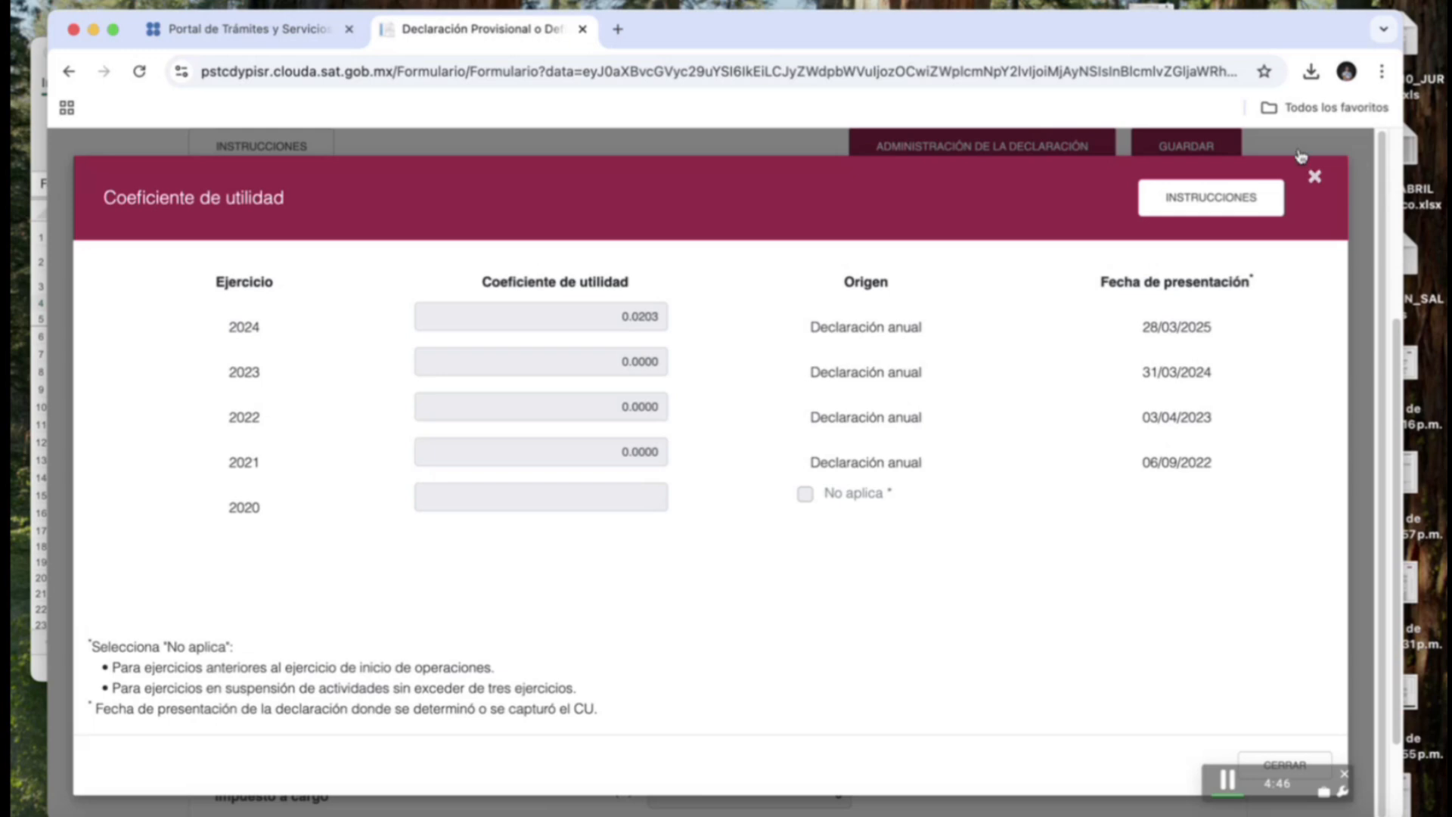
left_click(1315, 177)
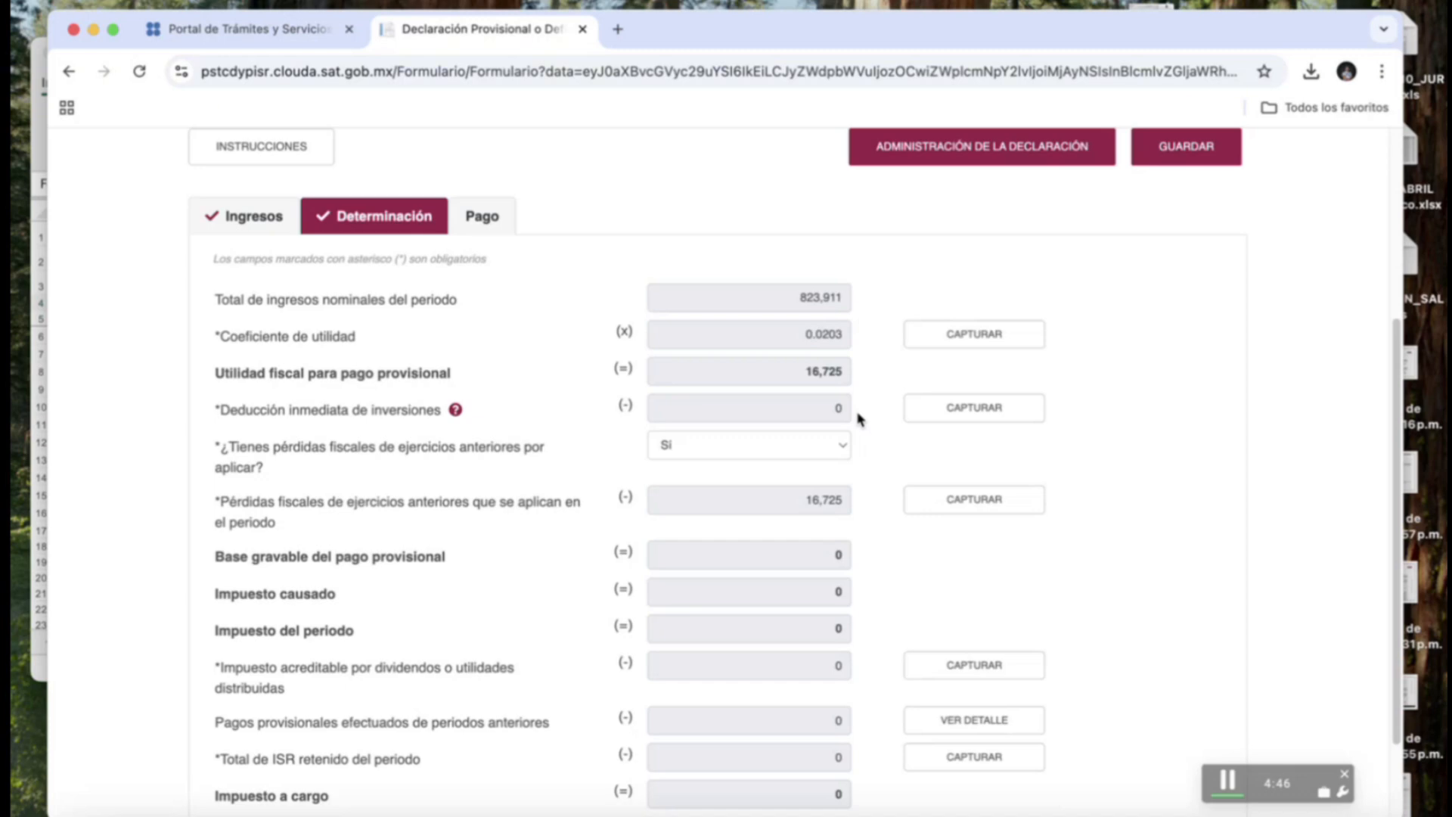
Show the Deducción inmediata de inversiones details, with January, February and period total at 0.
left_click(952, 413)
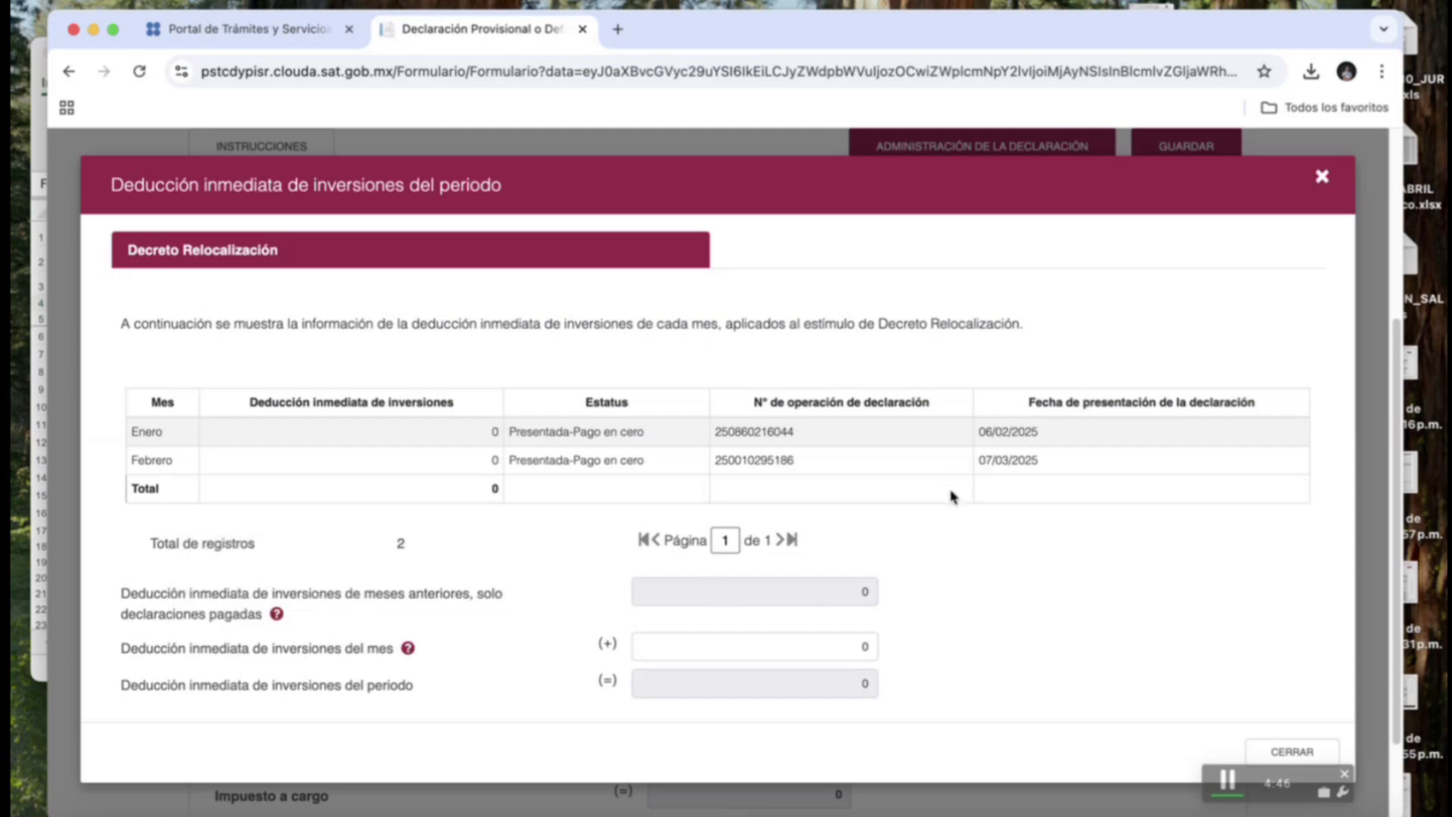
Close the immediate investment deduction dialog, keeping the deduction at 0.
left_click(1321, 180)
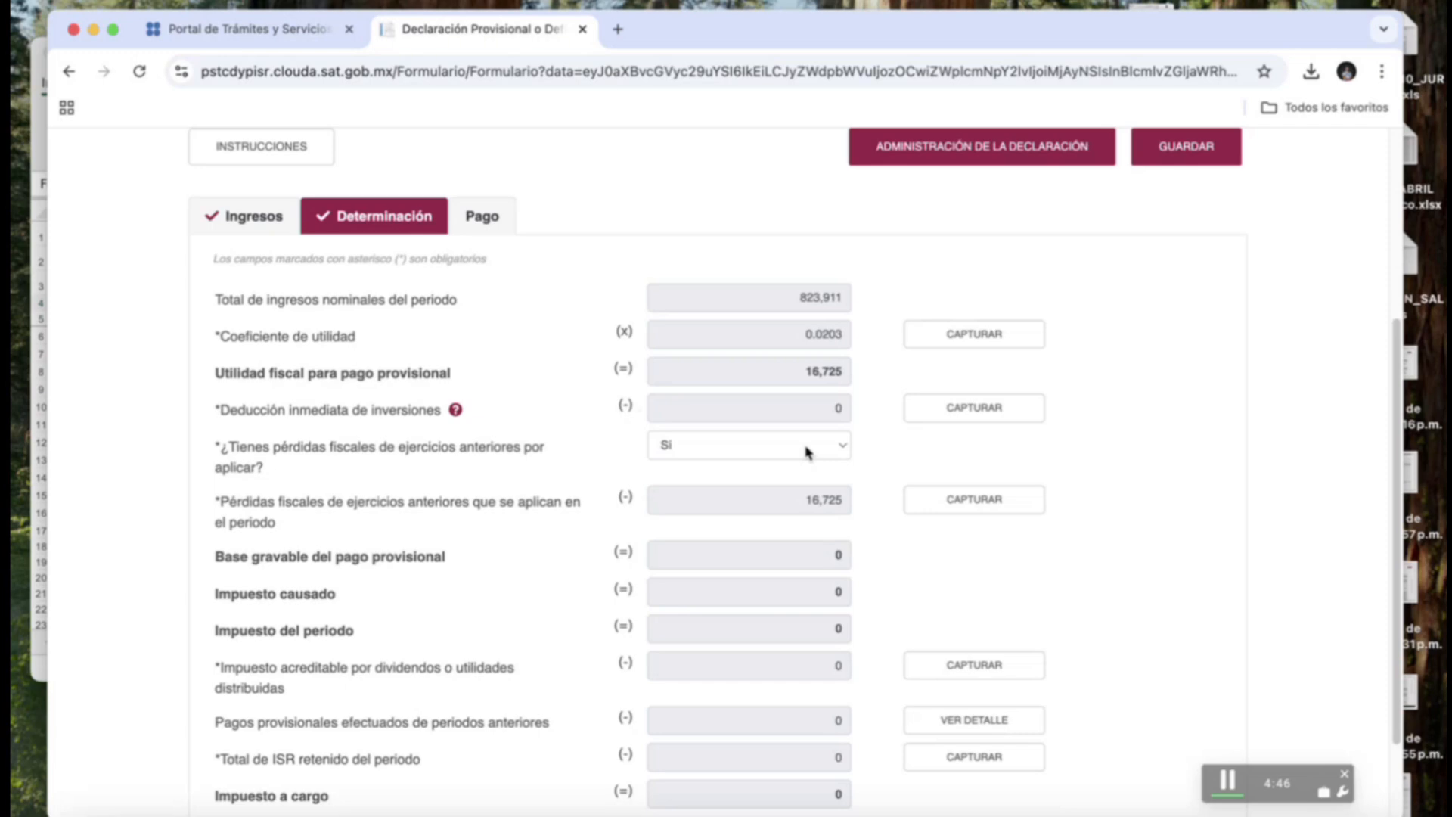
Answer No to prior-year tax losses, raising the taxable base to 16,725 and tax to 5,017.
left_click(806, 453)
left_click(800, 469)
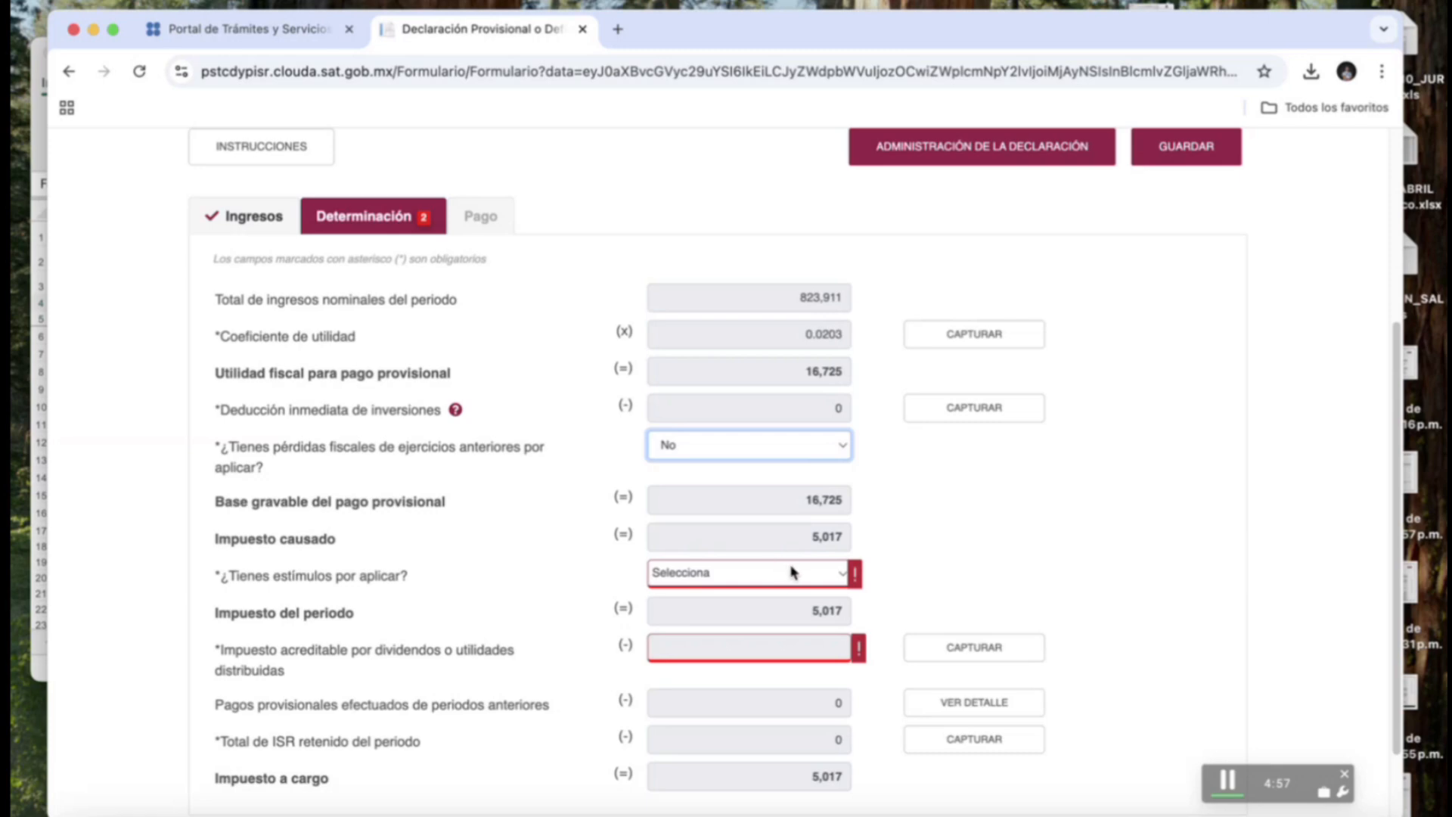
left_click(841, 580)
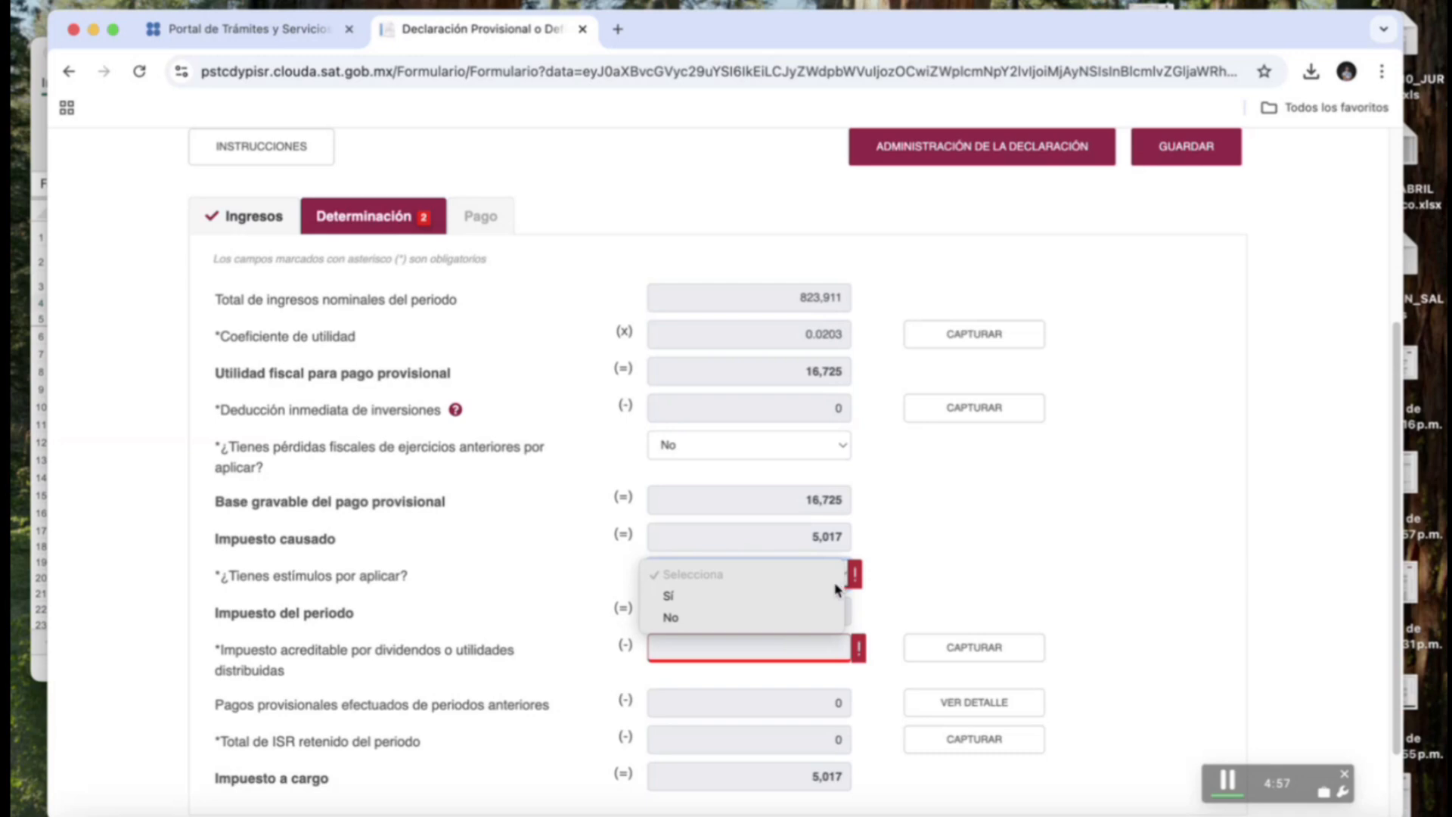
Check the stimulus types in the Estímulos capture window, cancel, then answer No to stimuli.
left_click(834, 595)
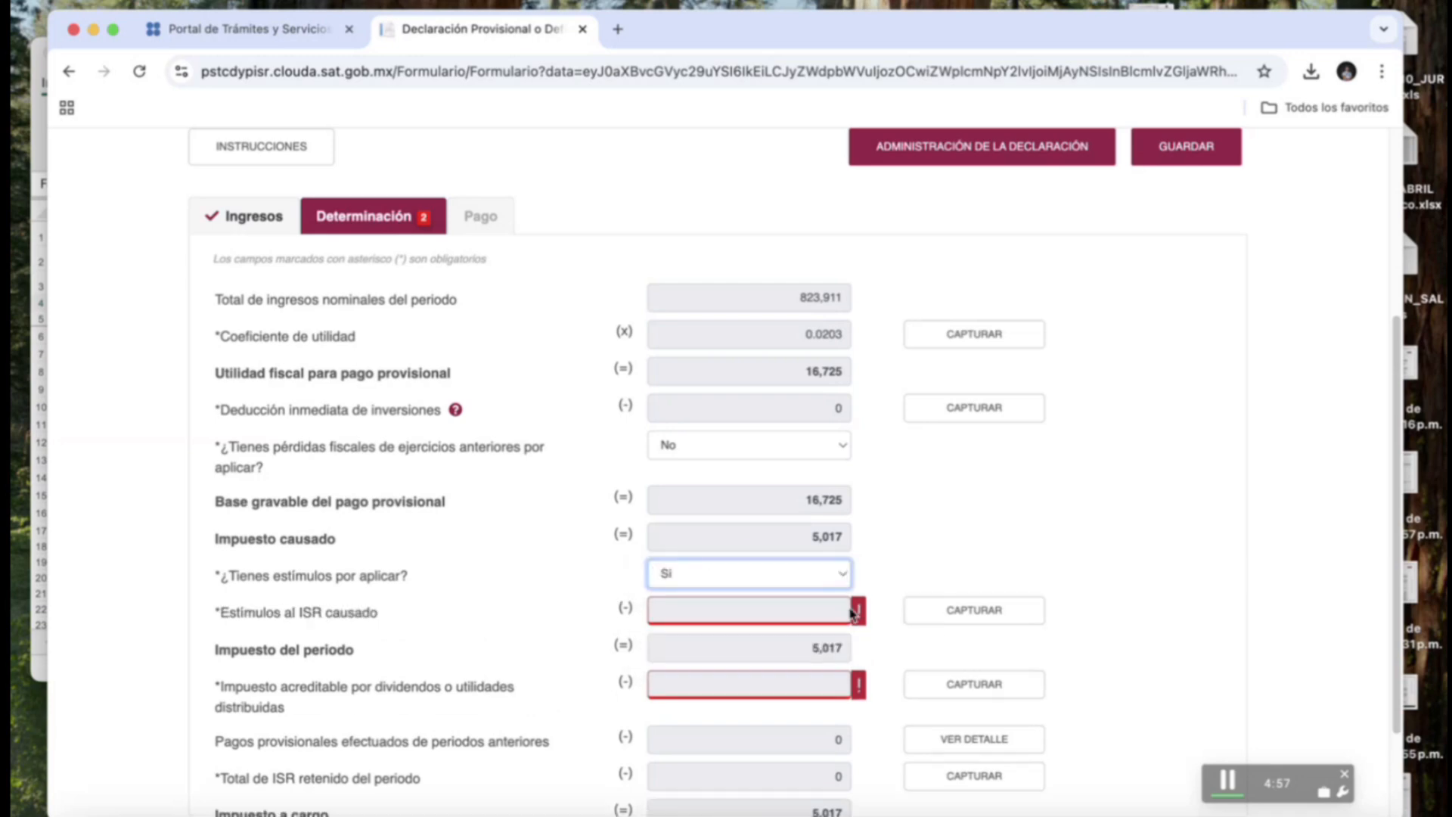
left_click(951, 615)
left_click(161, 308)
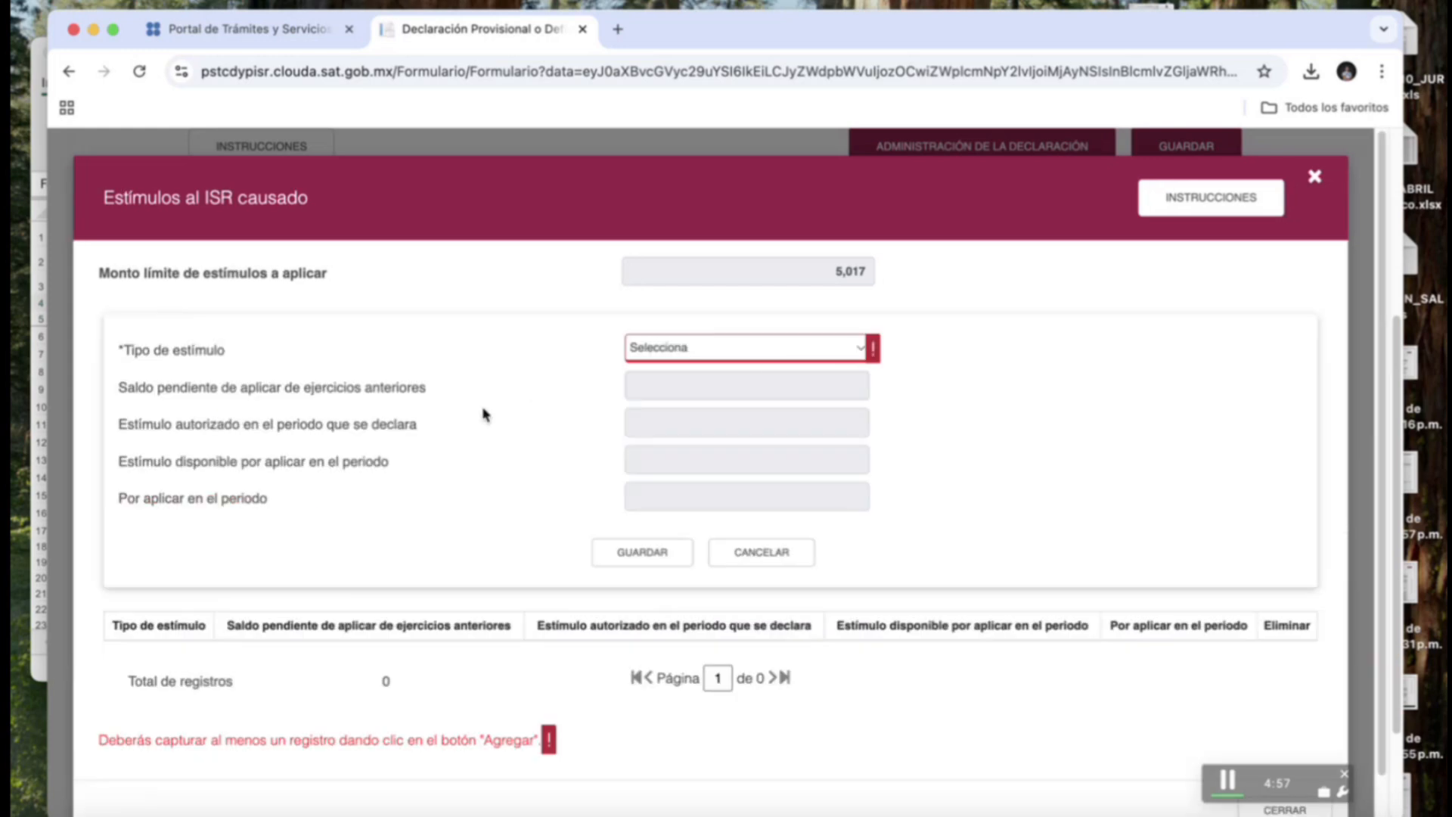
left_click(779, 349)
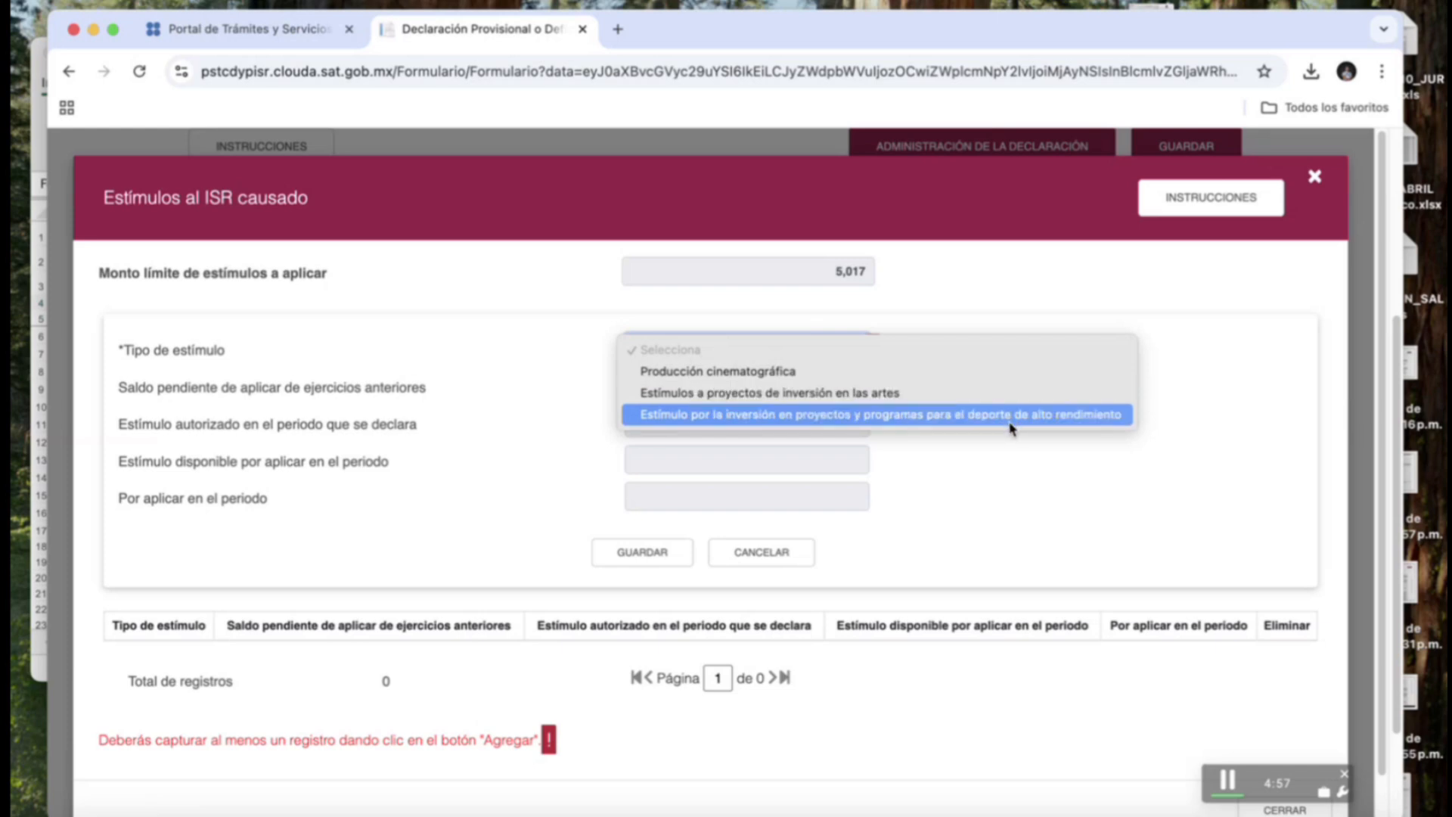
left_click(777, 558)
left_click(1322, 176)
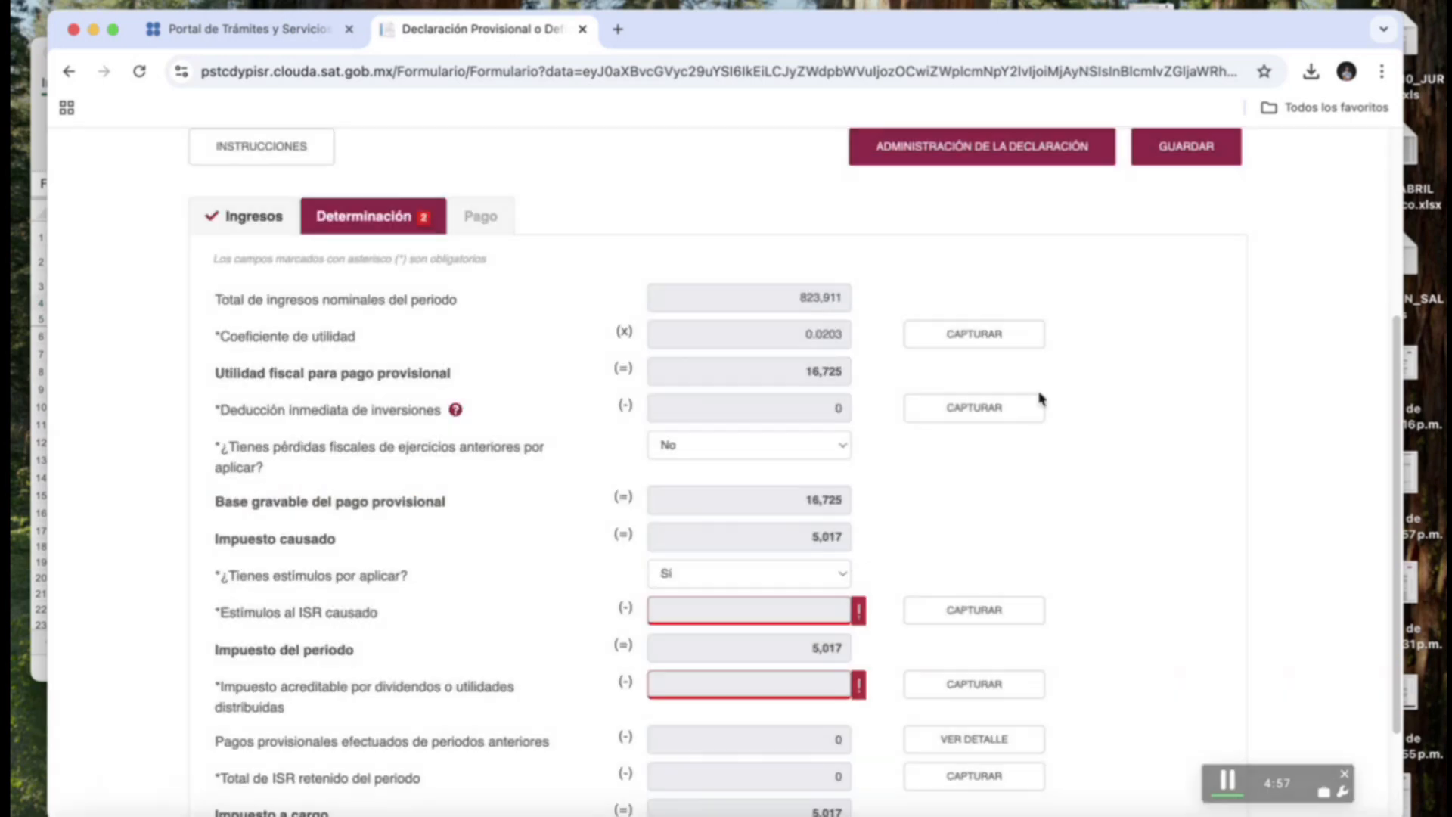
left_click(846, 573)
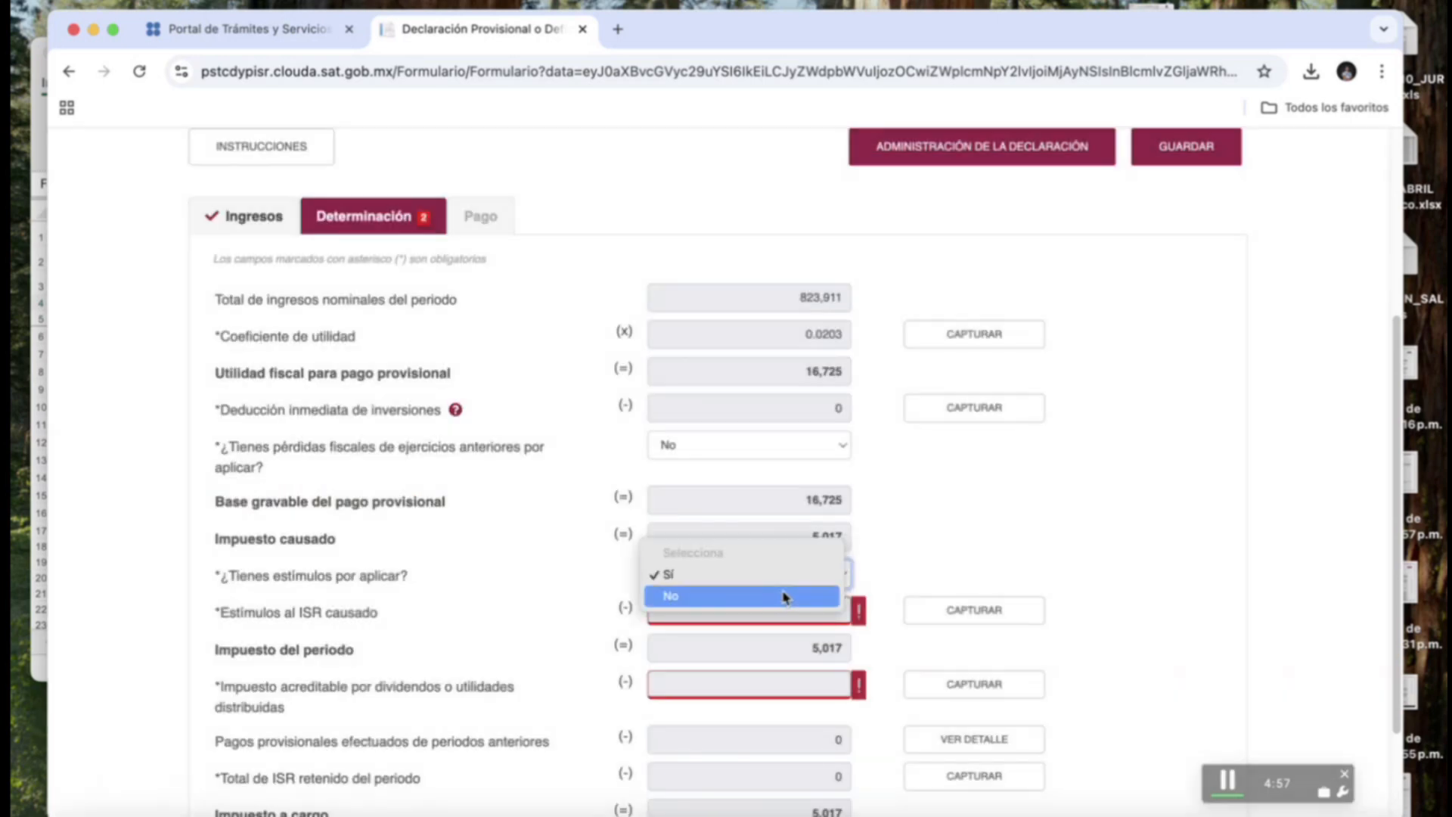
left_click(794, 595)
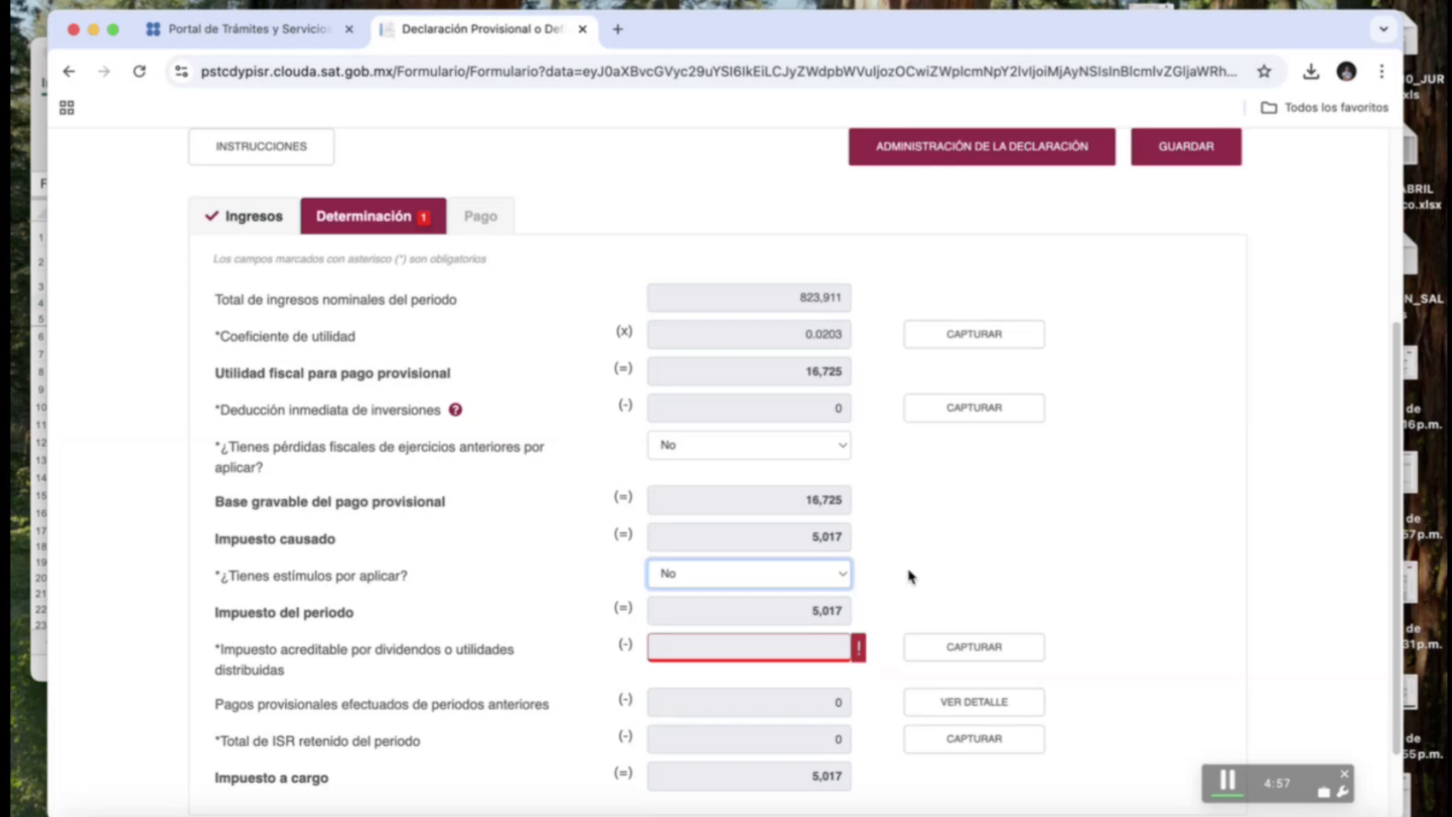
scroll(938, 598, "down", 2)
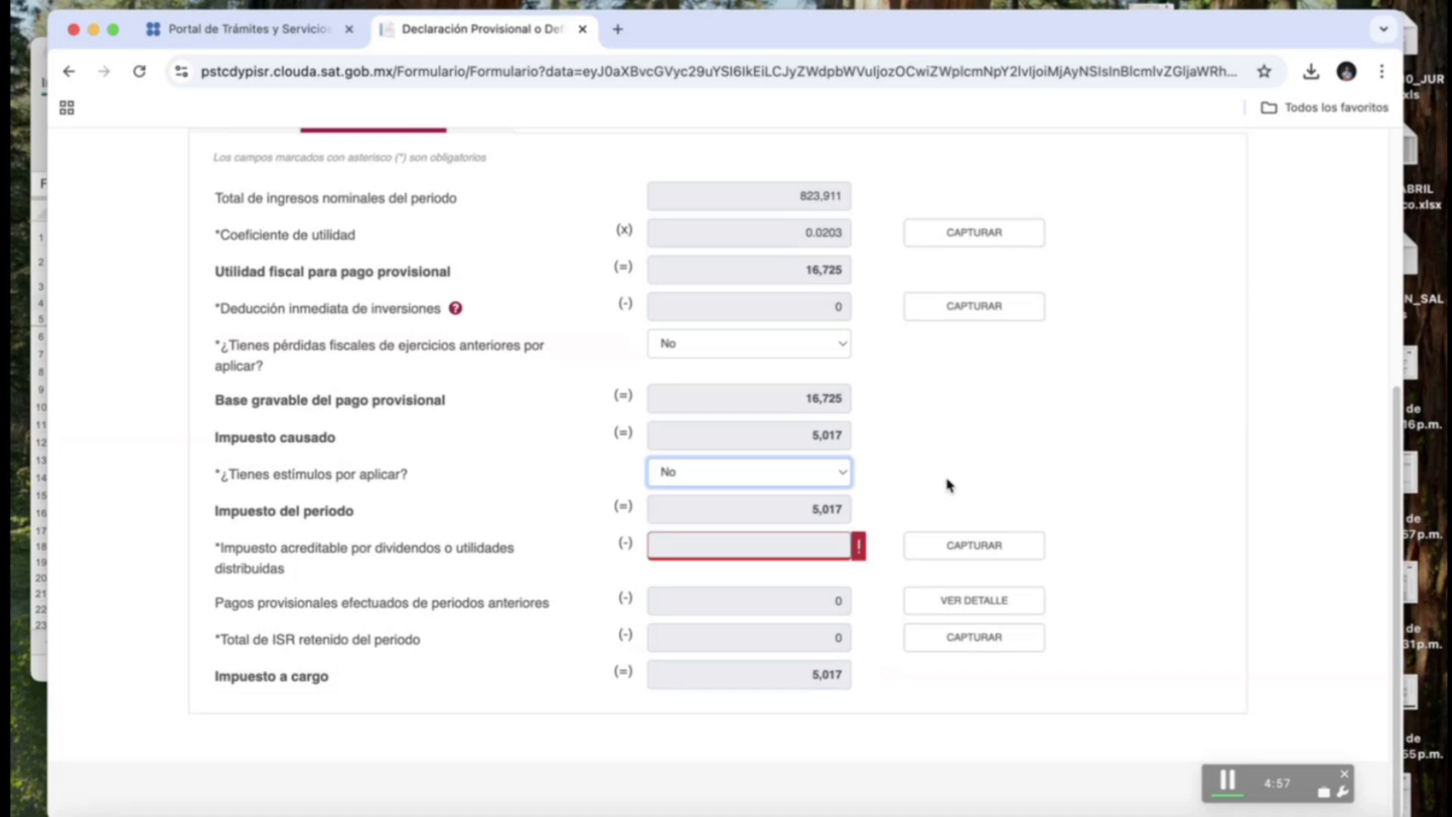
left_click(952, 601)
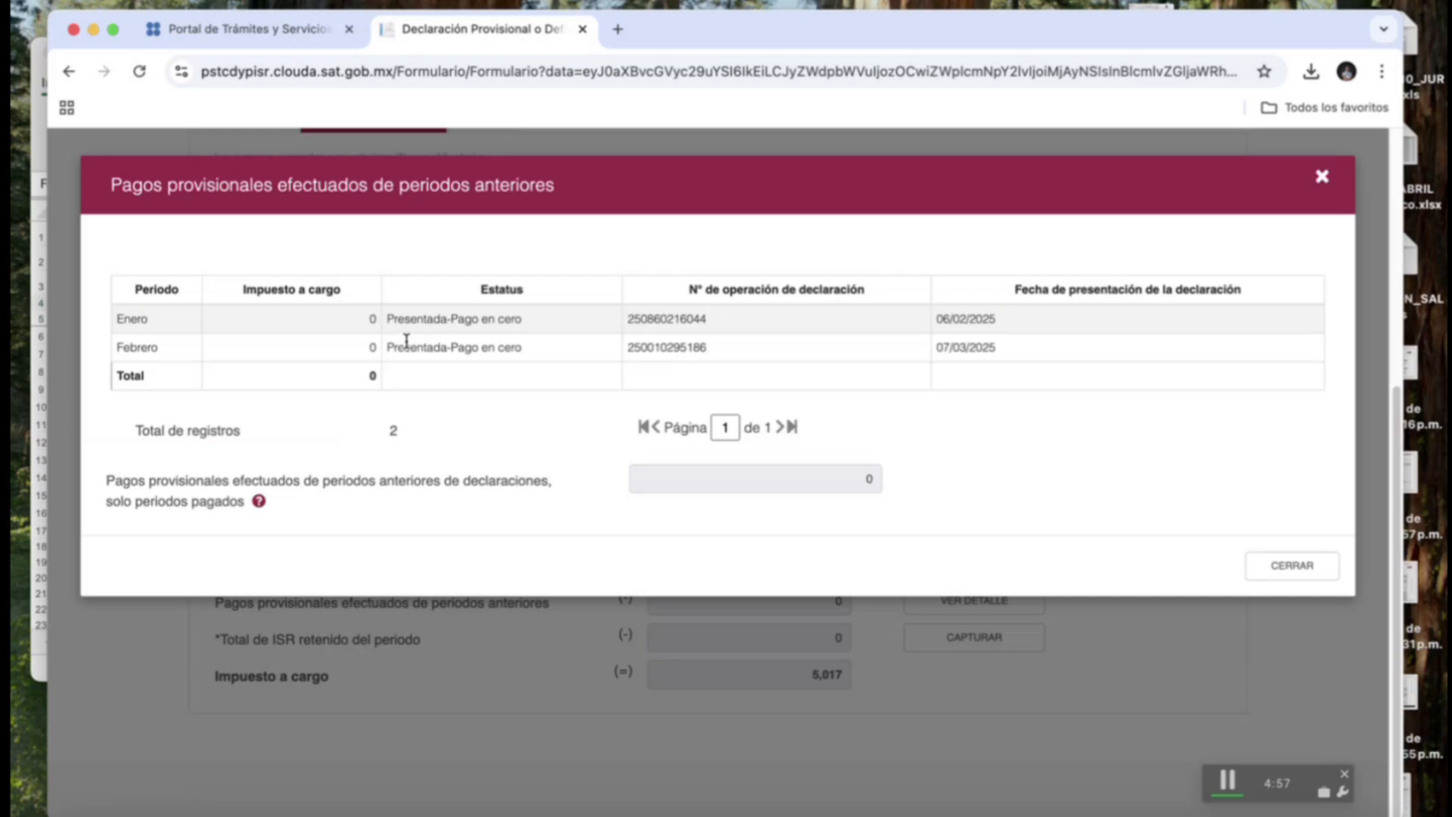
left_click(1322, 178)
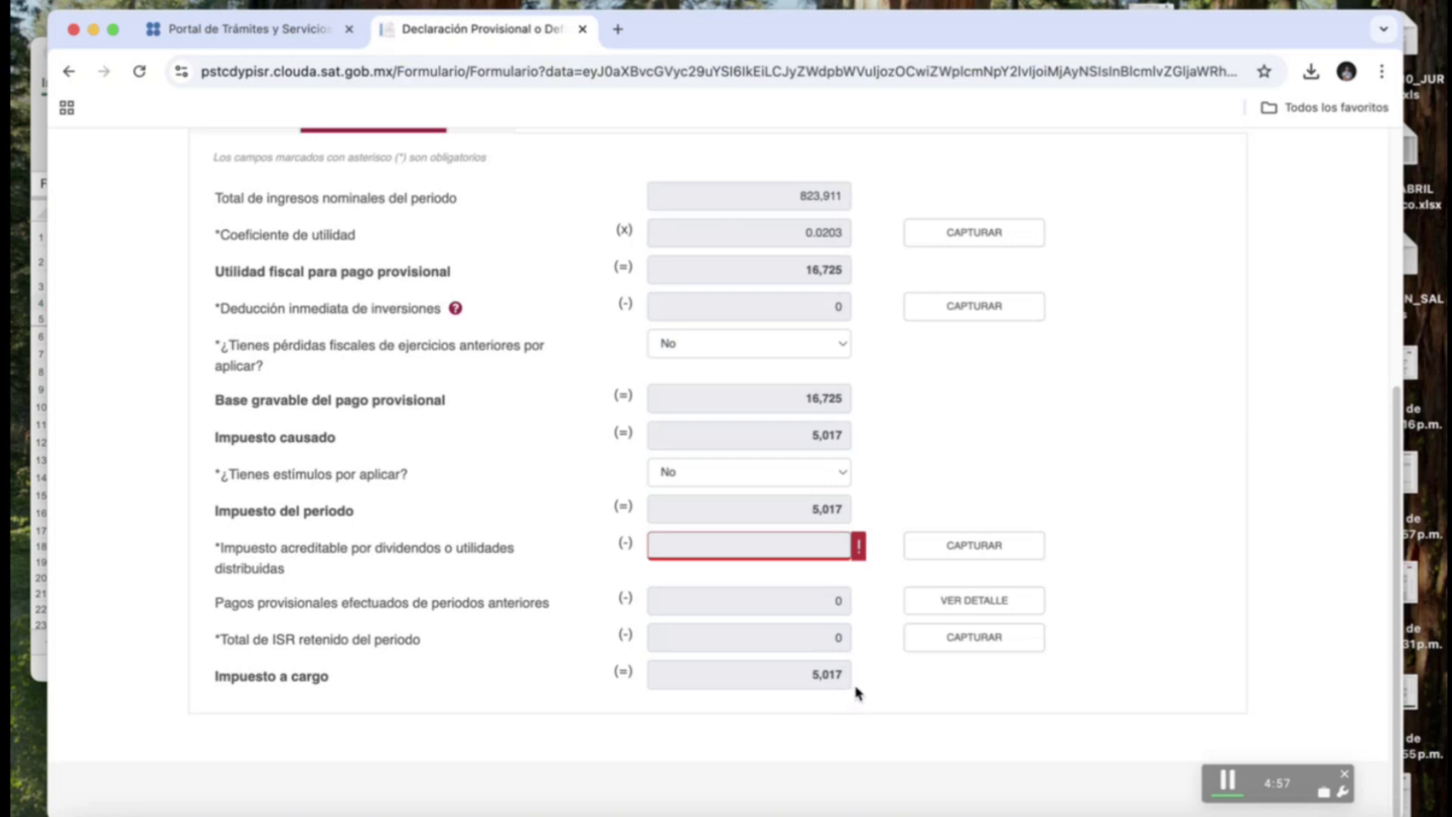
scroll(870, 687, "up", 2)
In Pago, answer No to compensations and incentives, then save back to Administración de la declaración.
left_click(482, 180)
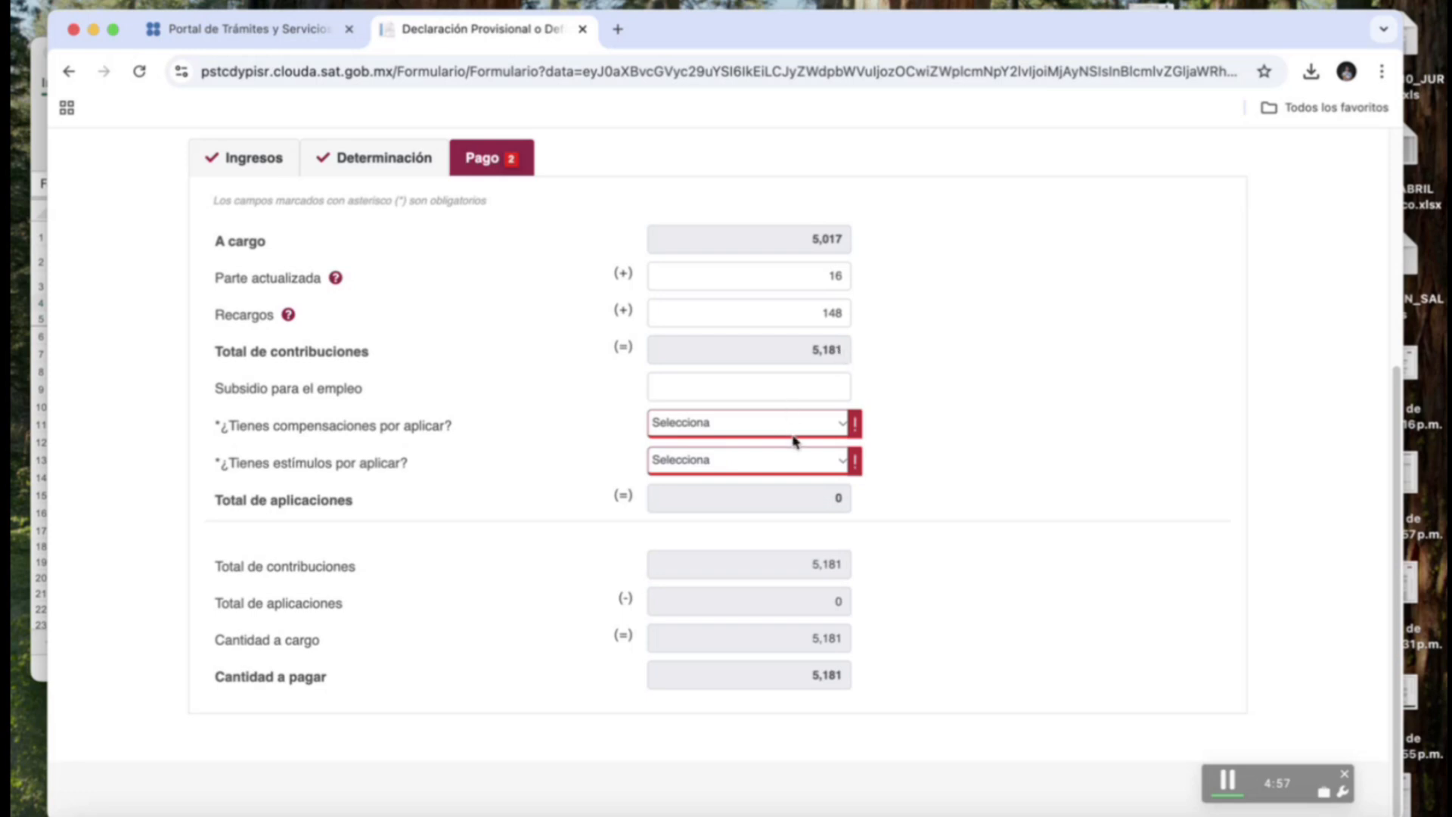
left_click(843, 426)
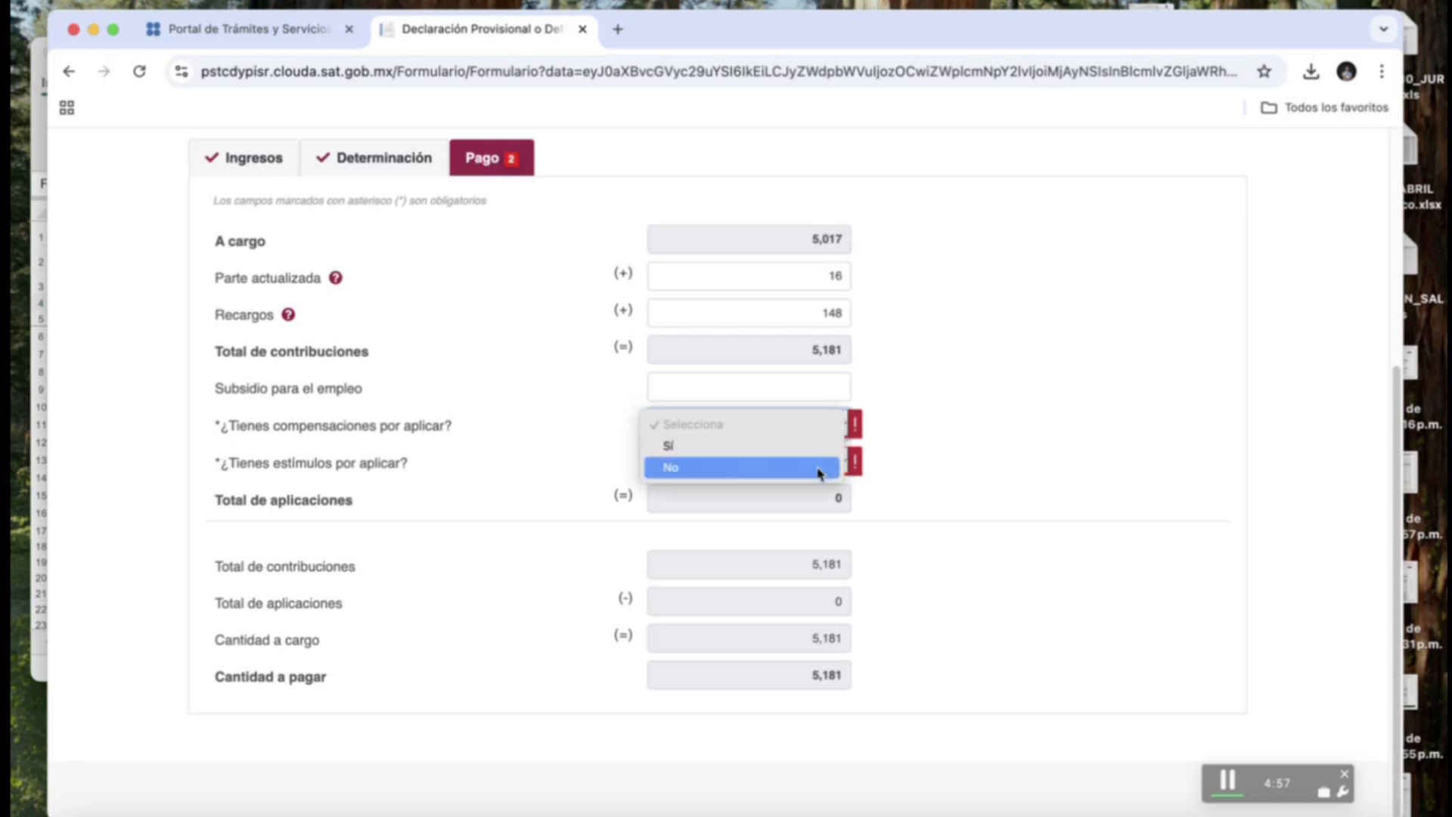
left_click(818, 472)
left_click(836, 463)
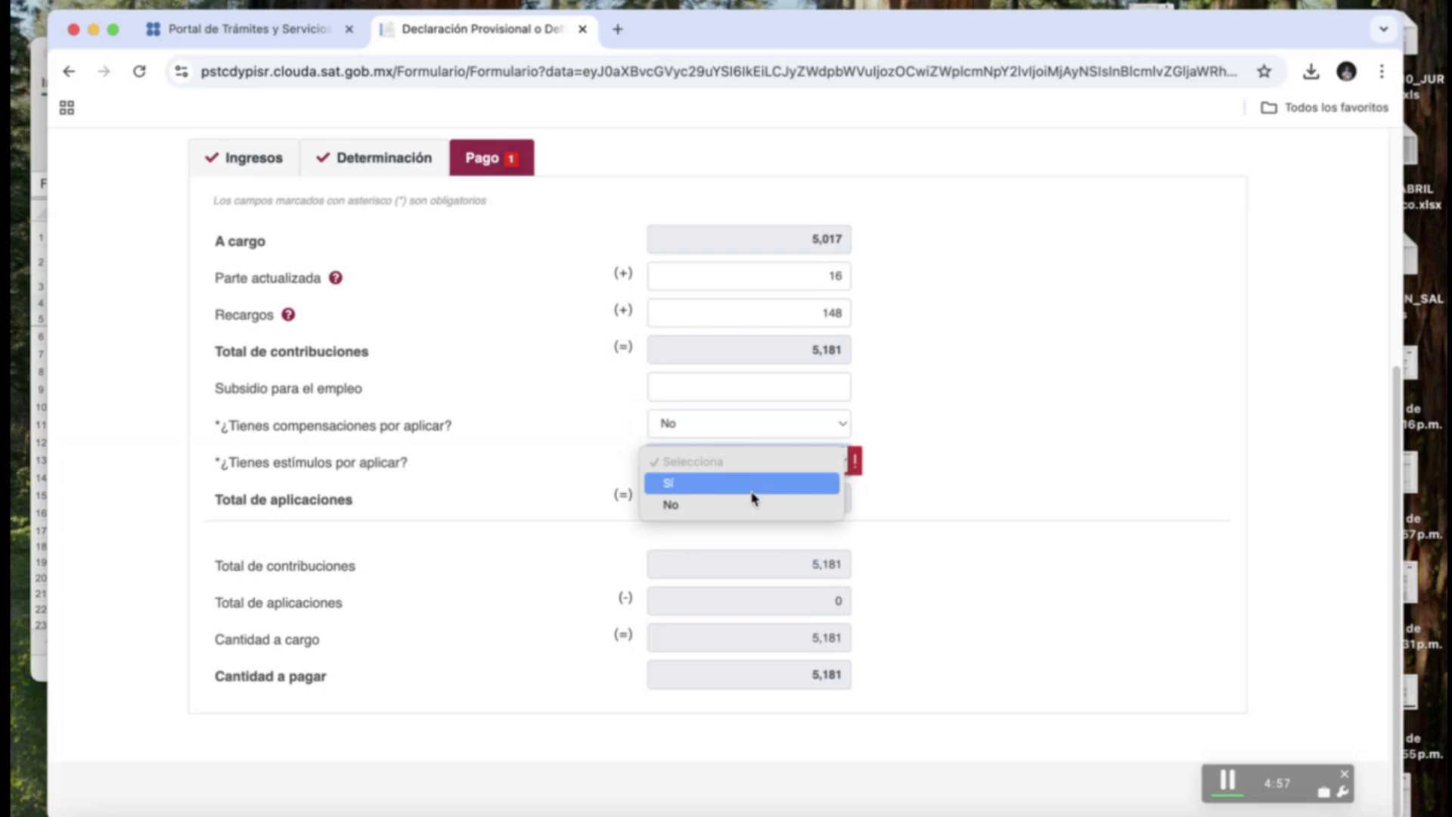
left_click(765, 505)
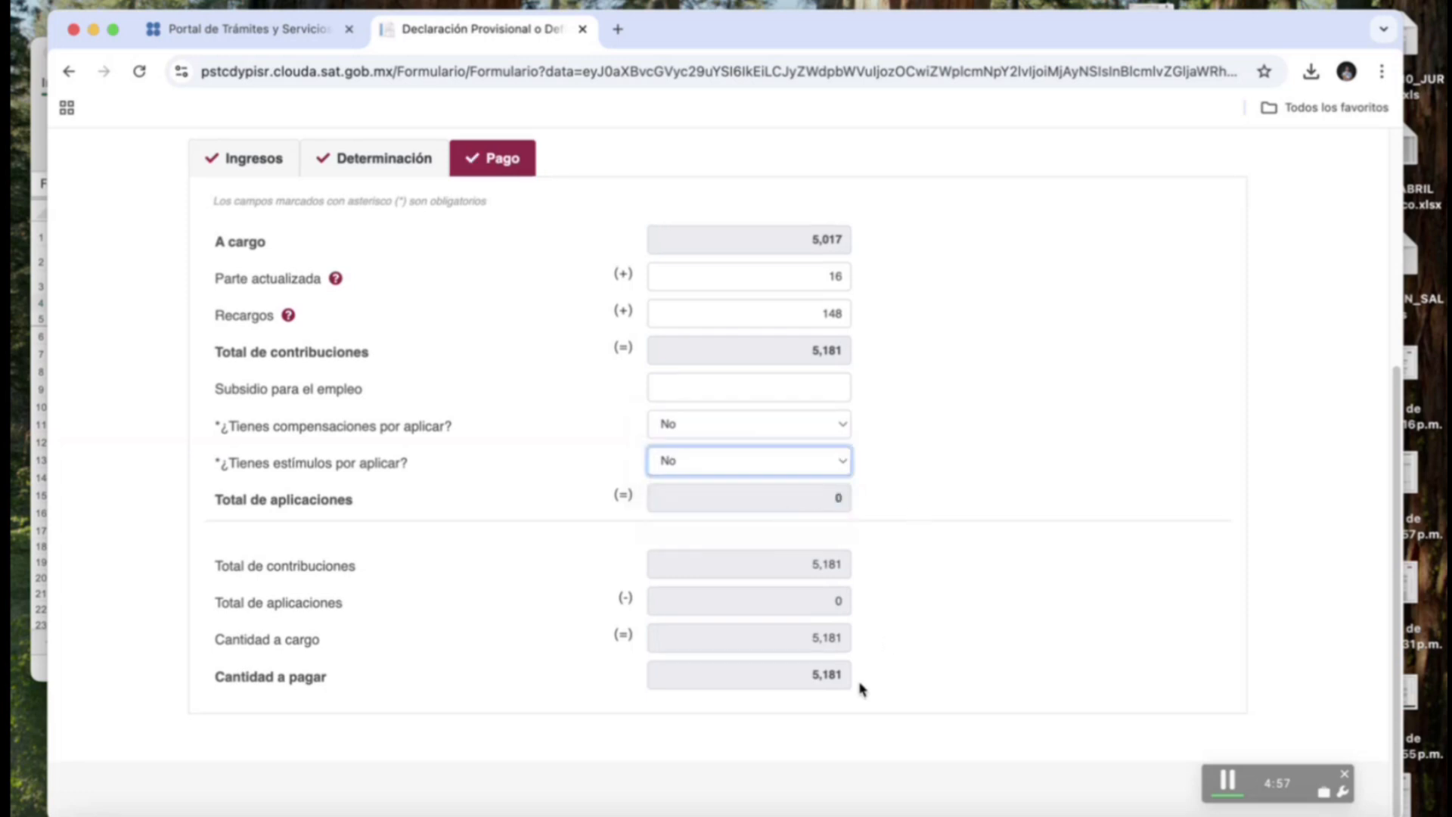
scroll(907, 664, "up", 5)
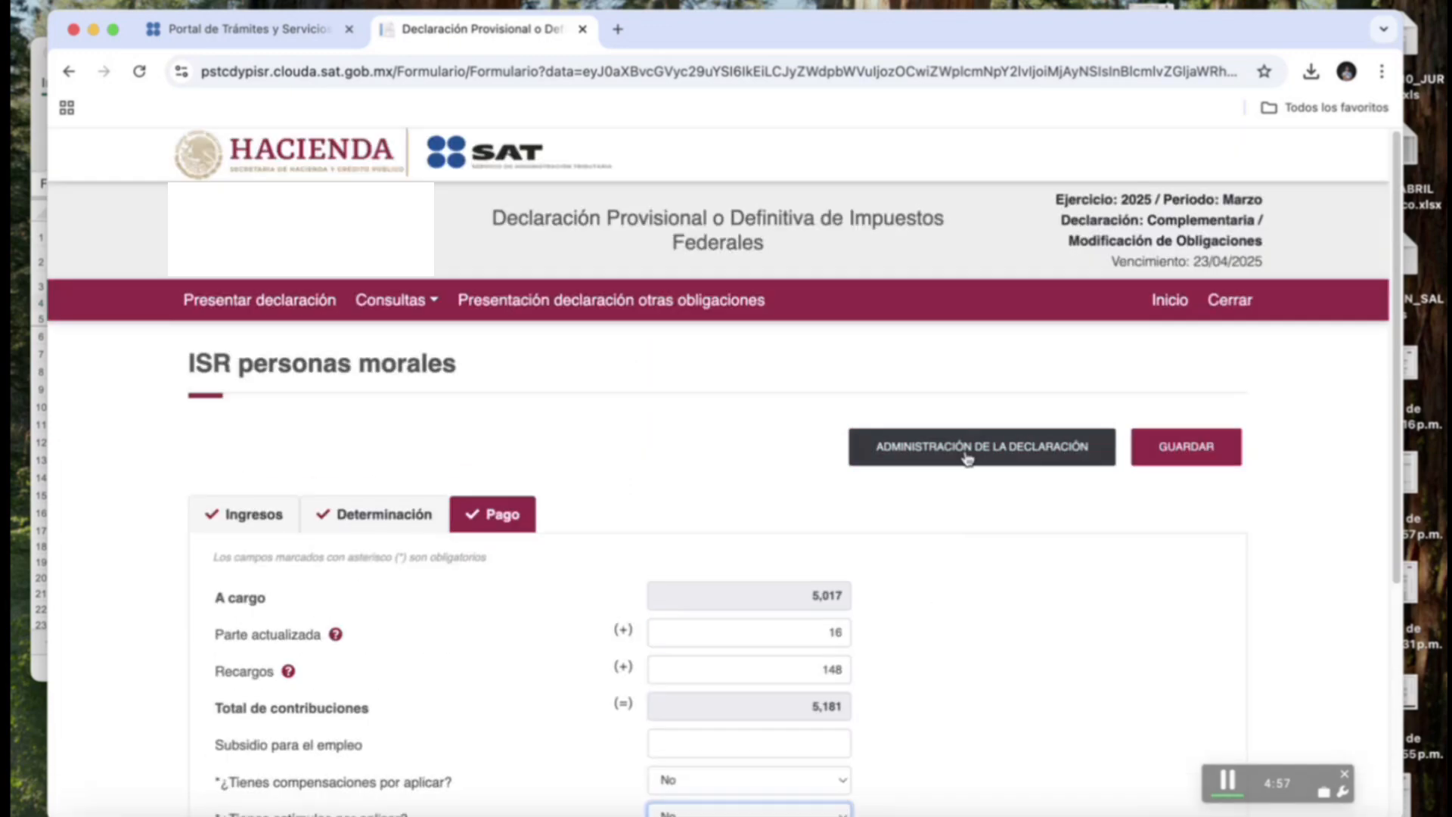
left_click(966, 456)
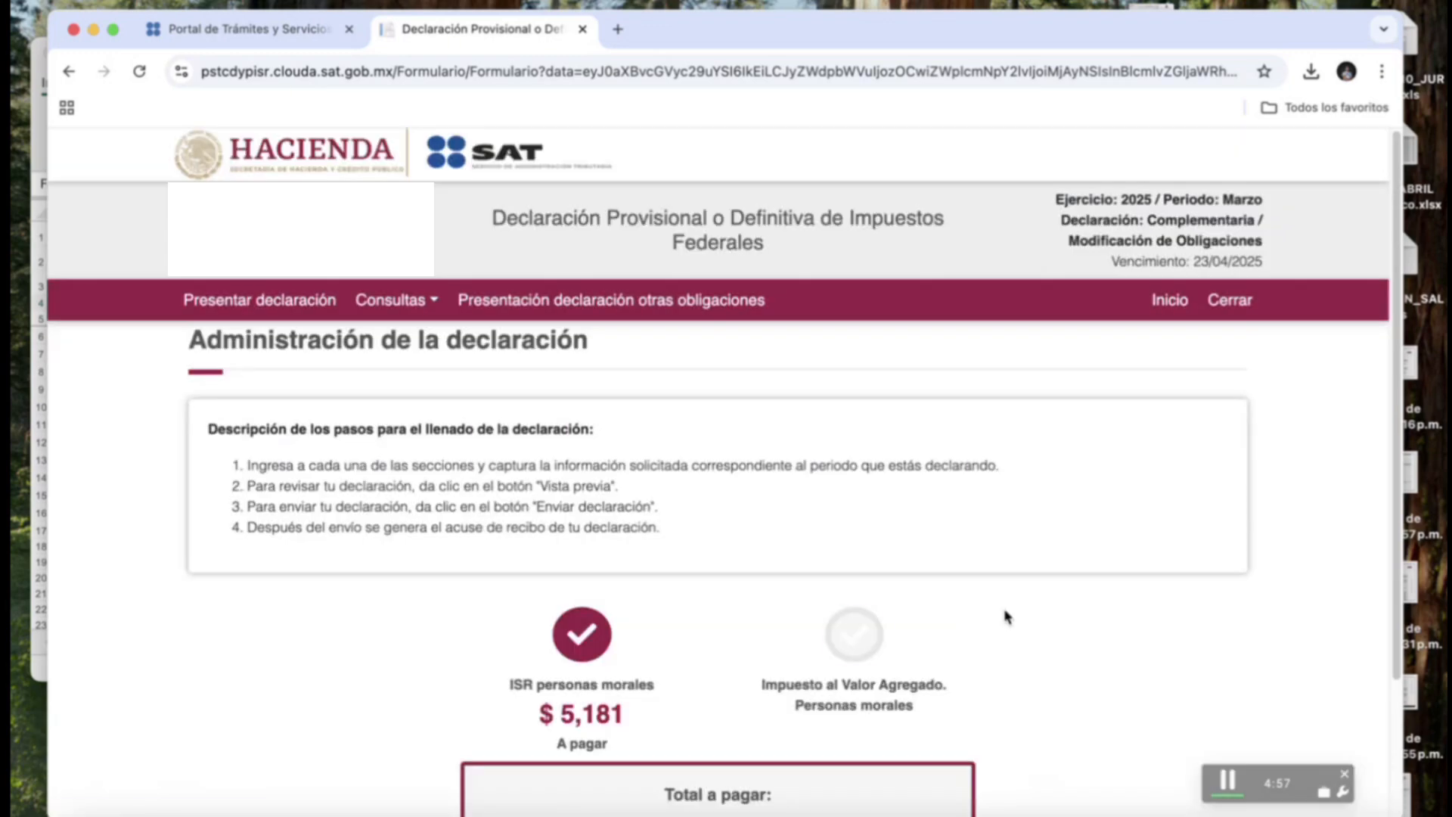
Open the IVA Personas morales form showing 301,235 taxed at 16% and IVA a cargo 48,197.
left_click(859, 637)
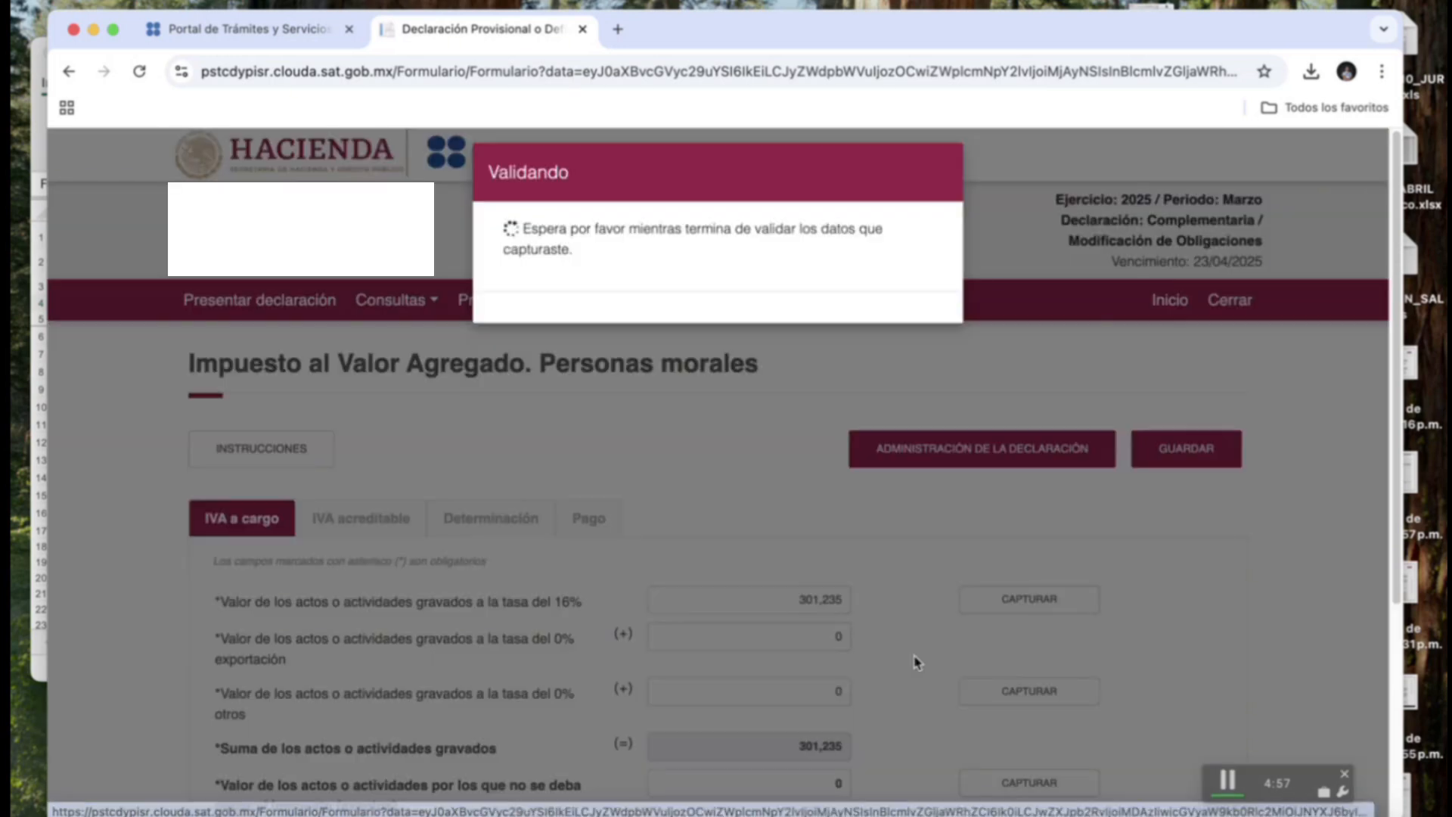
scroll(898, 582, "down", 3)
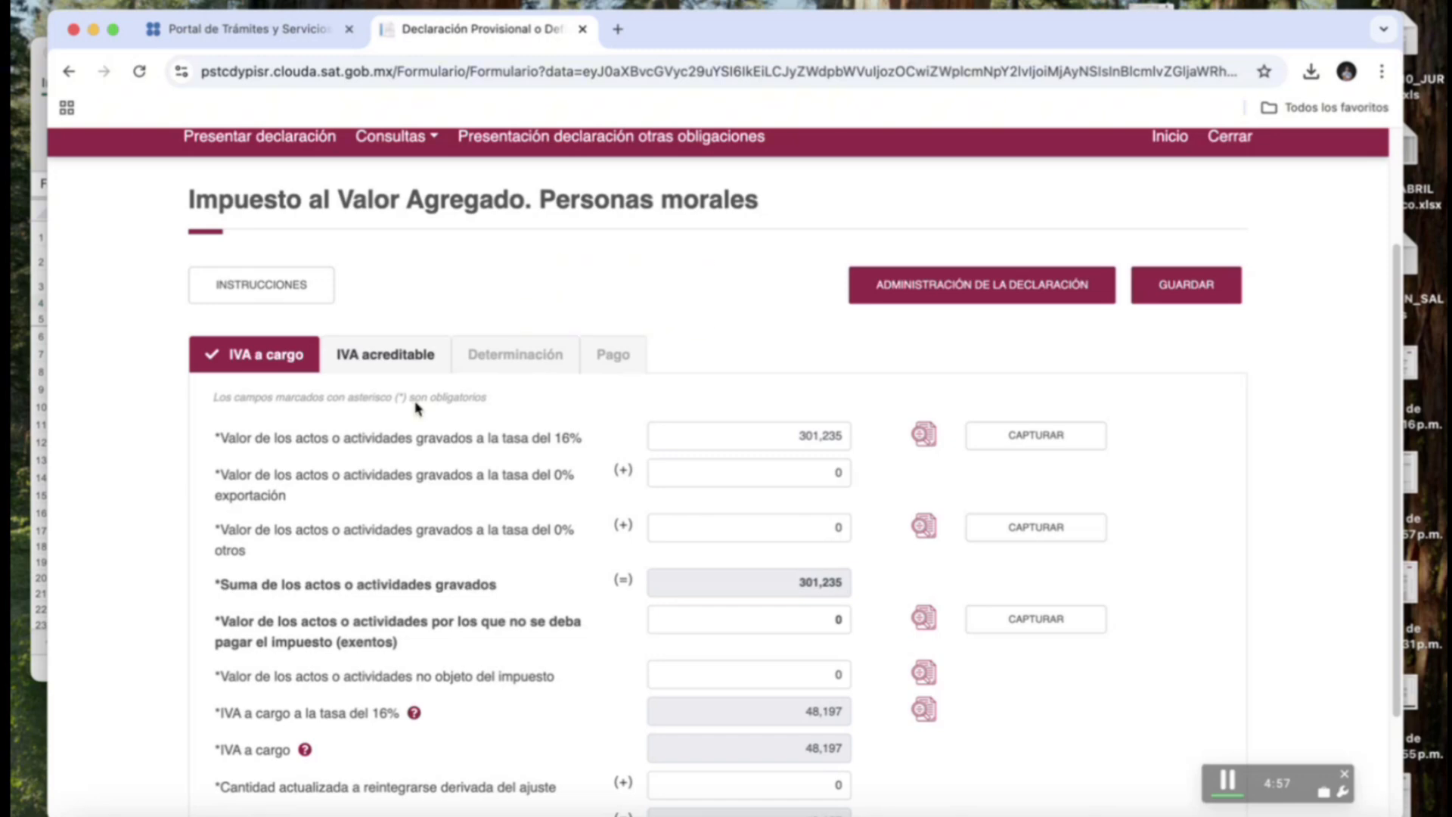
Review the CAPTURAR breakdown of the 301,235 activities taxed at 16%, then close it.
scroll(415, 408, "down", 2)
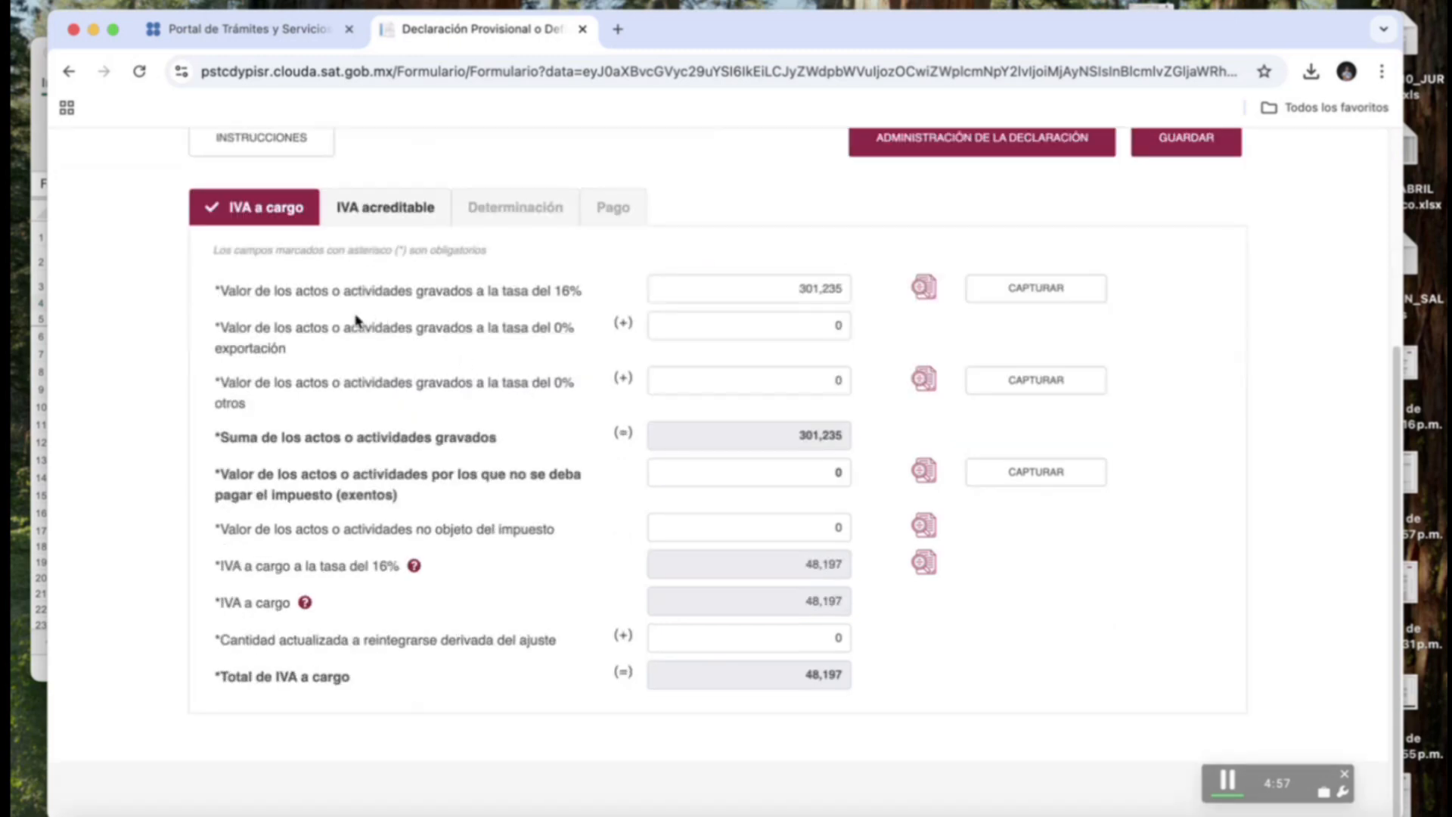
left_click(772, 282)
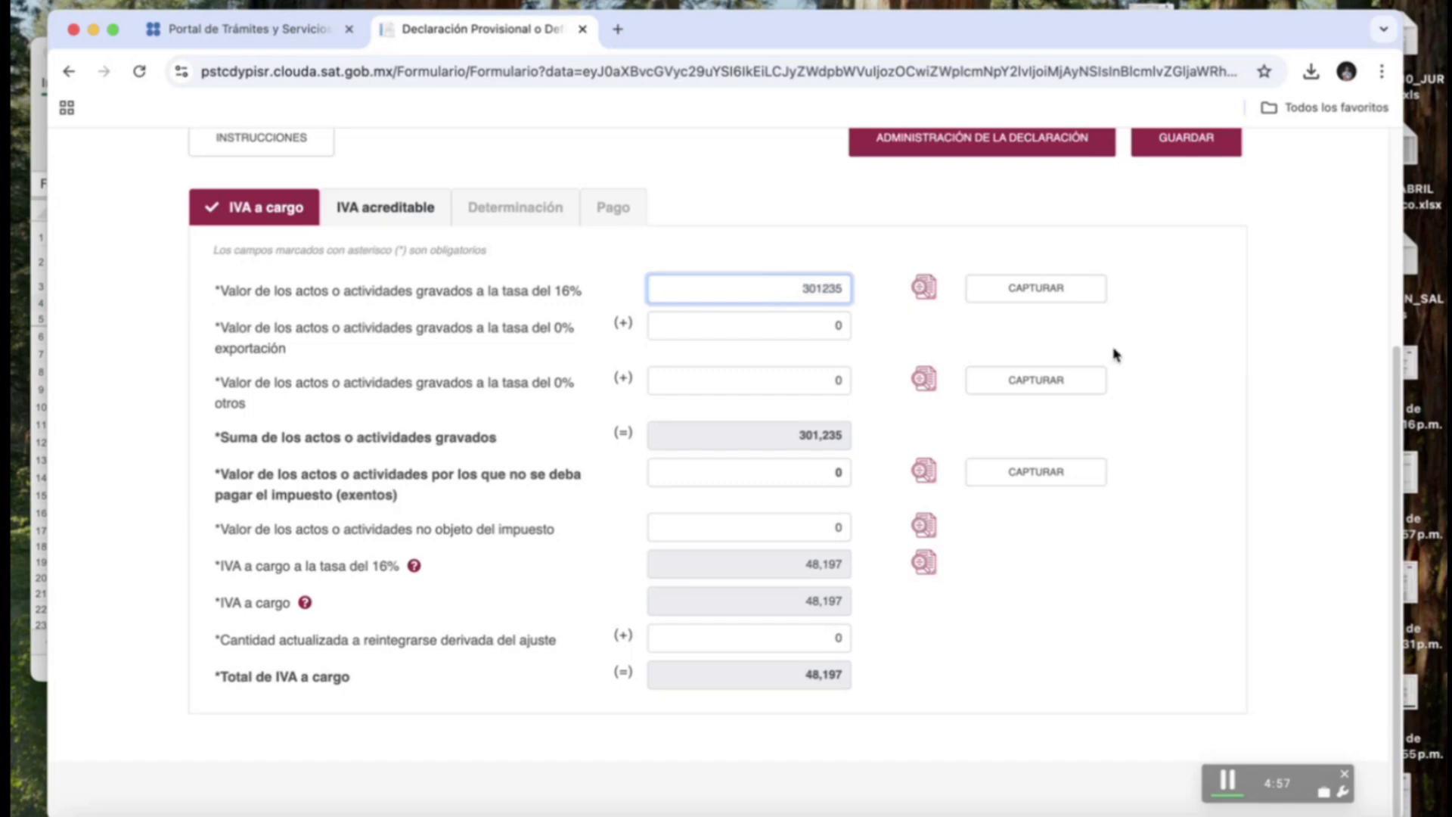
scroll(1115, 356, "up", 1)
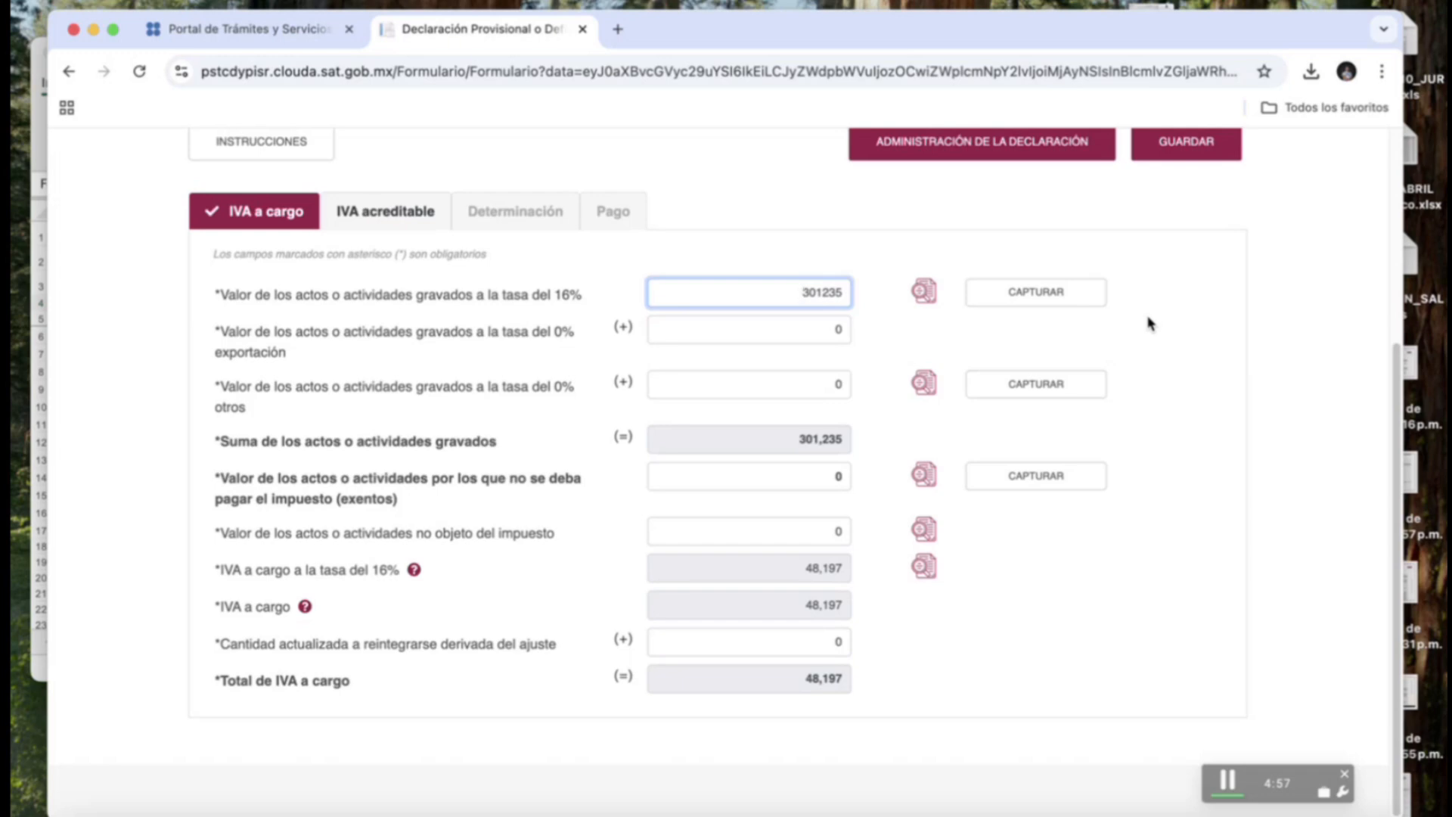
left_click(1042, 292)
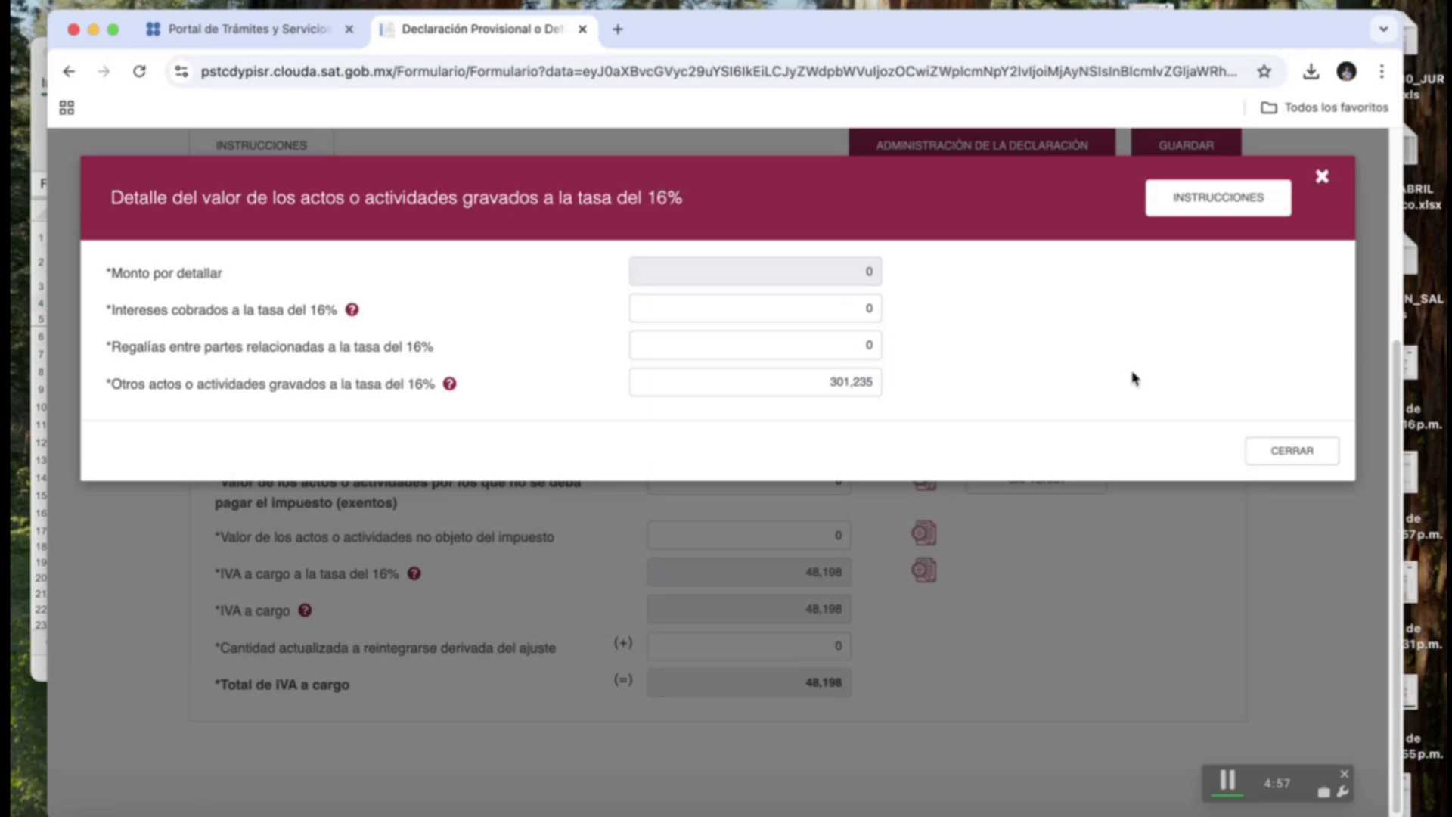
left_click(1293, 452)
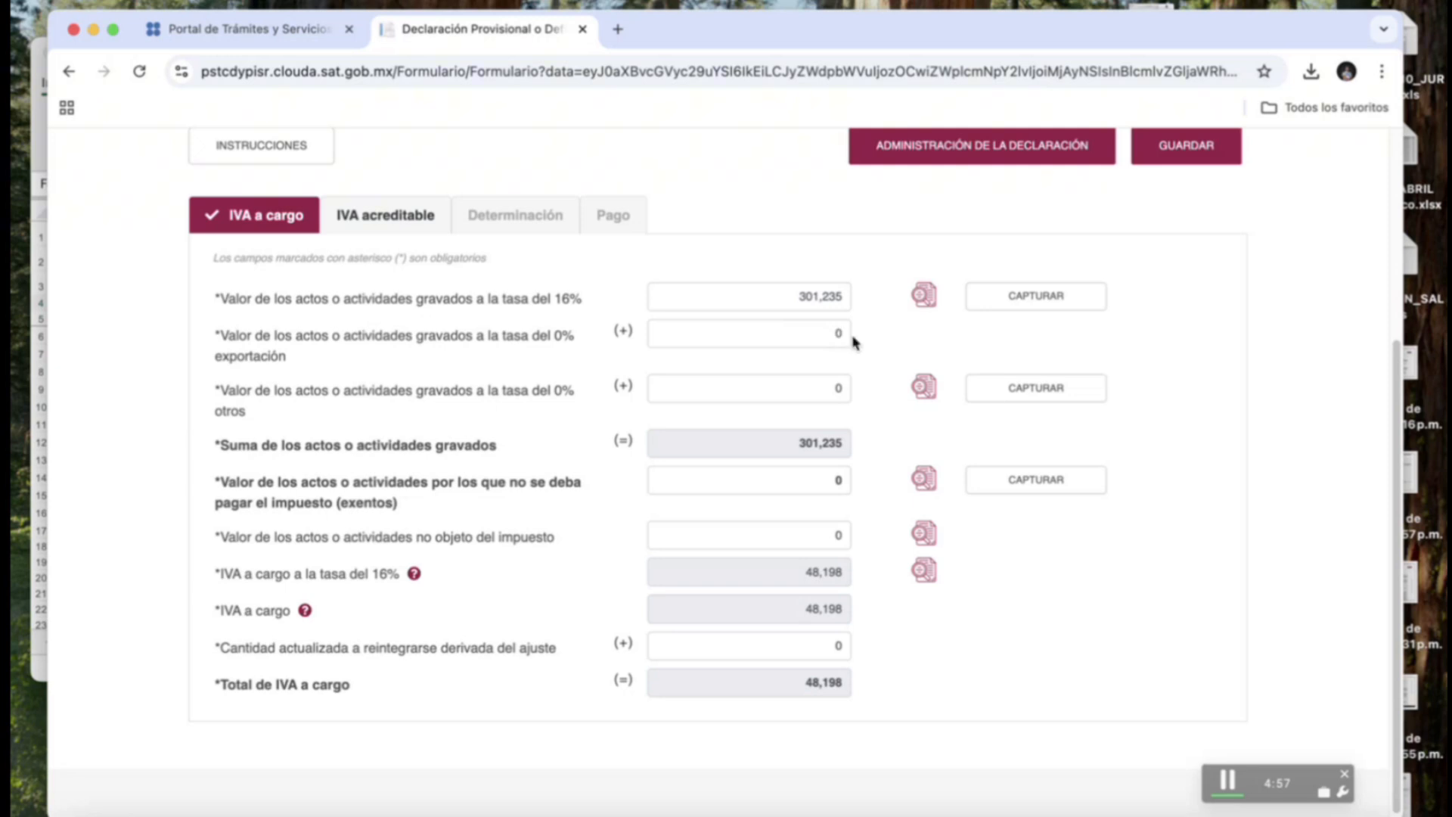
left_click(837, 387)
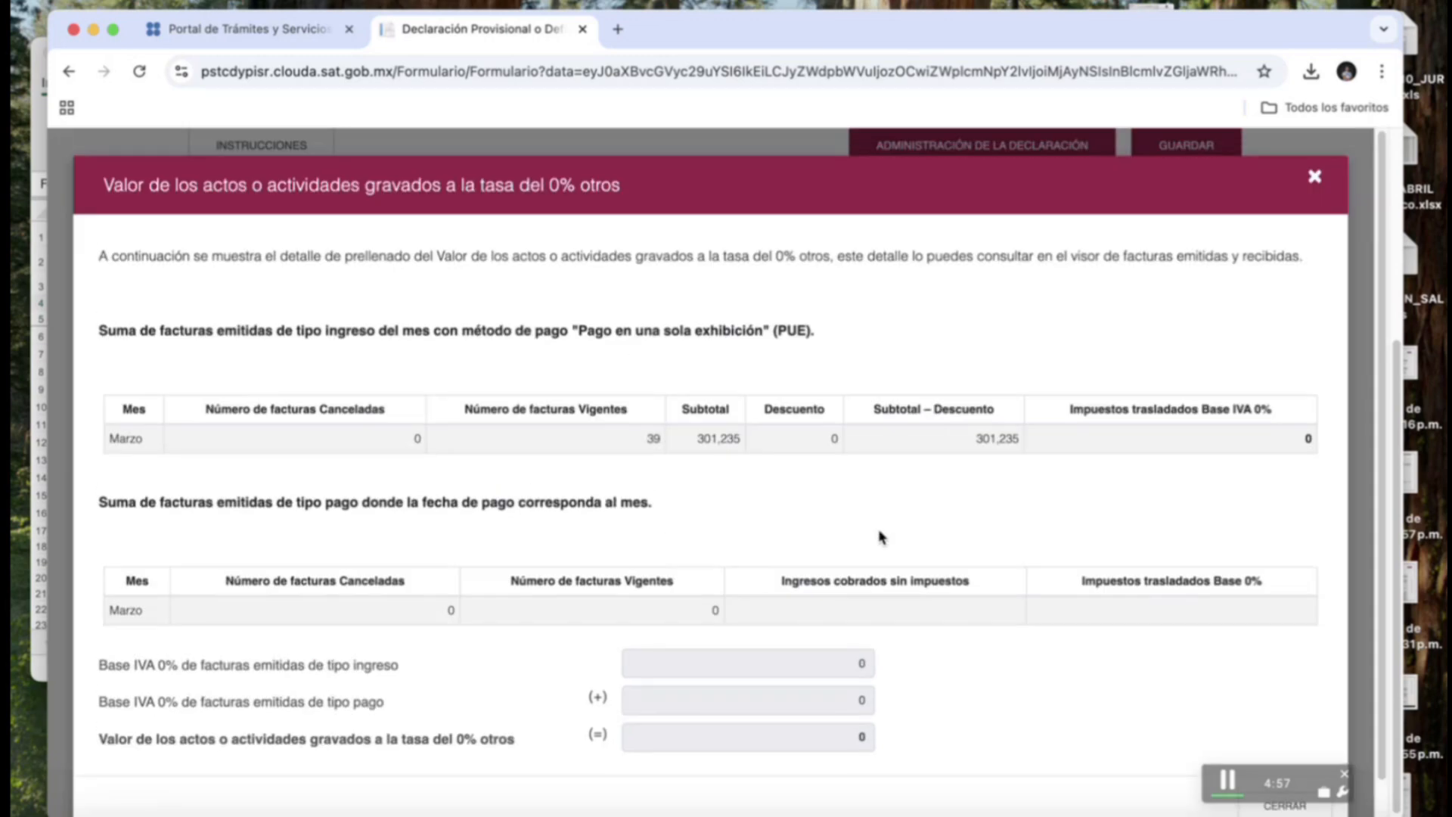
left_click(1314, 176)
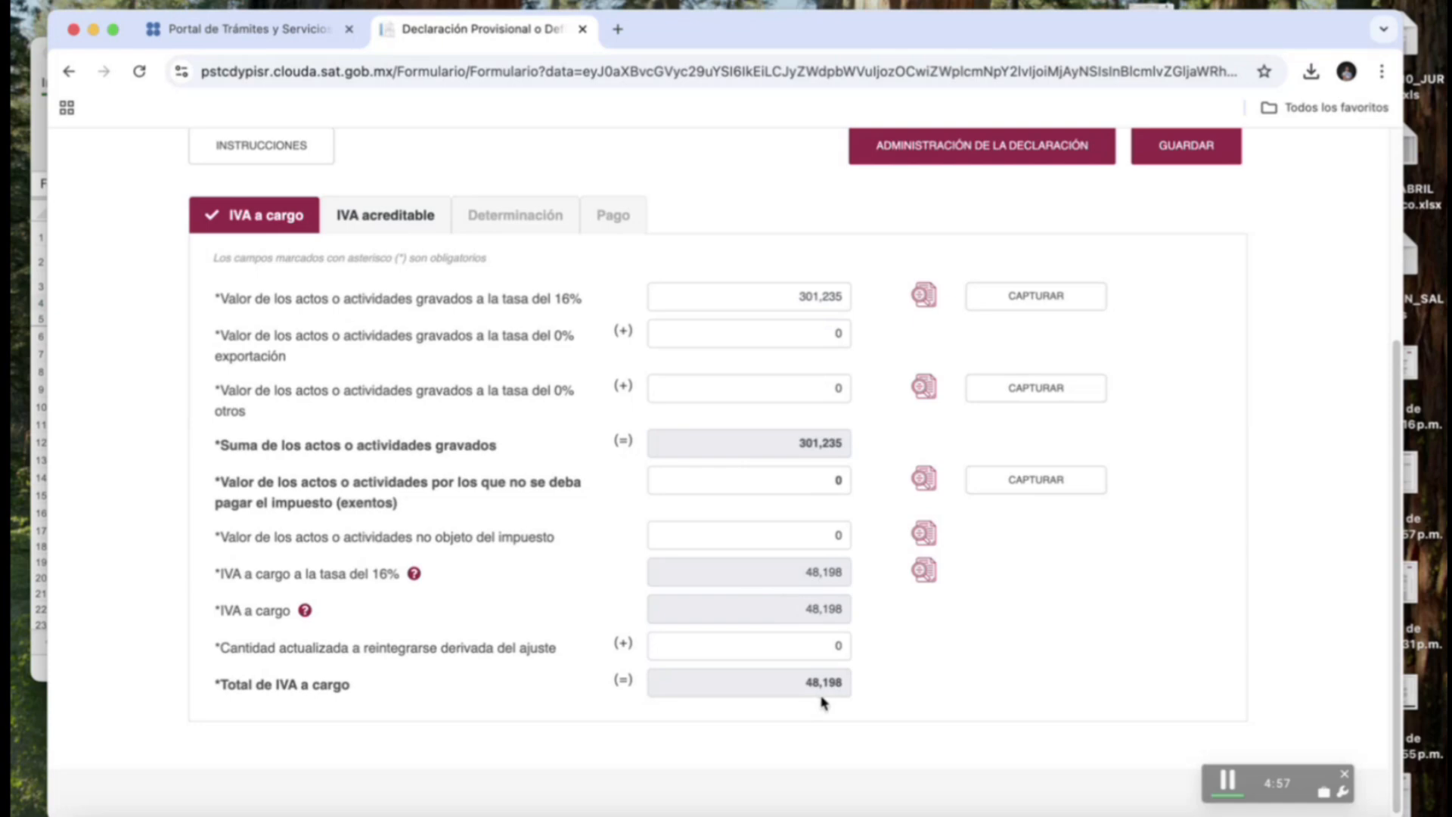
Go to IVA acreditable, showing 32,875 paid at 16% and 5,260 creditable IVA.
left_click(401, 224)
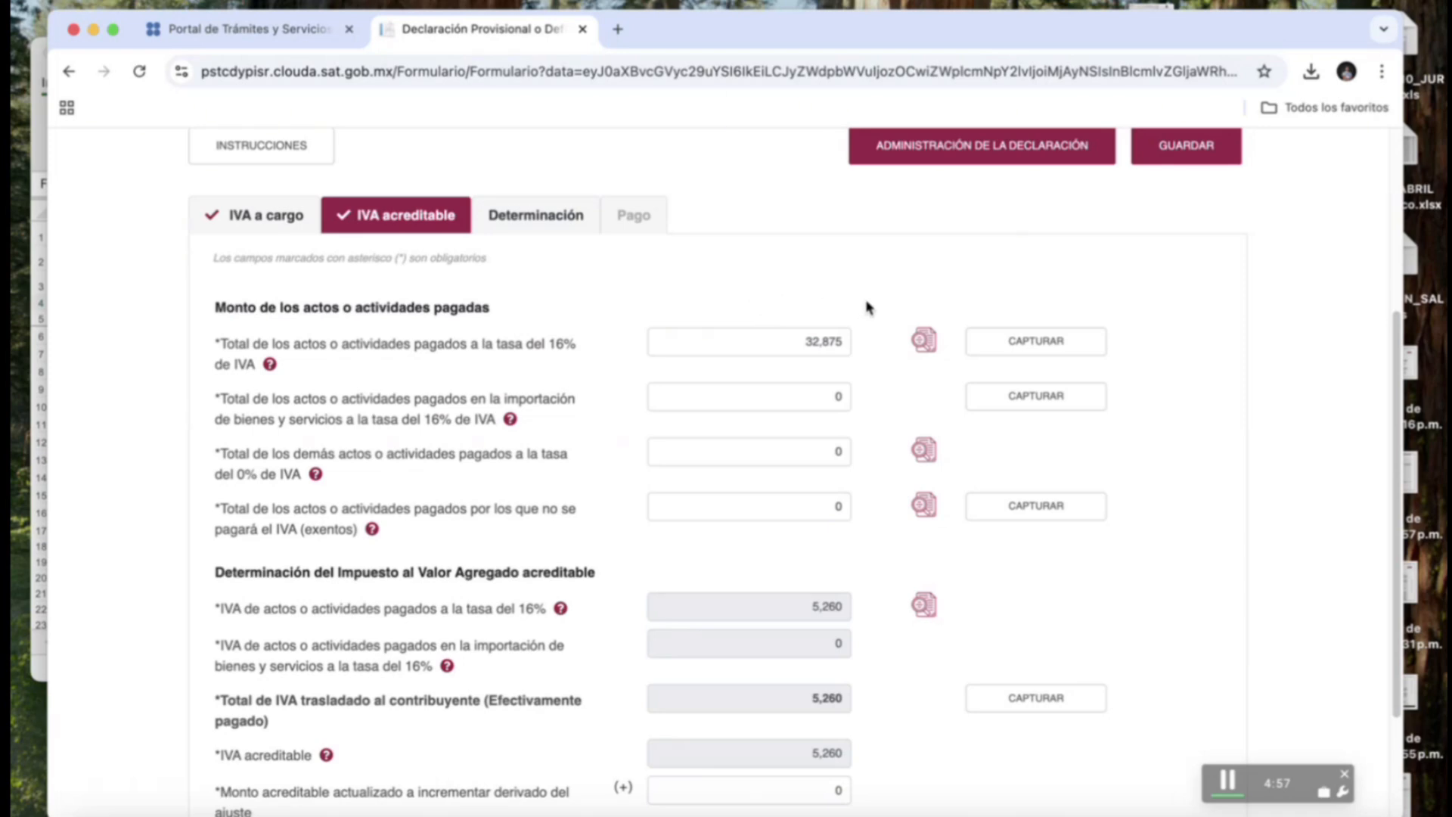
scroll(885, 323, "down", 2)
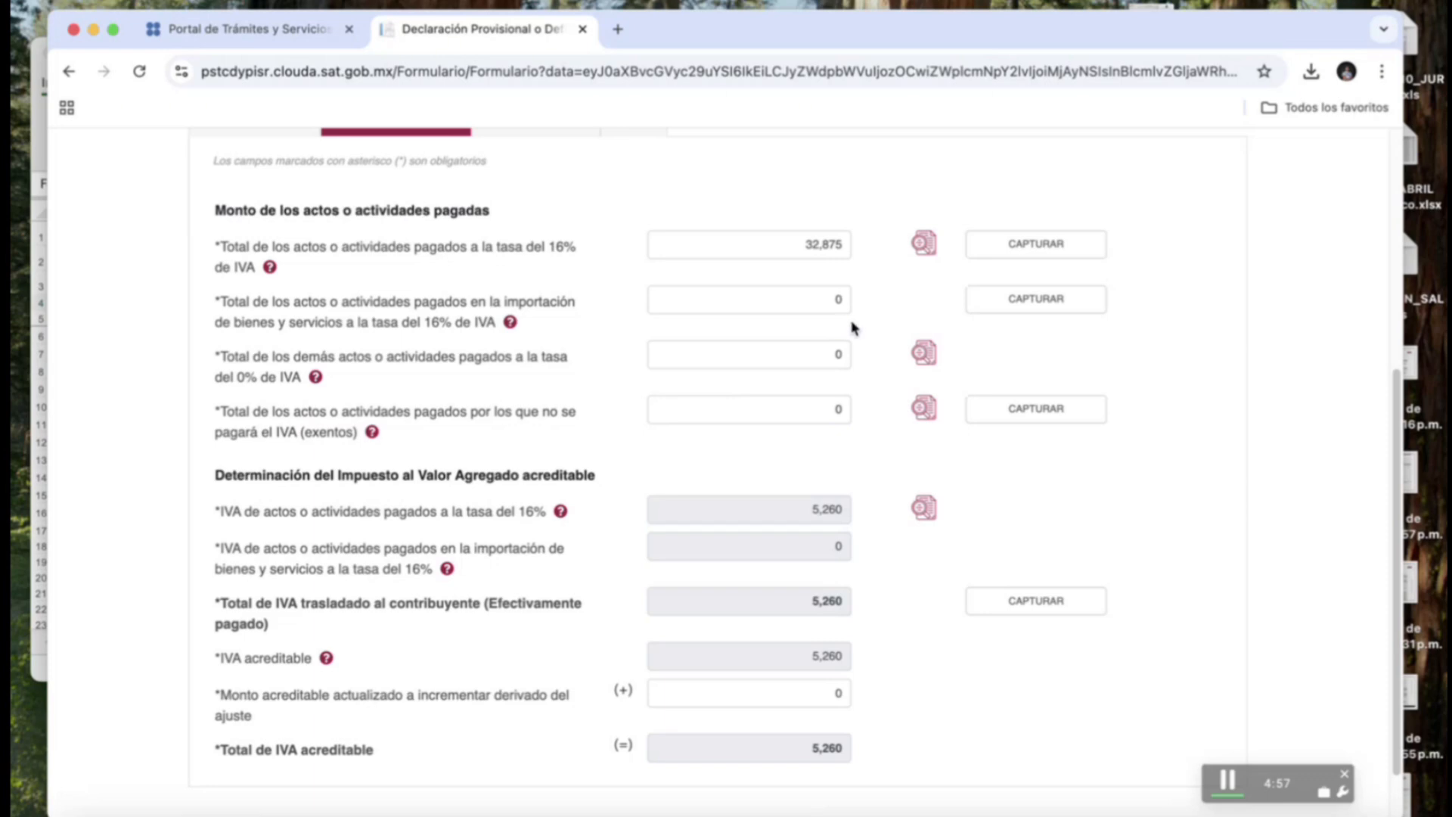
Review the paid at 16% breakdown and the invoices behind the 32,875 amount.
left_click(1001, 251)
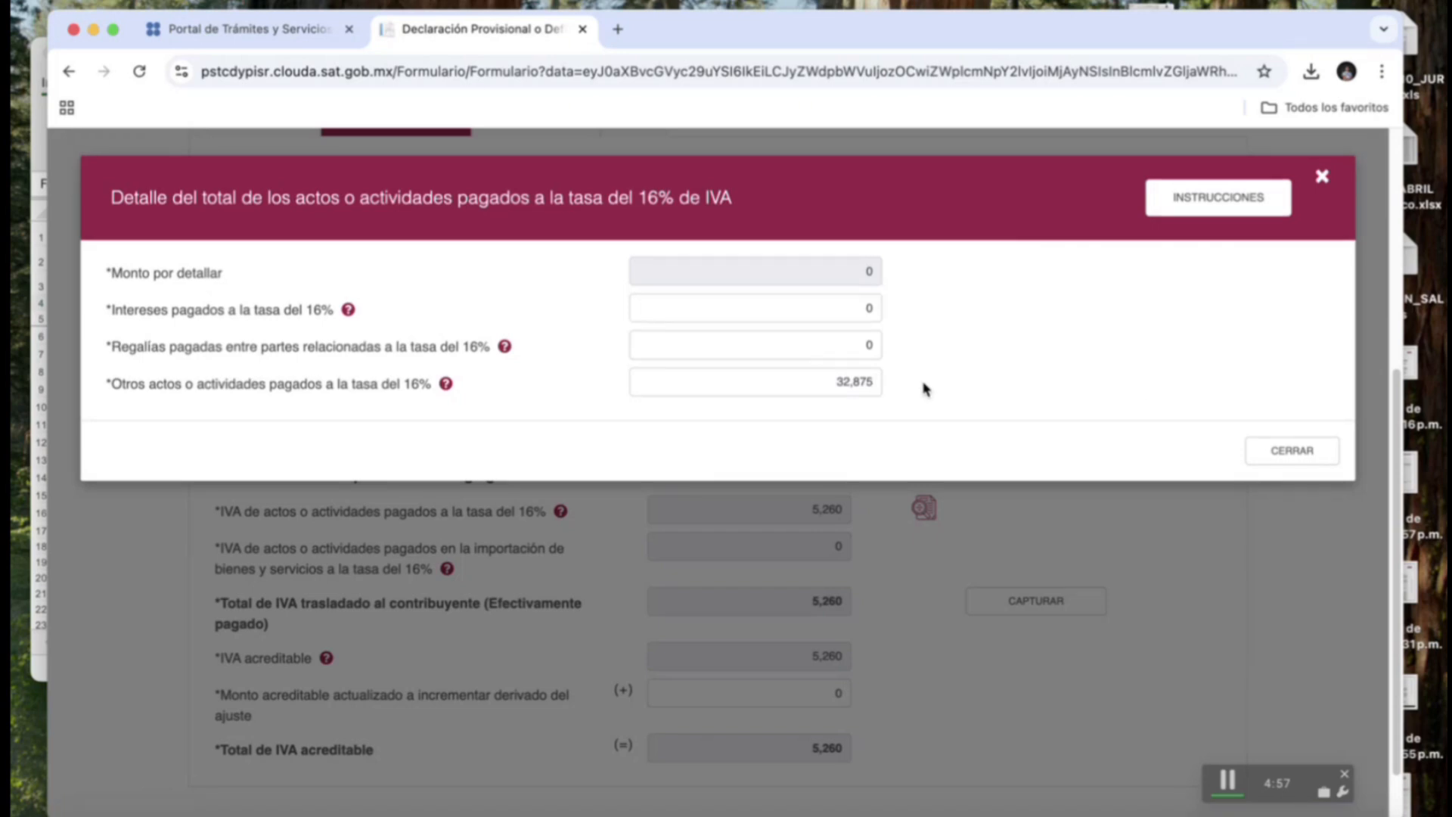
left_click(1291, 454)
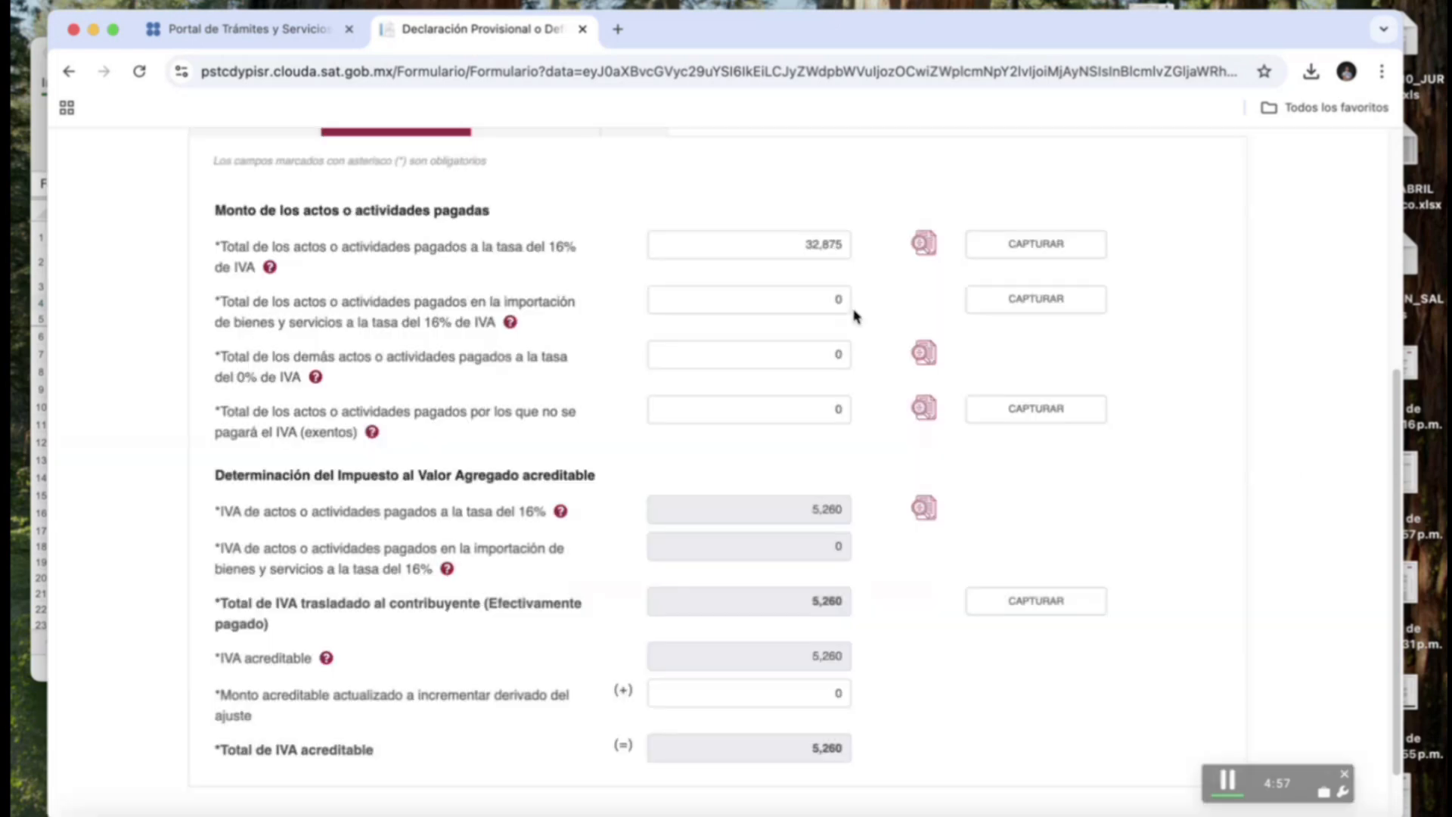
left_click(924, 243)
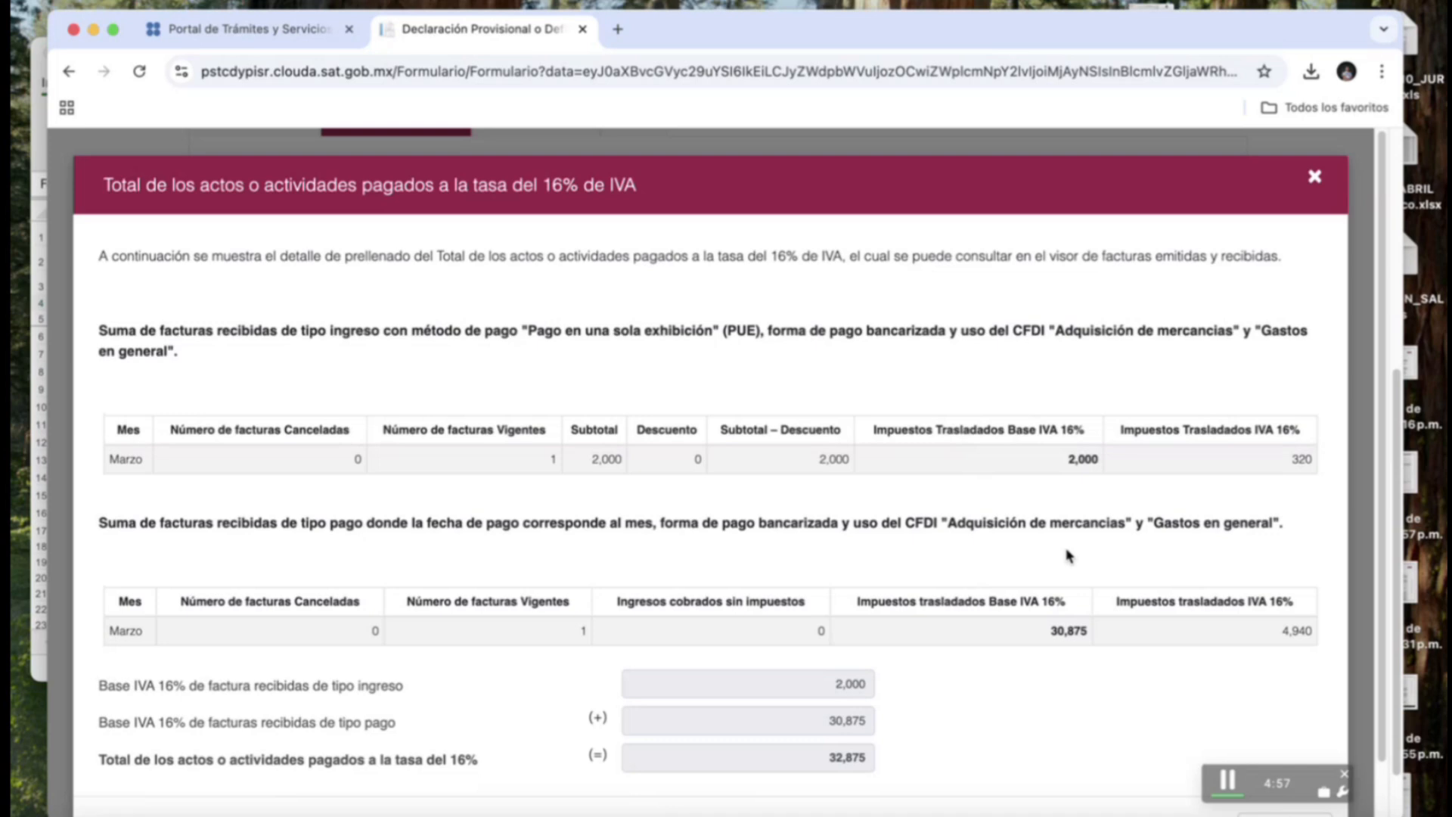
left_click(1314, 176)
Replace the 32,875 paid at 16% total with 40,000 and recheck the invoice detail.
left_click(805, 256)
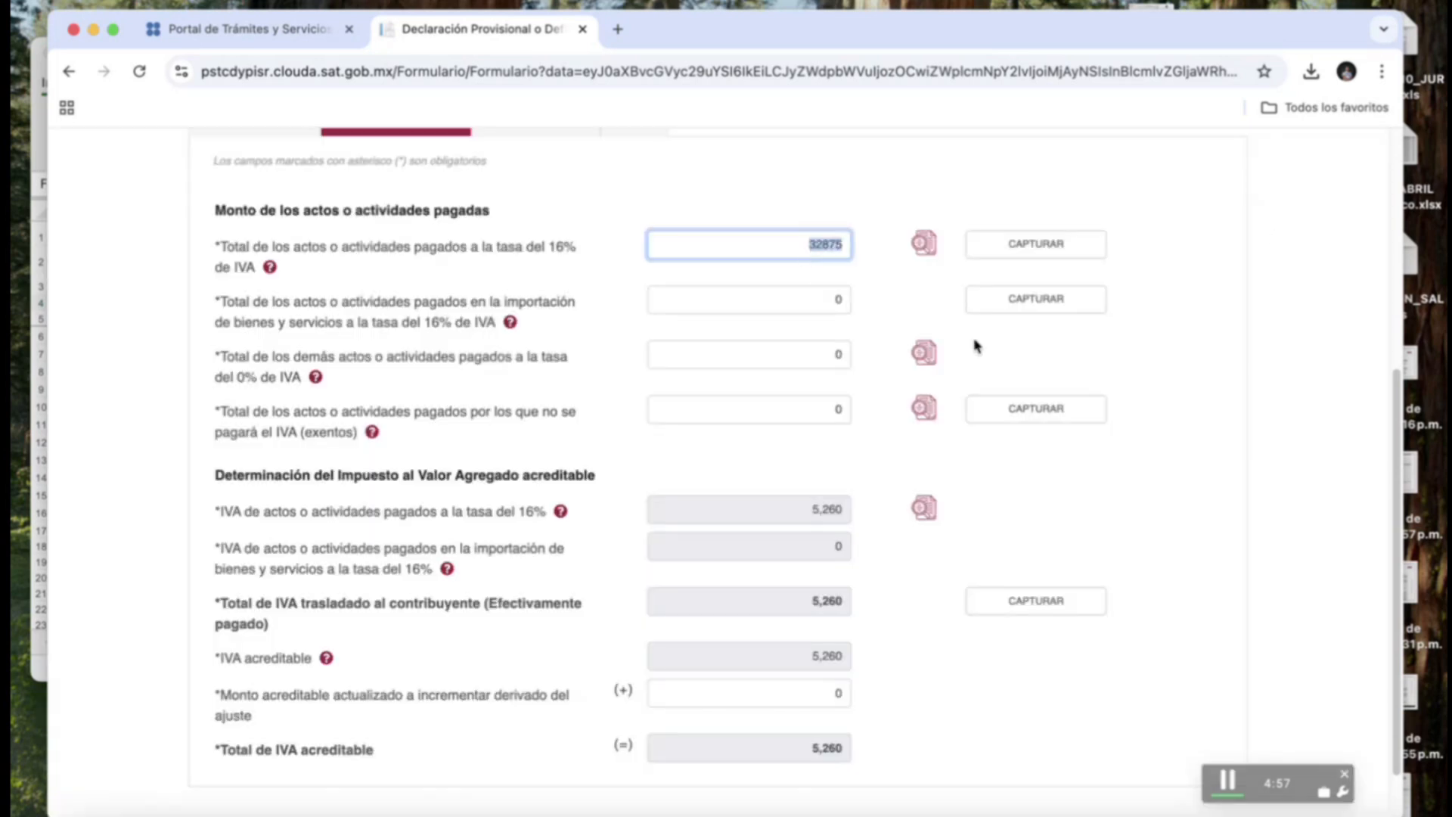
type("40,000")
key("Tab")
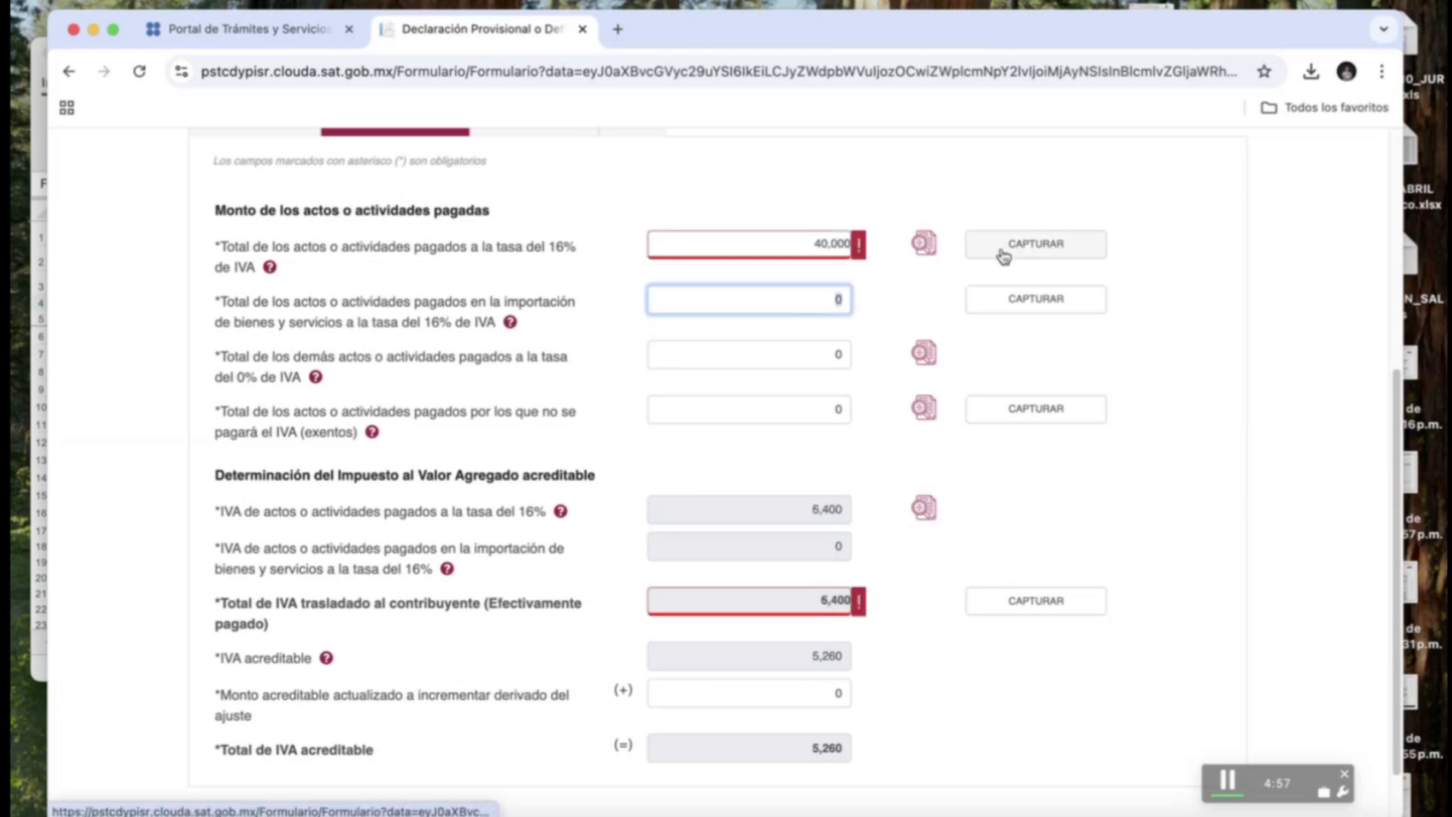
left_click(924, 243)
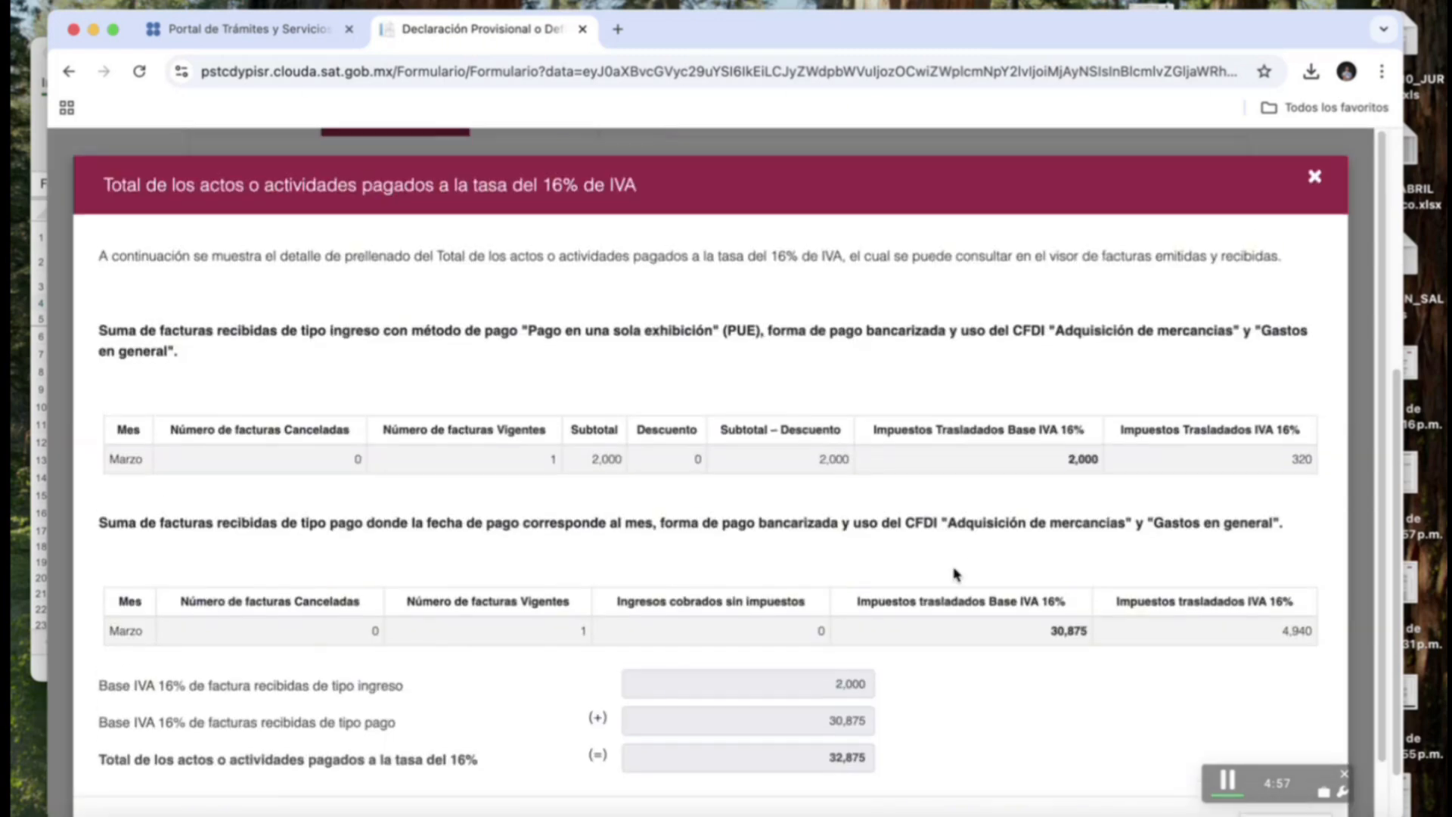
scroll(955, 574, "down", 2)
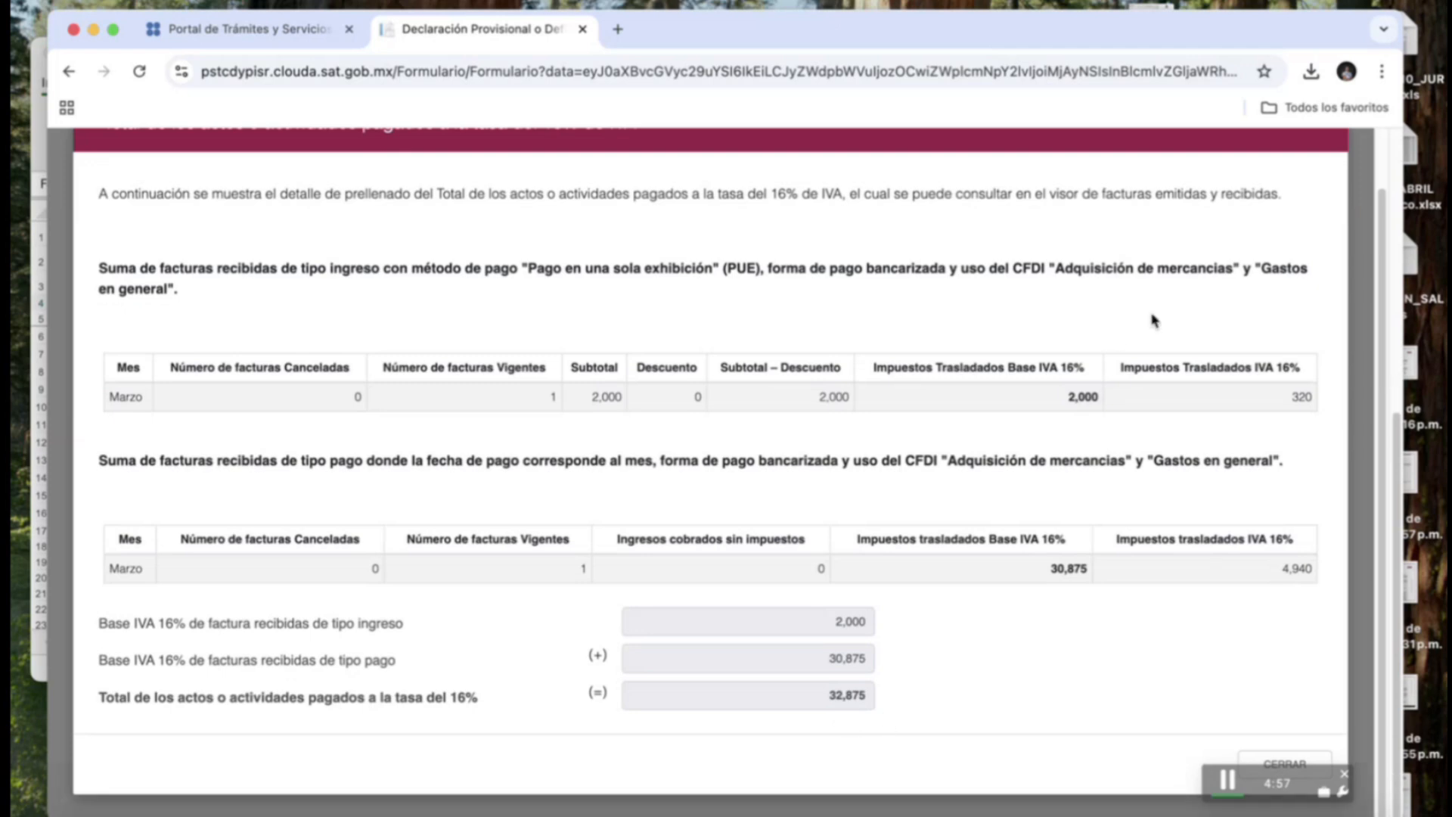
scroll(1180, 340, "up", 2)
left_click(1314, 176)
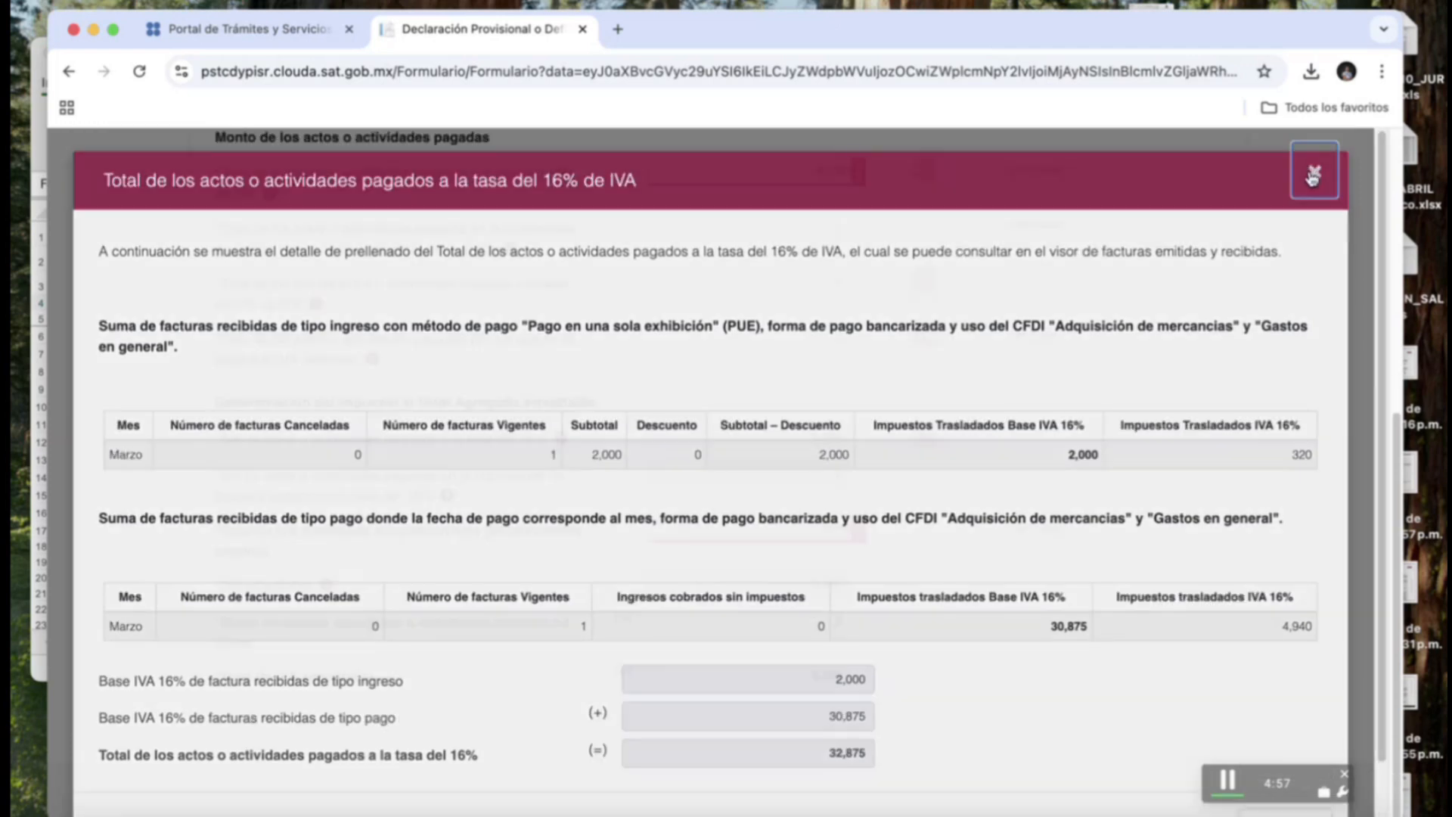
Set 'Otros actos' in the paid at 16% breakdown to 40000.
left_click(1047, 171)
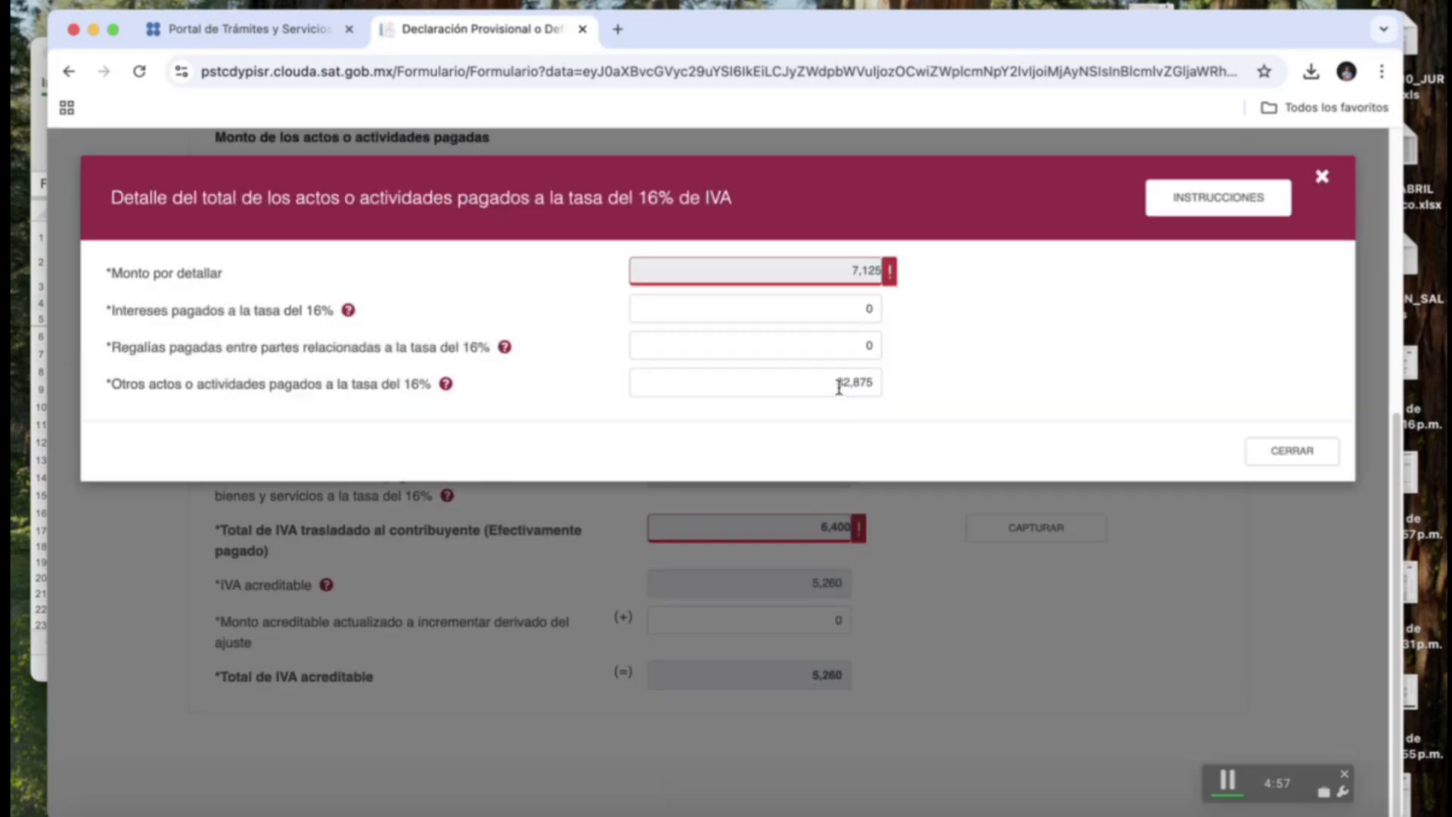
left_click(838, 387)
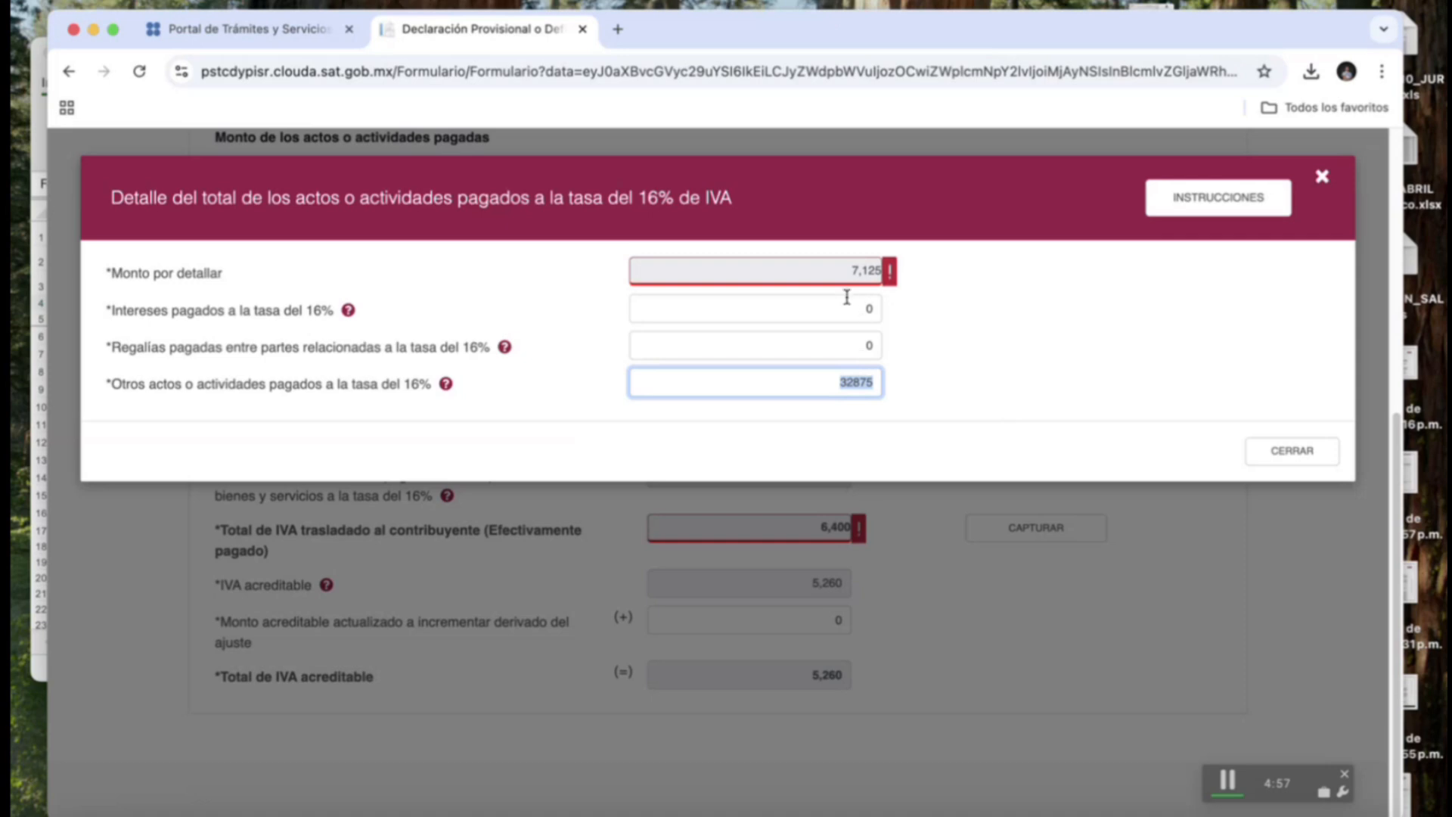
left_click(843, 233)
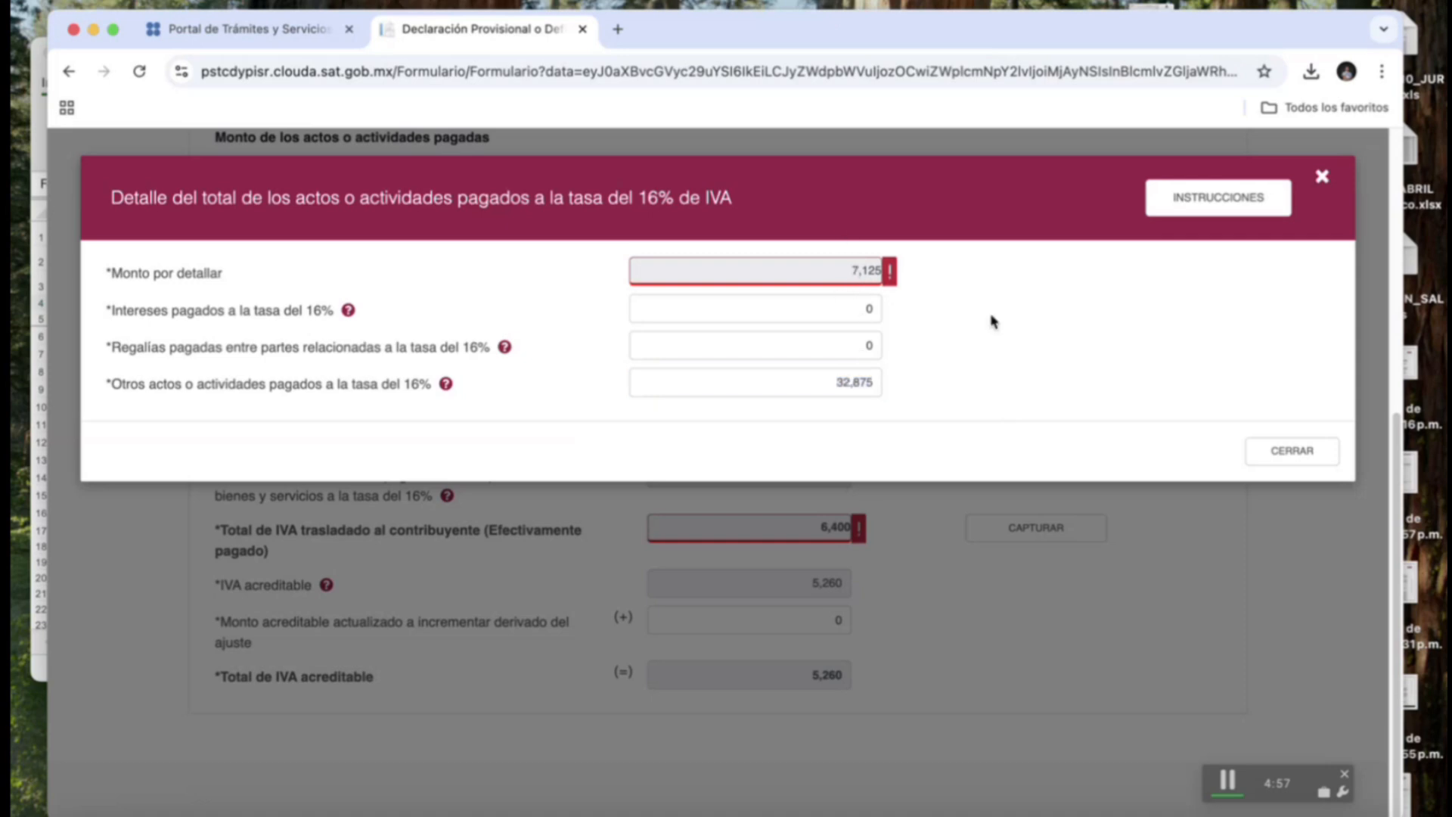
left_click(827, 380)
key("BackSpace")
key("BackSpace")
key("BackSpace")
key("BackSpace")
key("BackSpace")
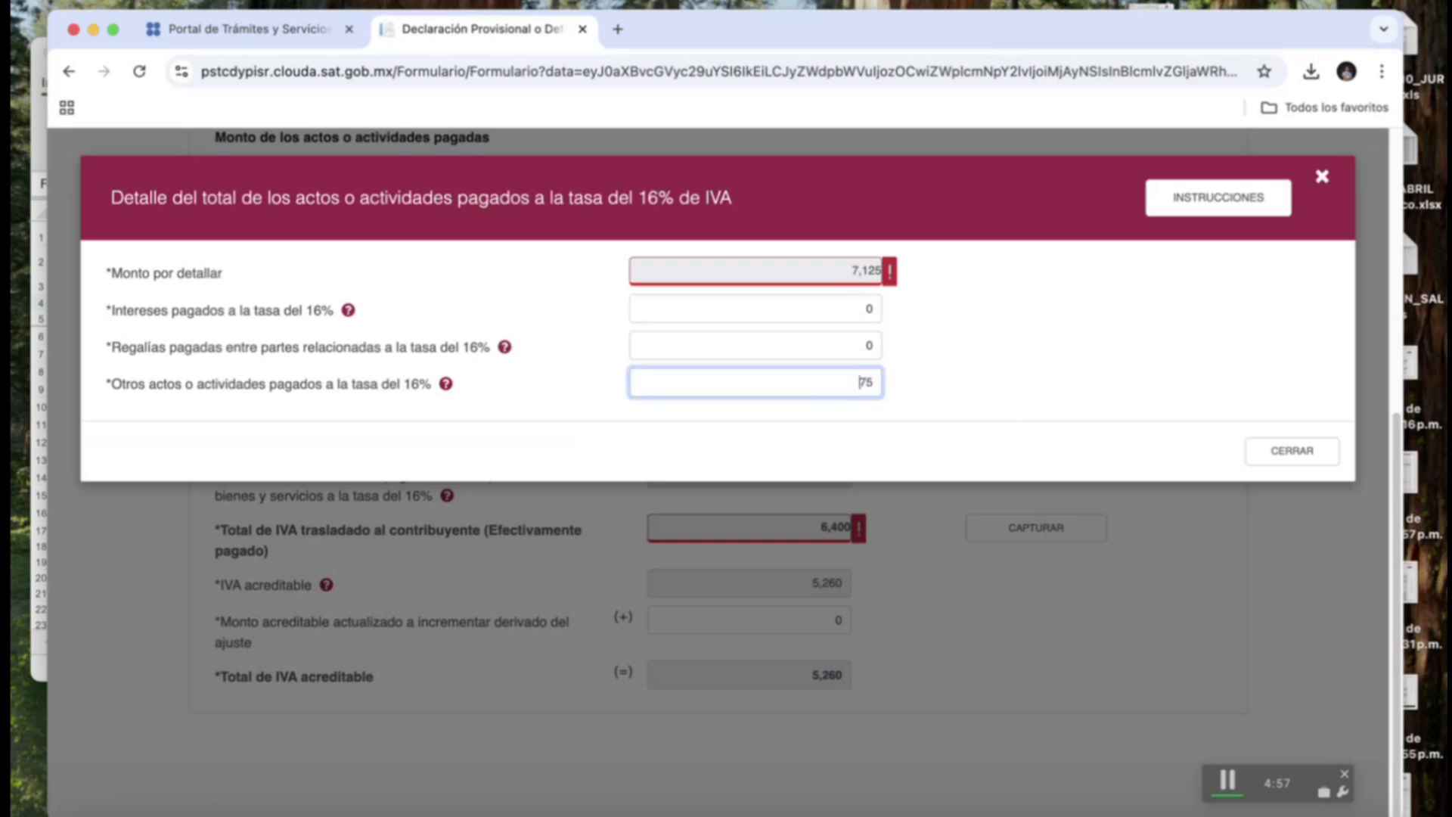
type("40000")
left_click(1290, 453)
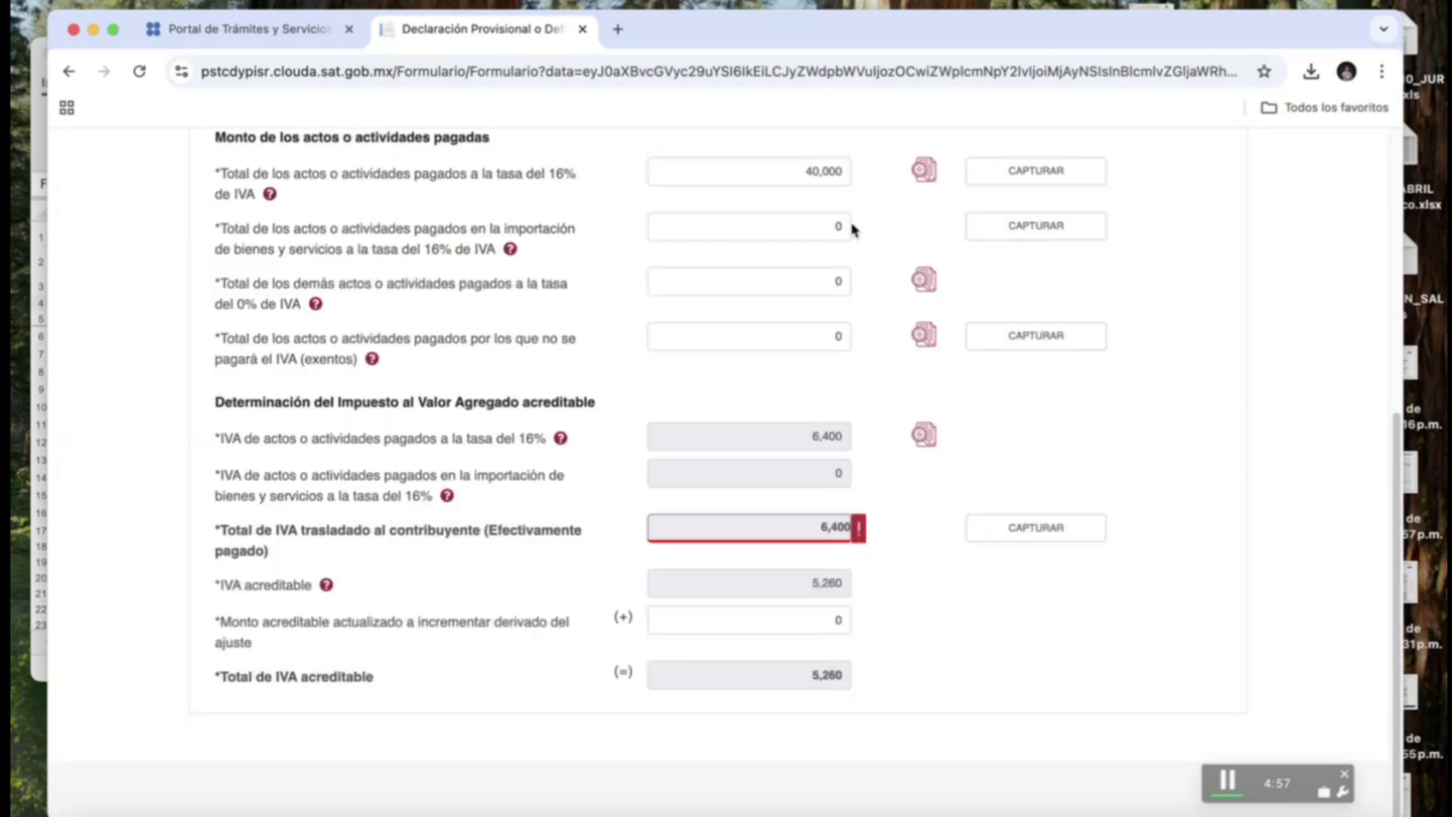
Review and close the invoice detail, reverting the paid at 16% total to 32,875.
left_click(925, 171)
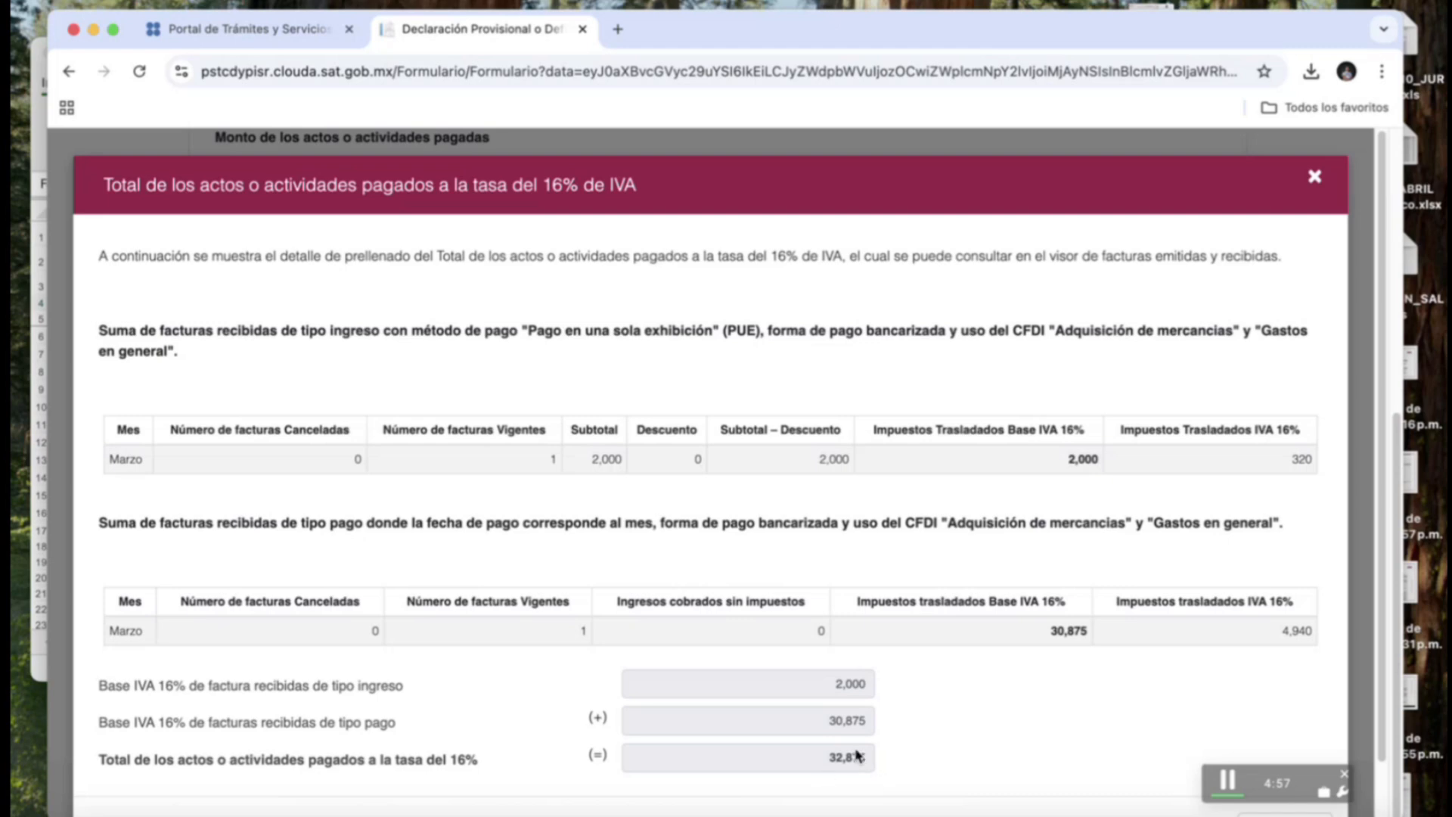
key("Escape")
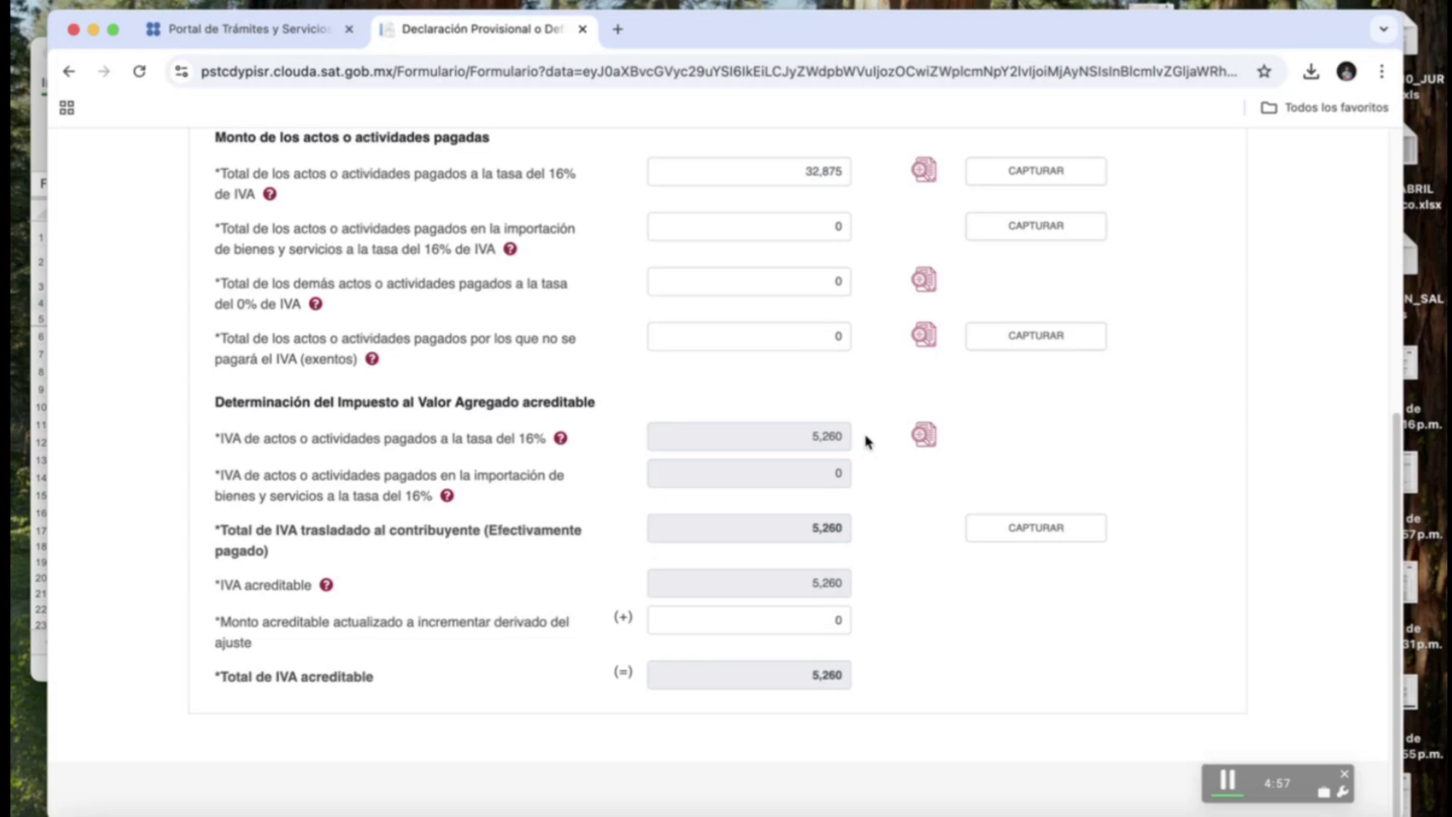
scroll(868, 442, "up", 3)
On Determinación, enter a prior-period saldo a favor credit (429,380) and open its detail.
left_click(551, 168)
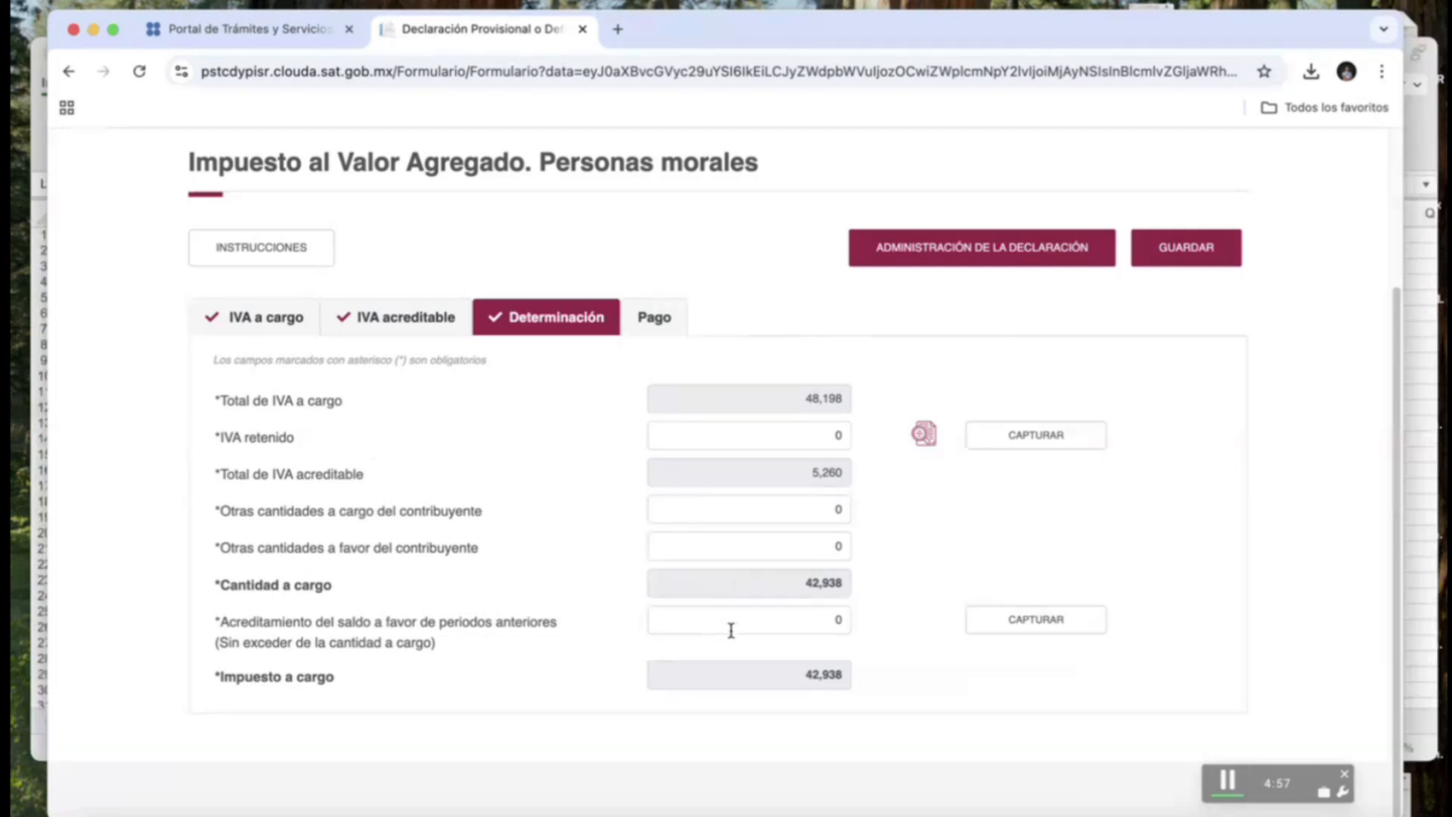
left_click(764, 616)
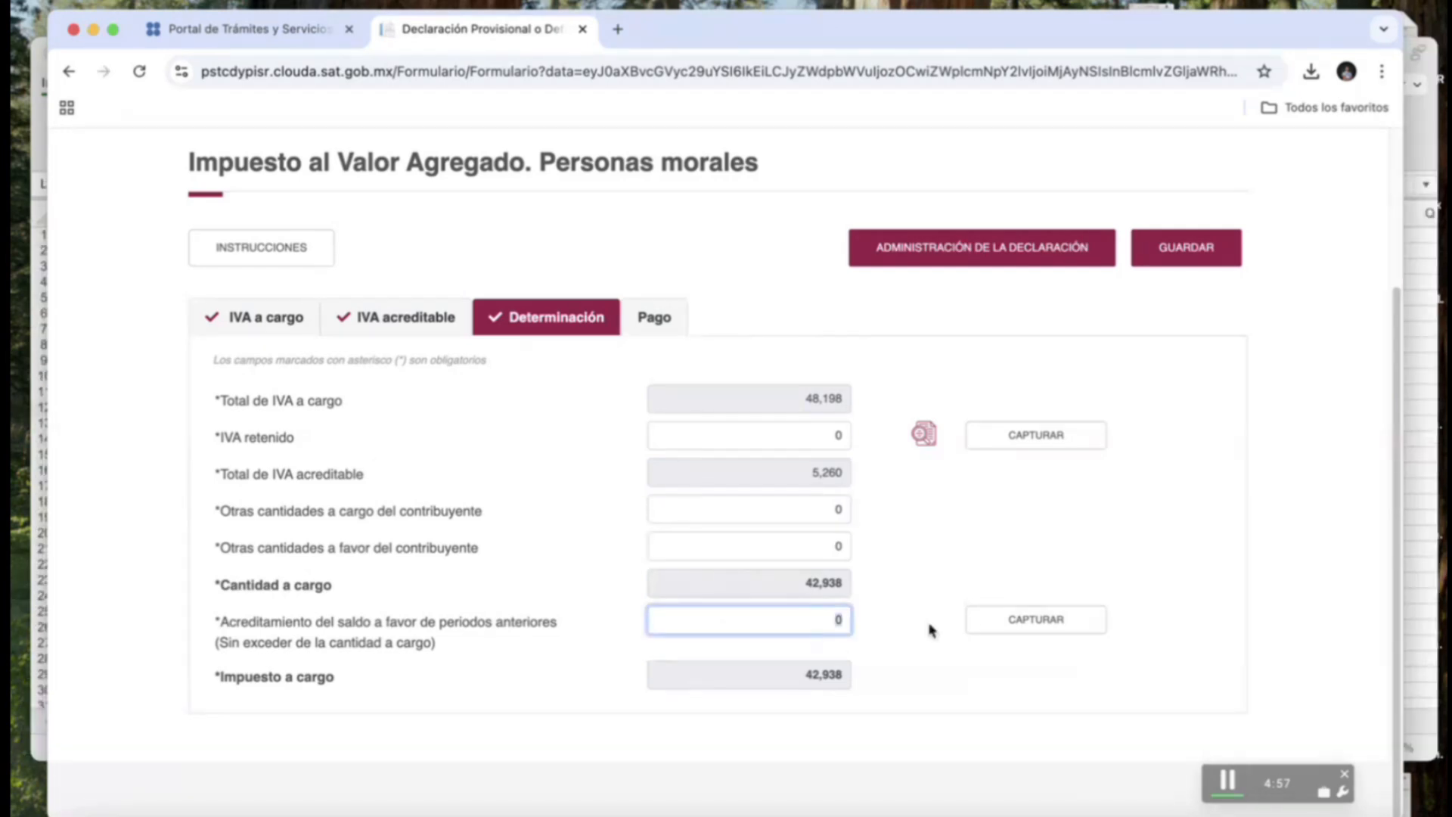
left_click(993, 621)
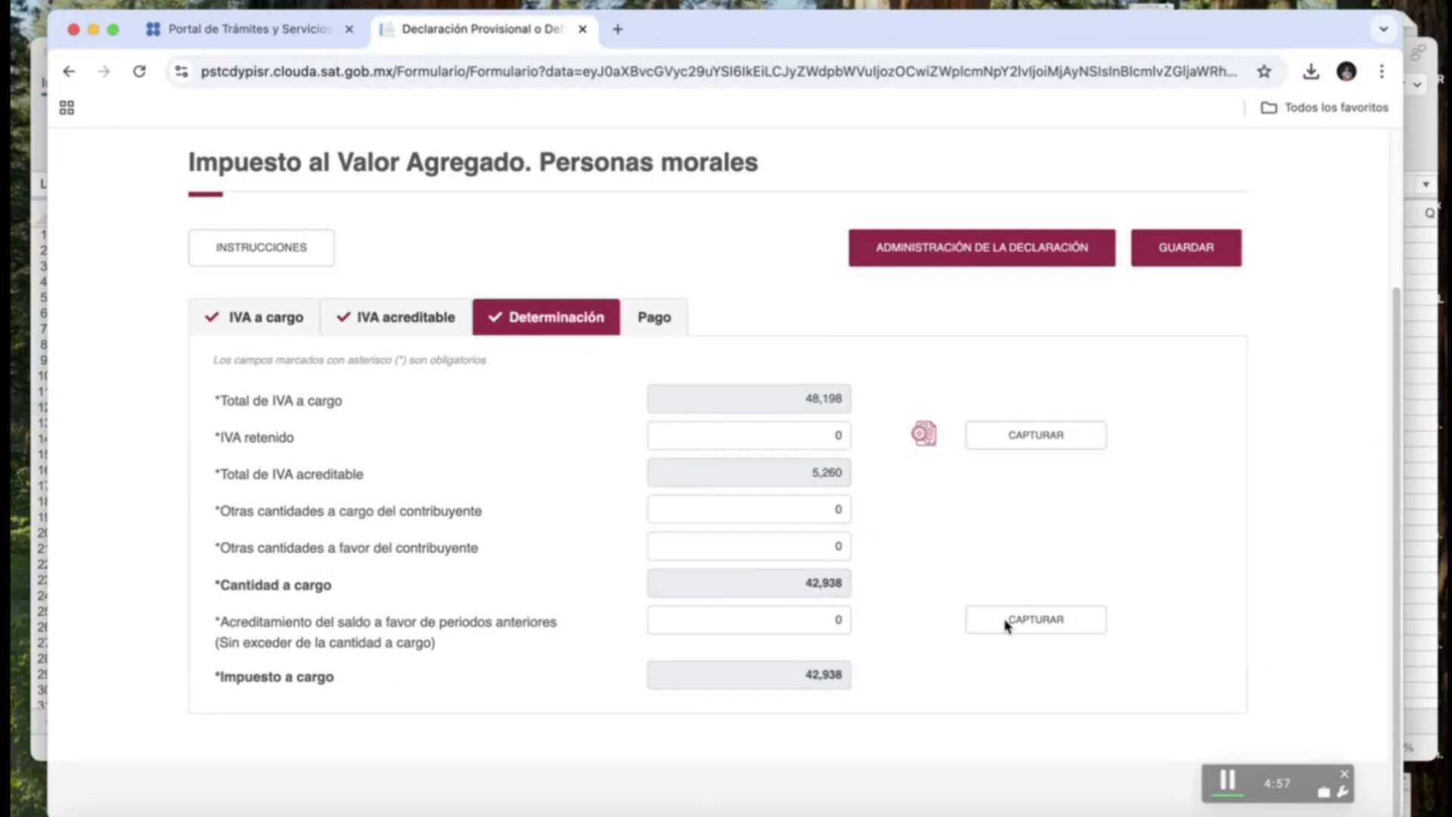
left_click(836, 620)
type("42938")
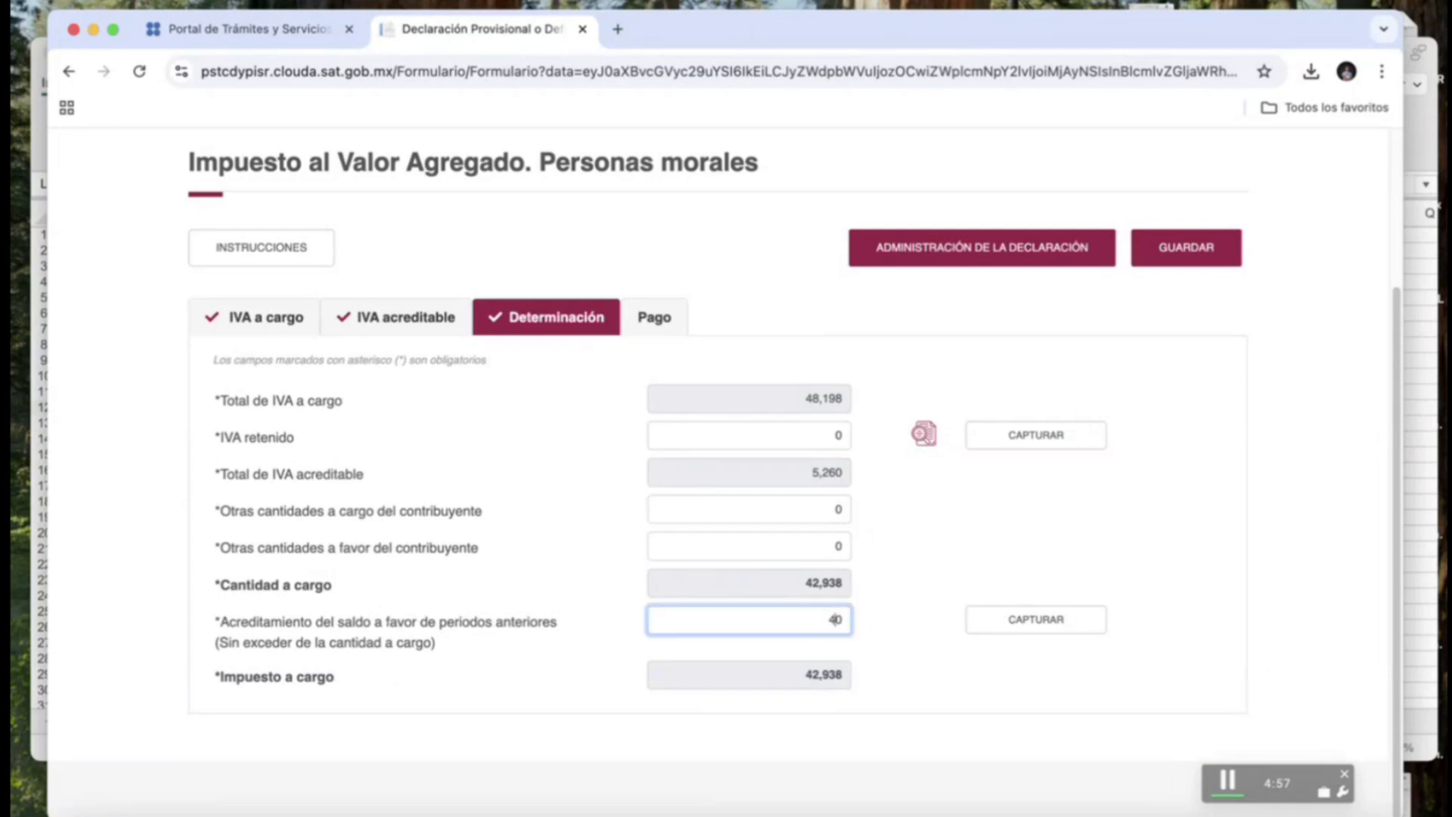
left_click(978, 605)
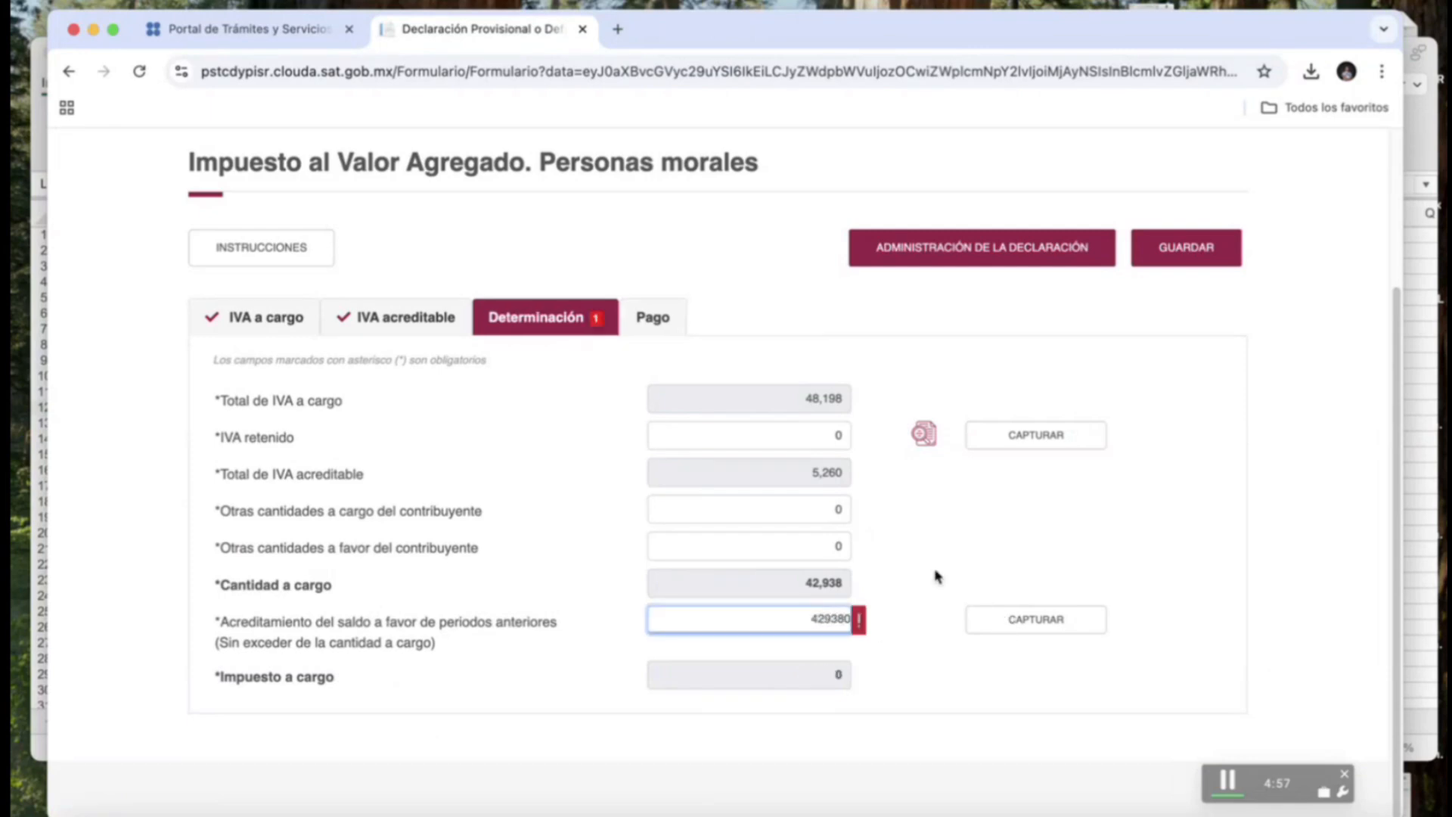
left_click(983, 627)
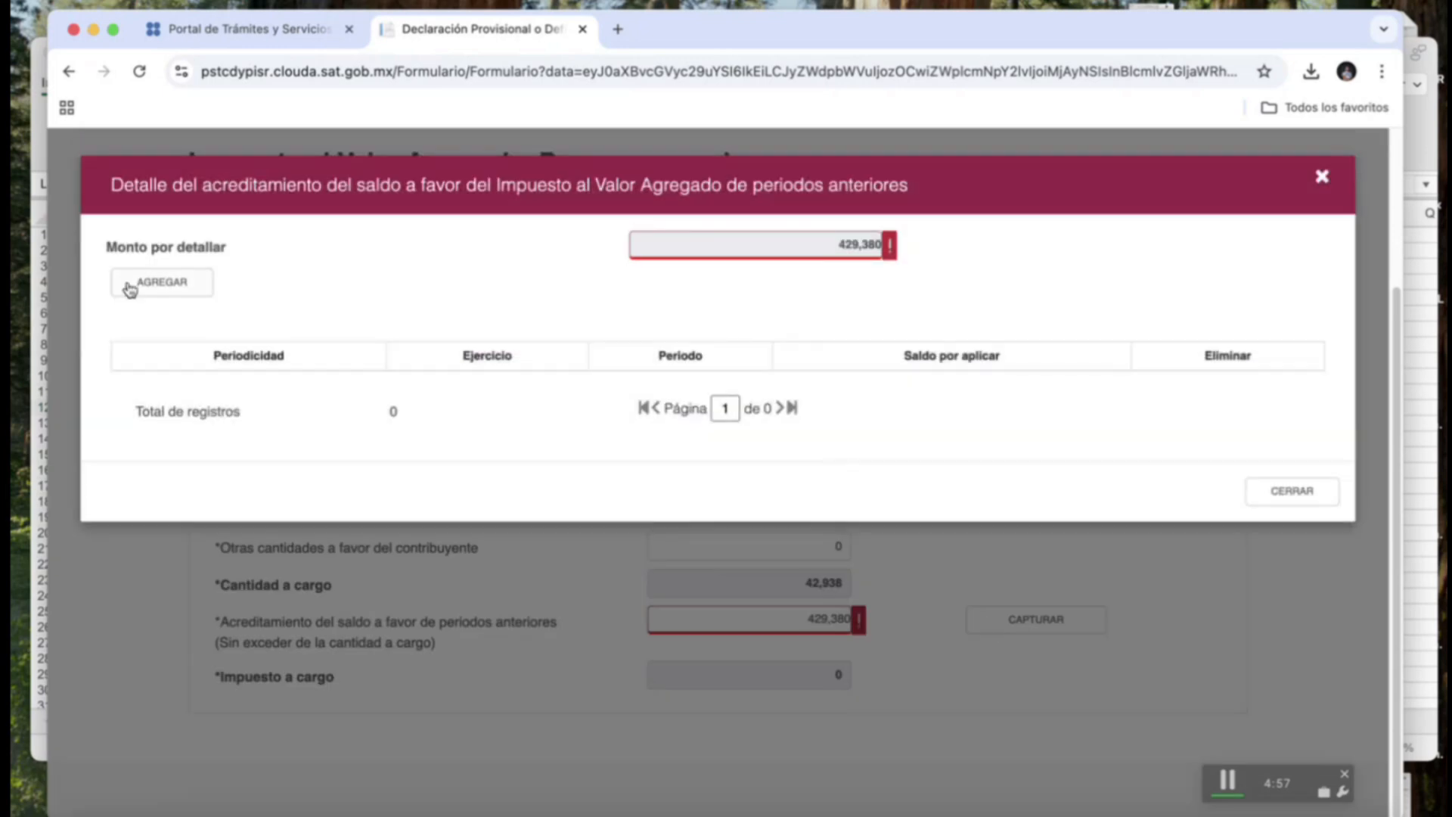
Add a credit detail row: 1-Mensual, 2024, Noviembre, 42,938 to apply, Normal return.
left_click(163, 288)
left_click(774, 331)
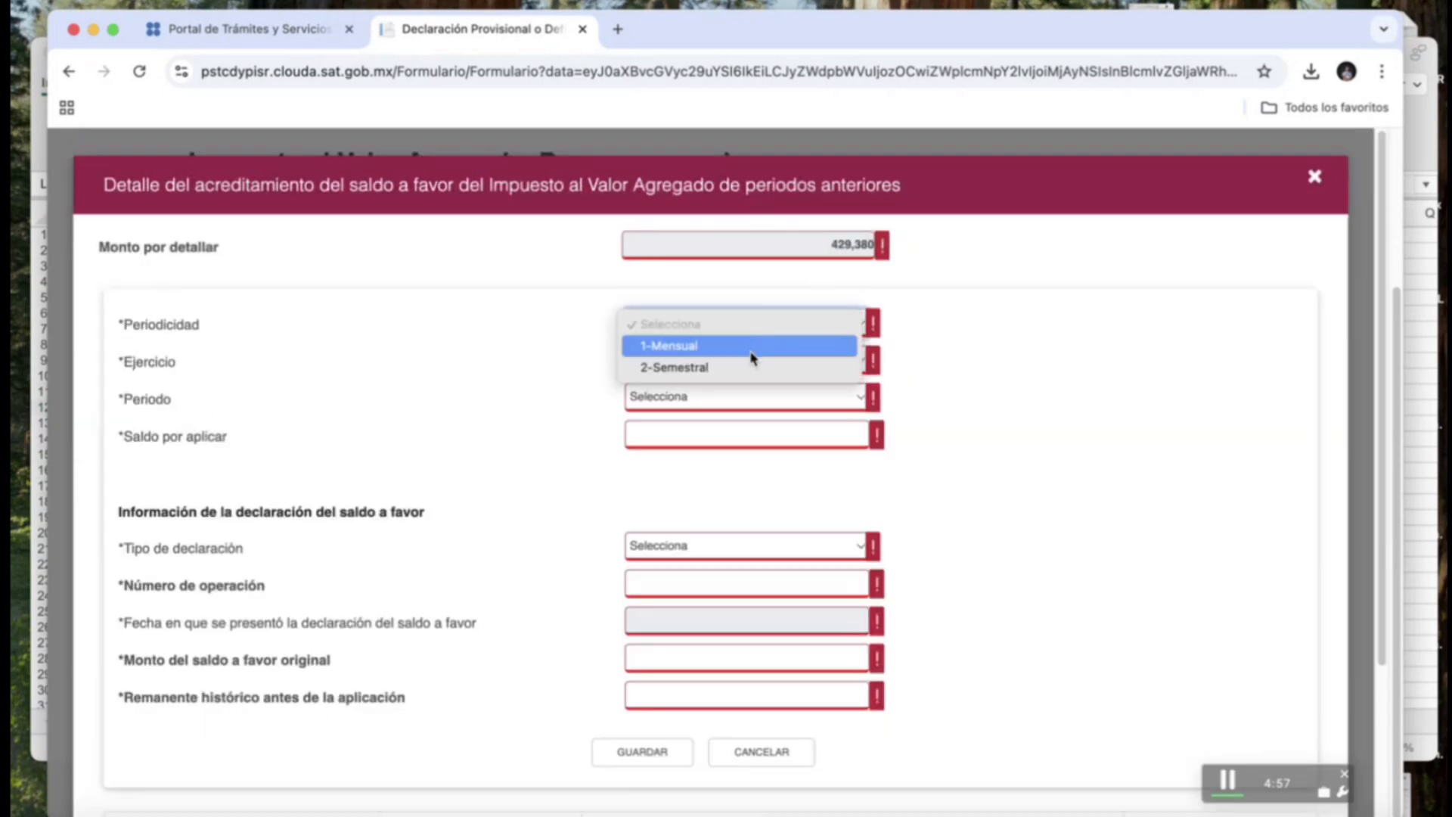
left_click(751, 347)
left_click(751, 361)
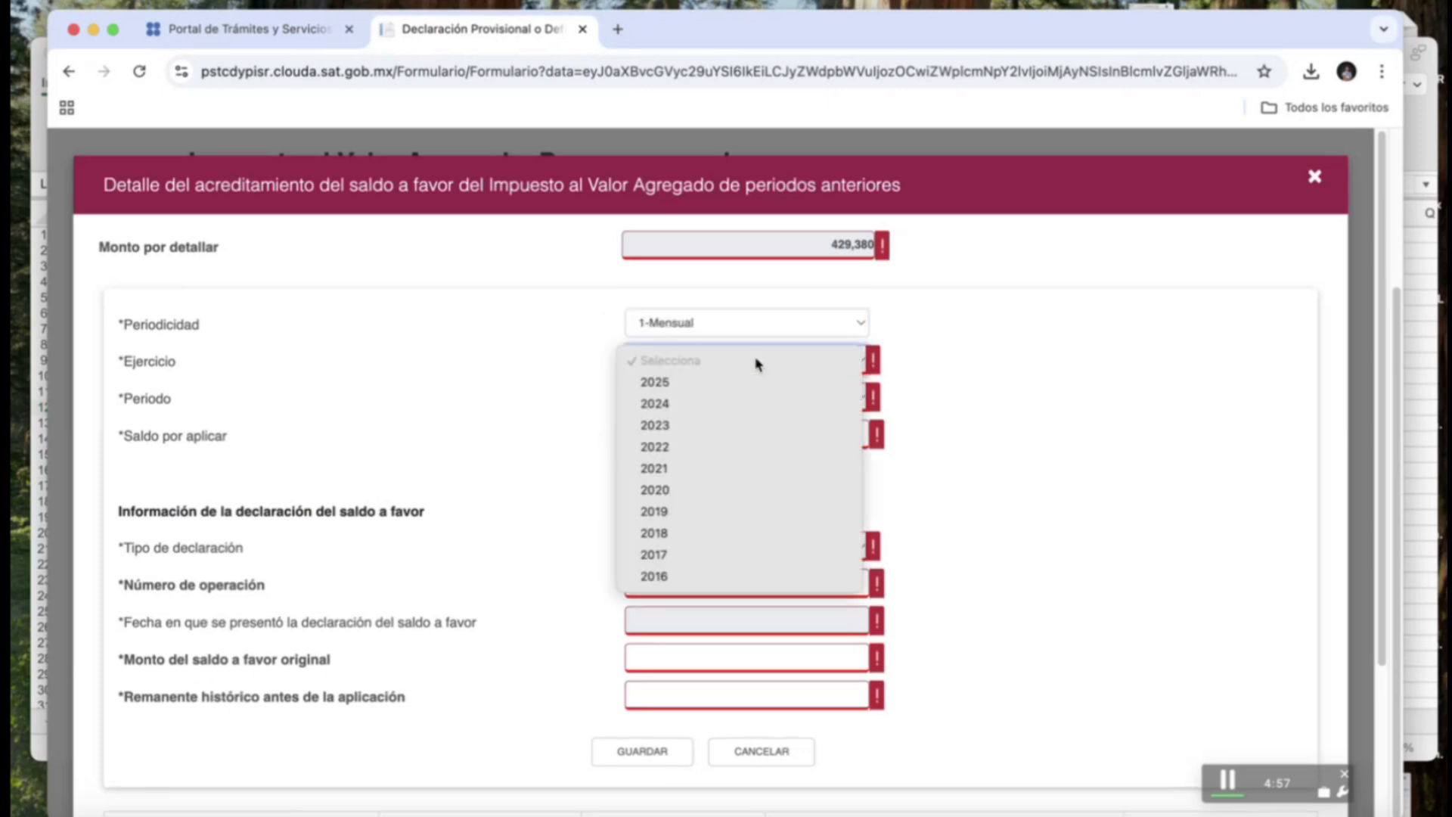
left_click(732, 403)
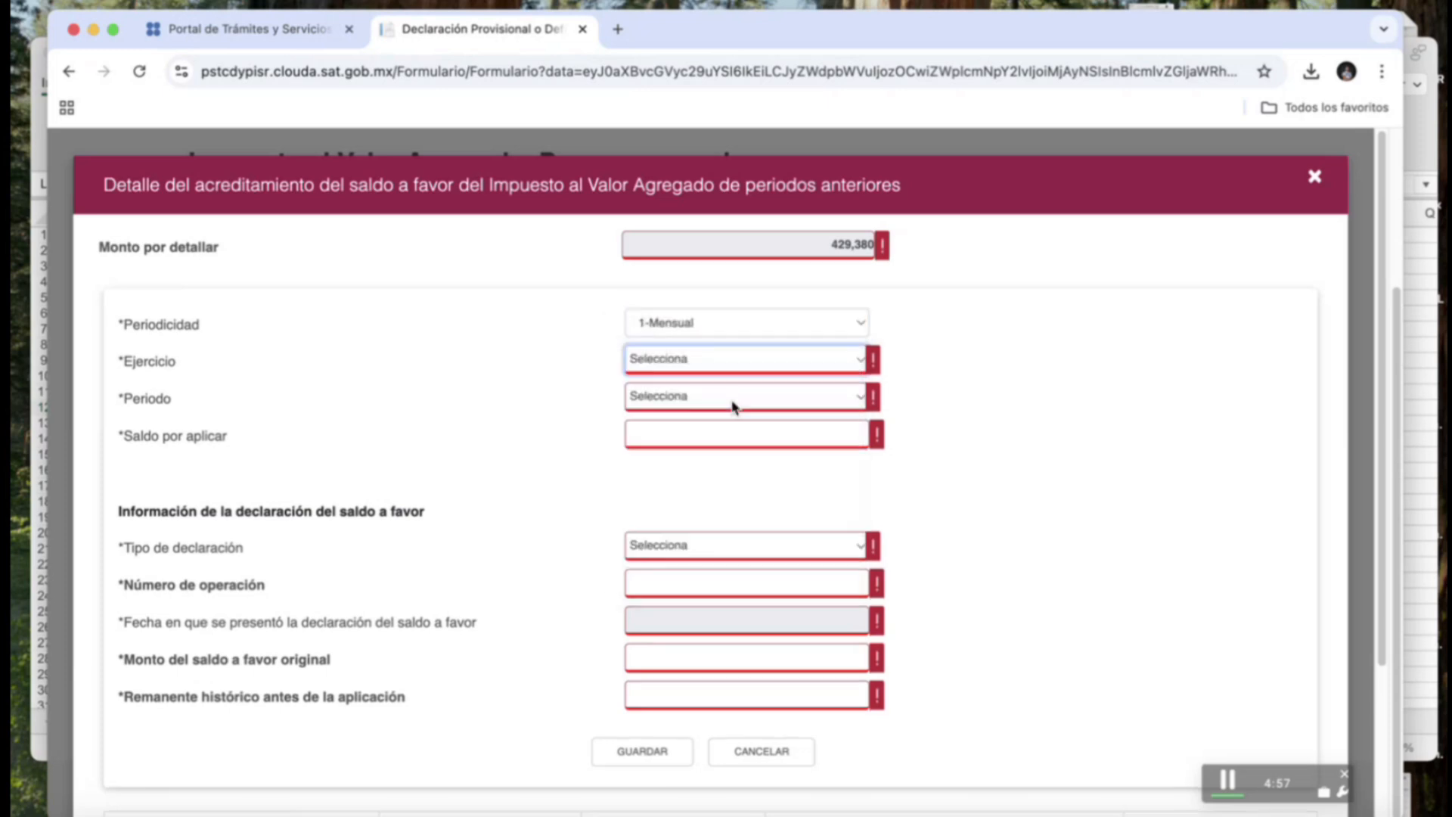
left_click(732, 398)
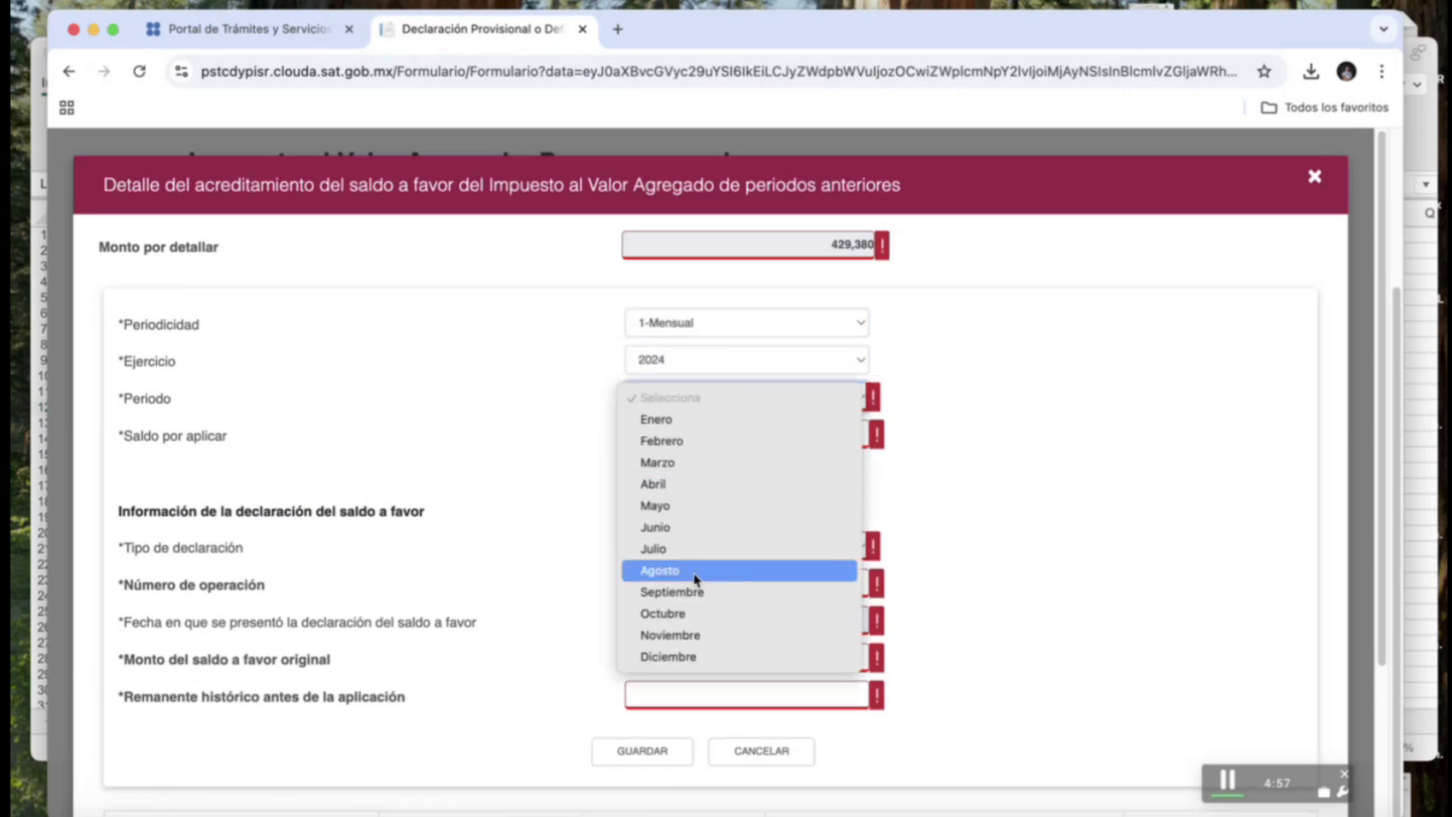
left_click(702, 642)
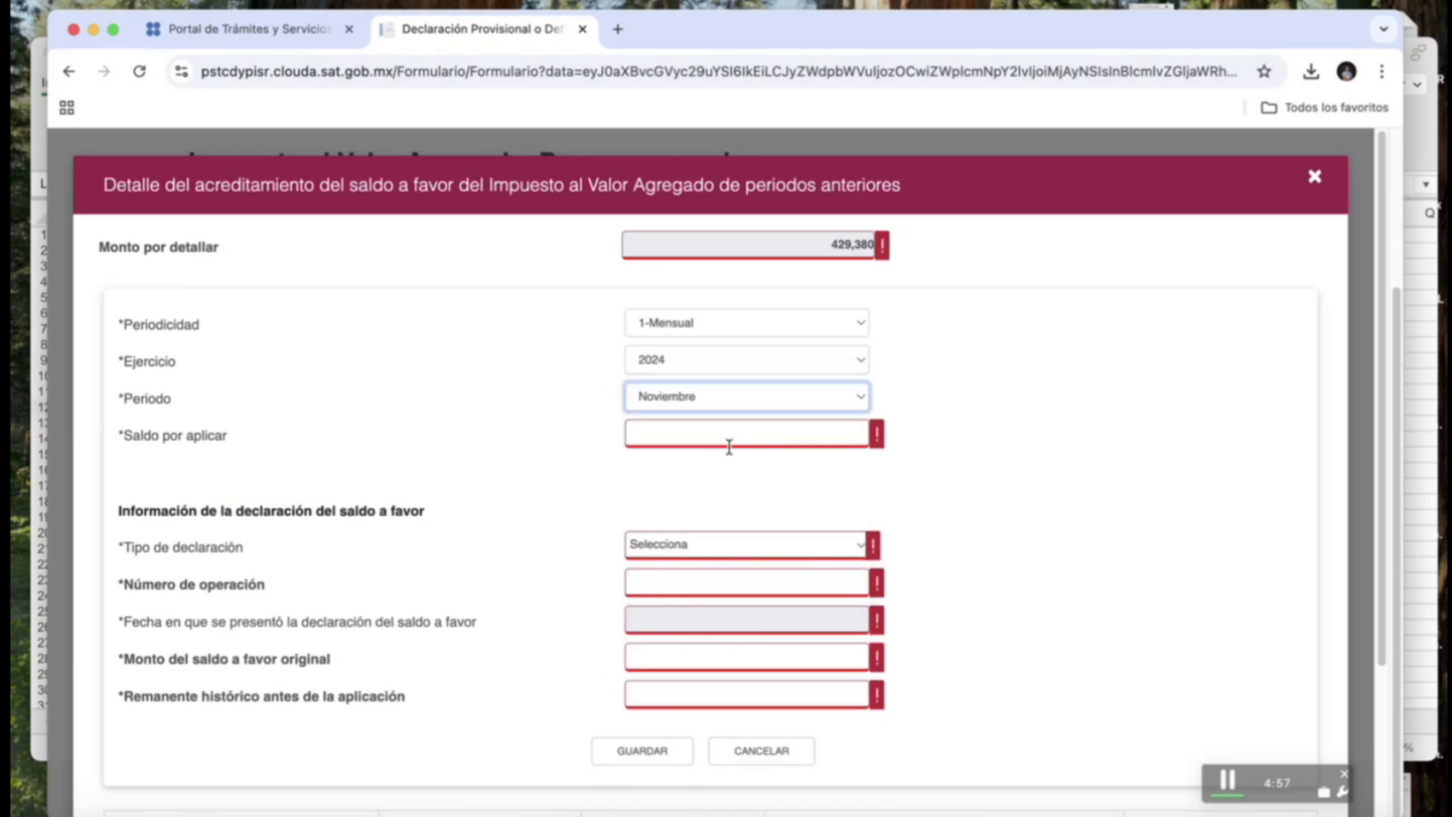
left_click(732, 440)
type("4")
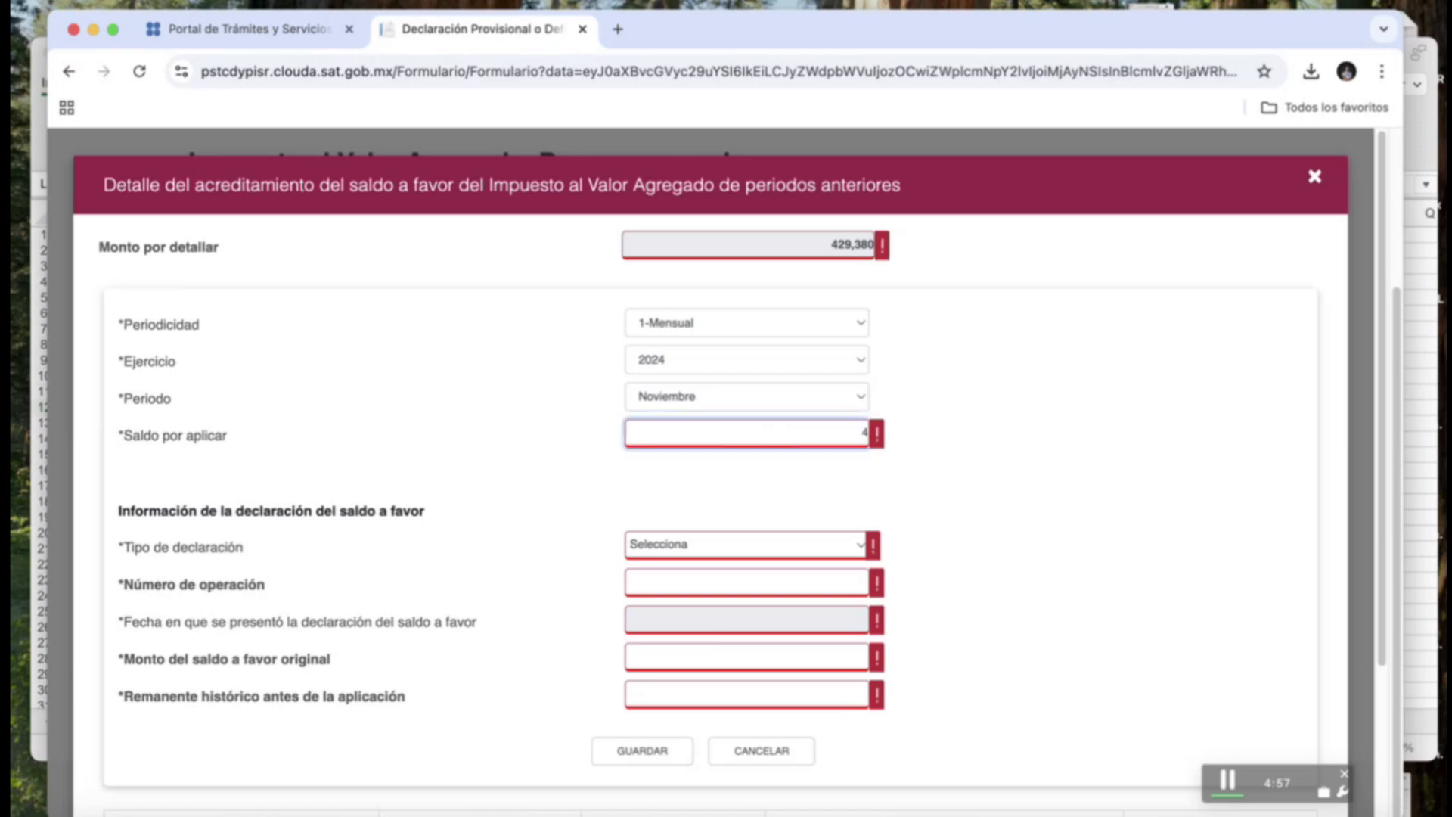
type("2,")
type("938")
left_click(915, 490)
left_click(837, 546)
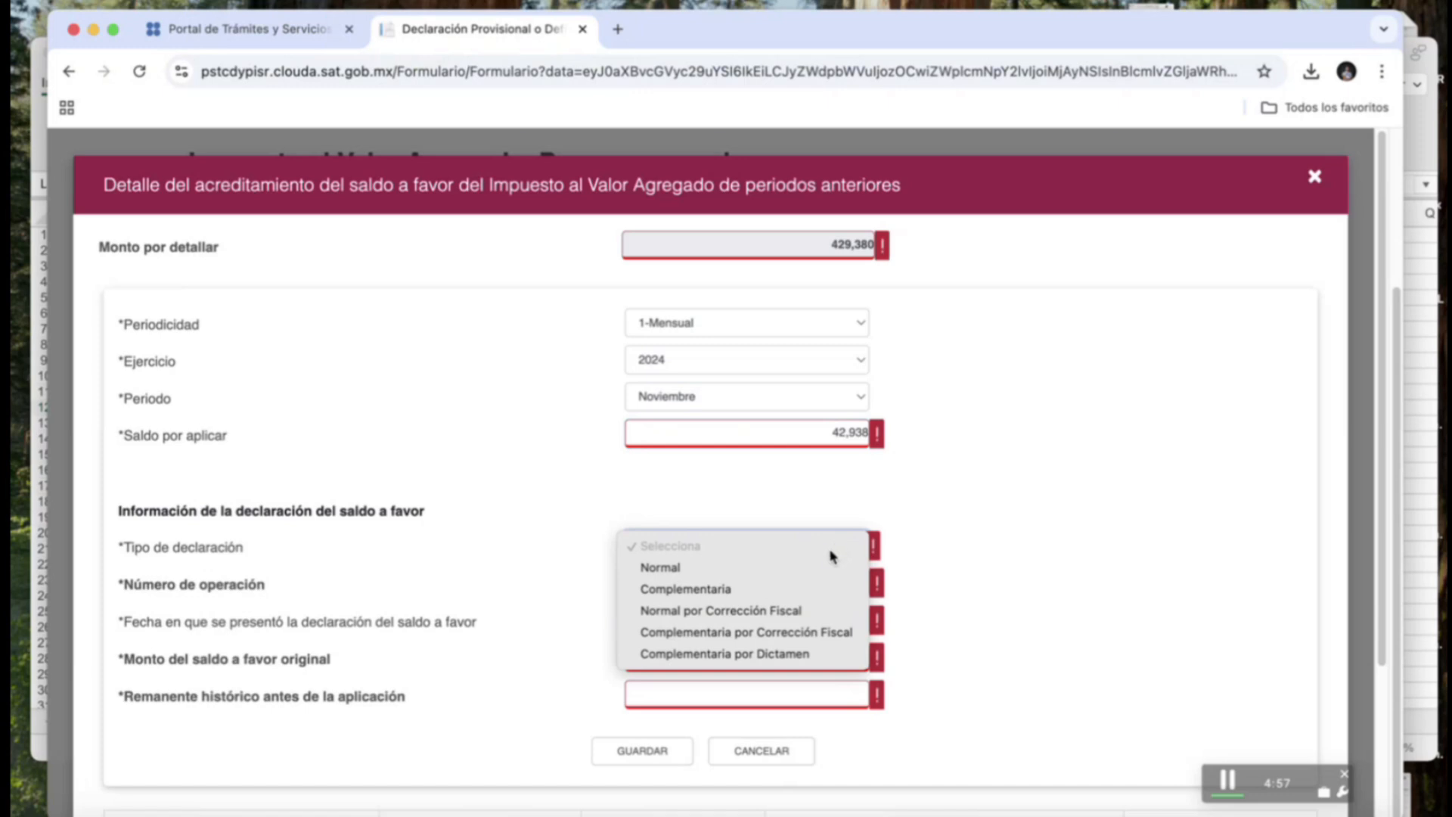
left_click(690, 567)
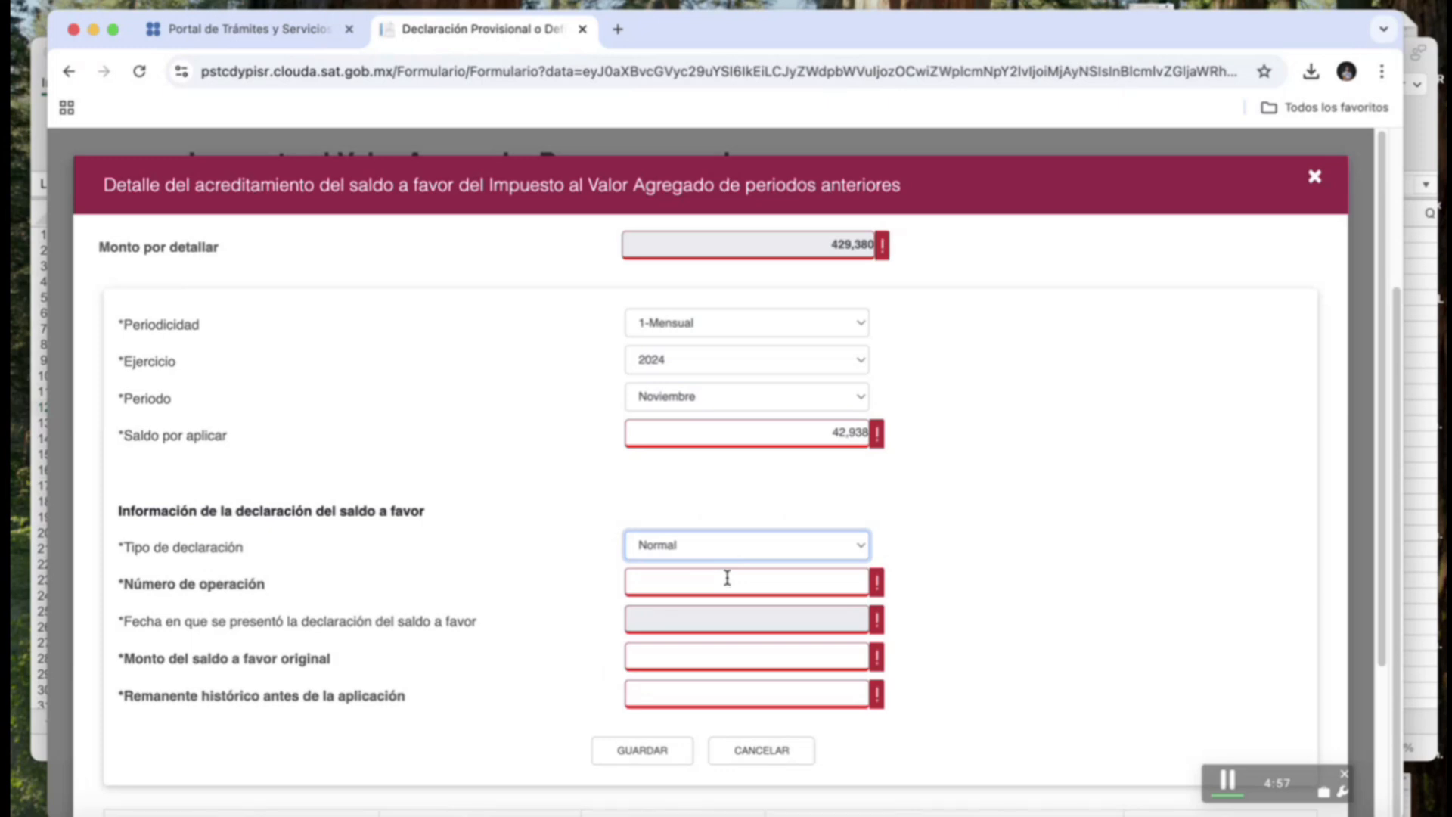
Enter the original return's operation number and set the filing date to 17/12/2024.
left_click(727, 578)
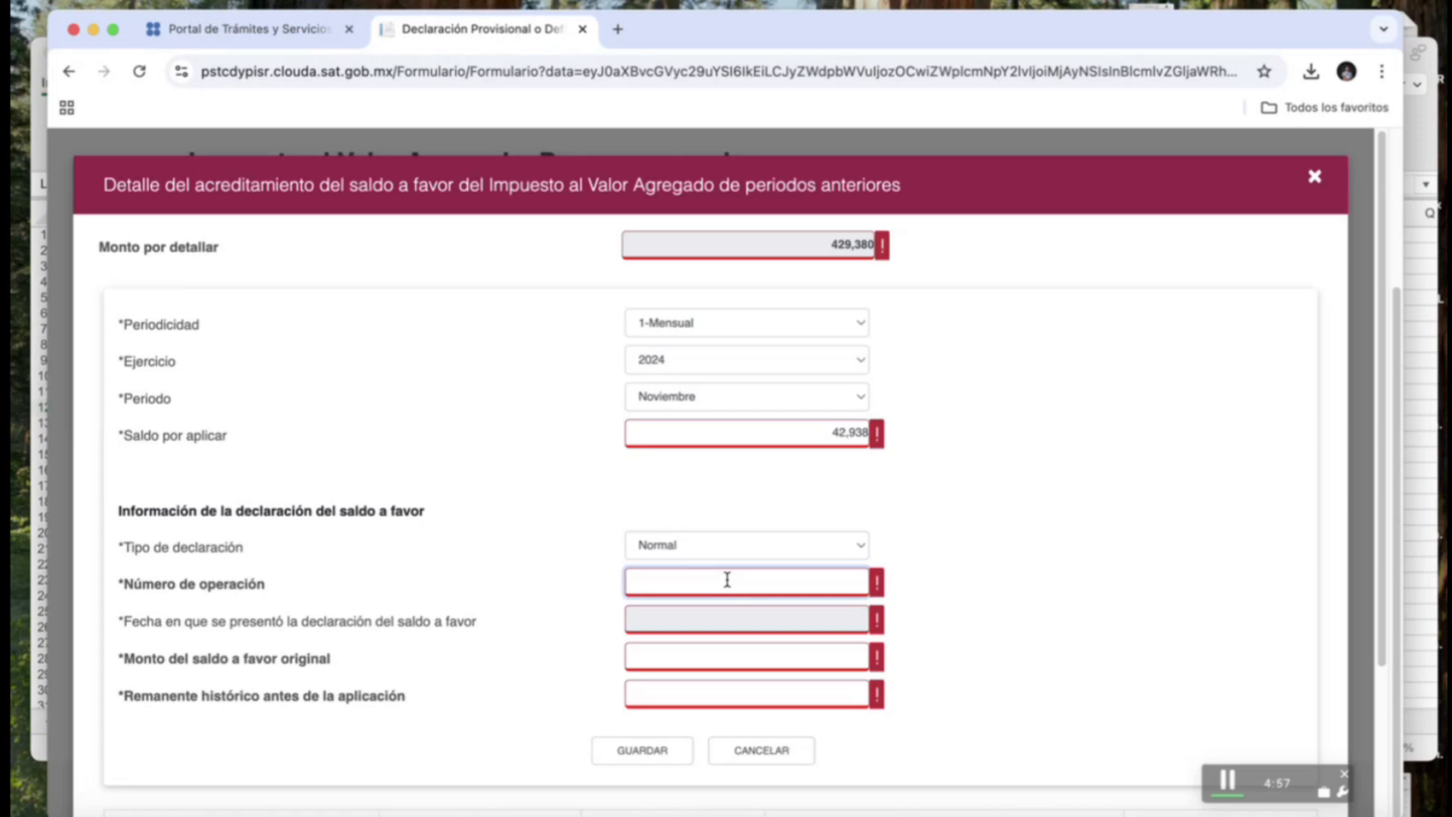
left_click(778, 629)
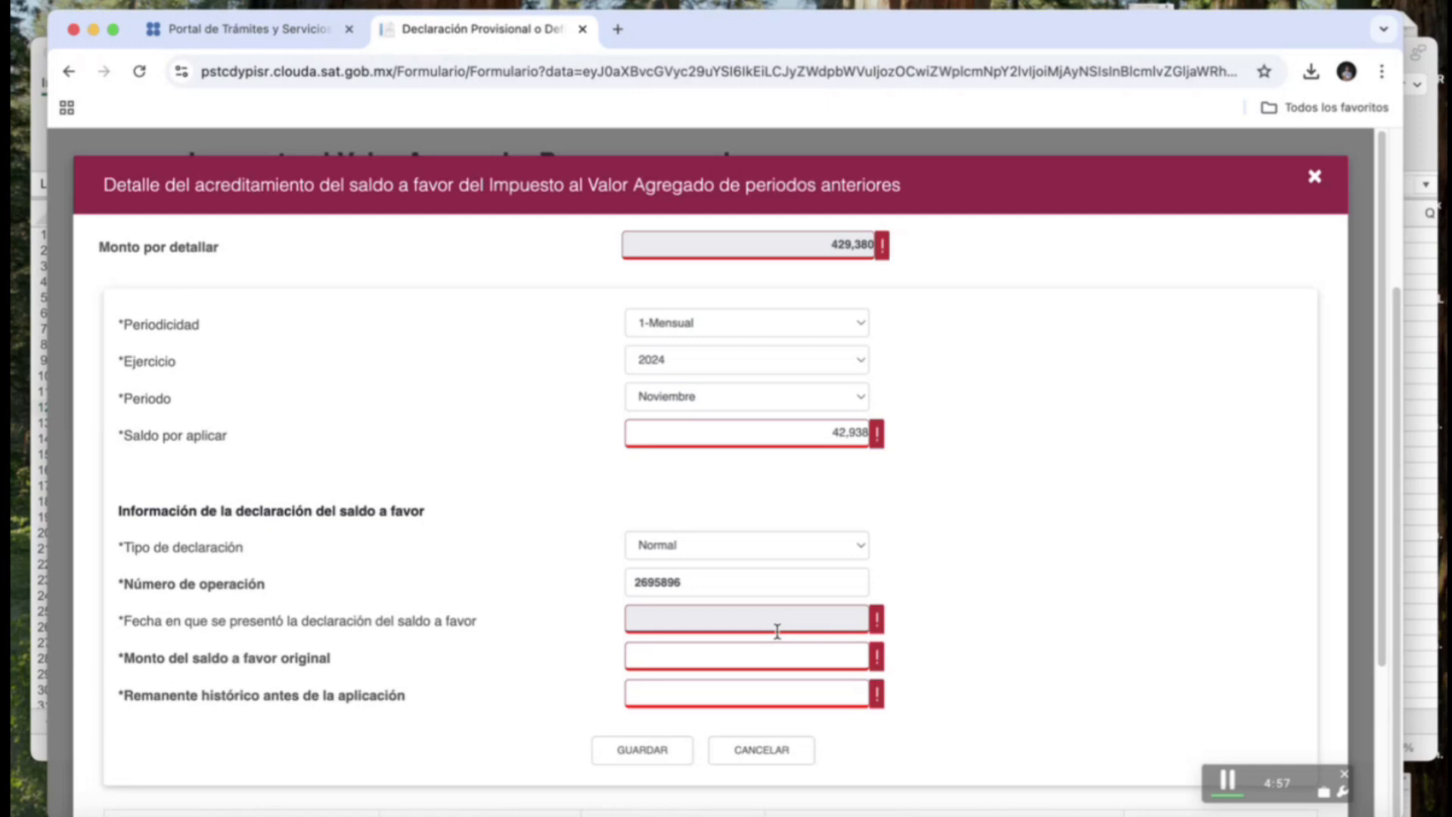
left_click(810, 613)
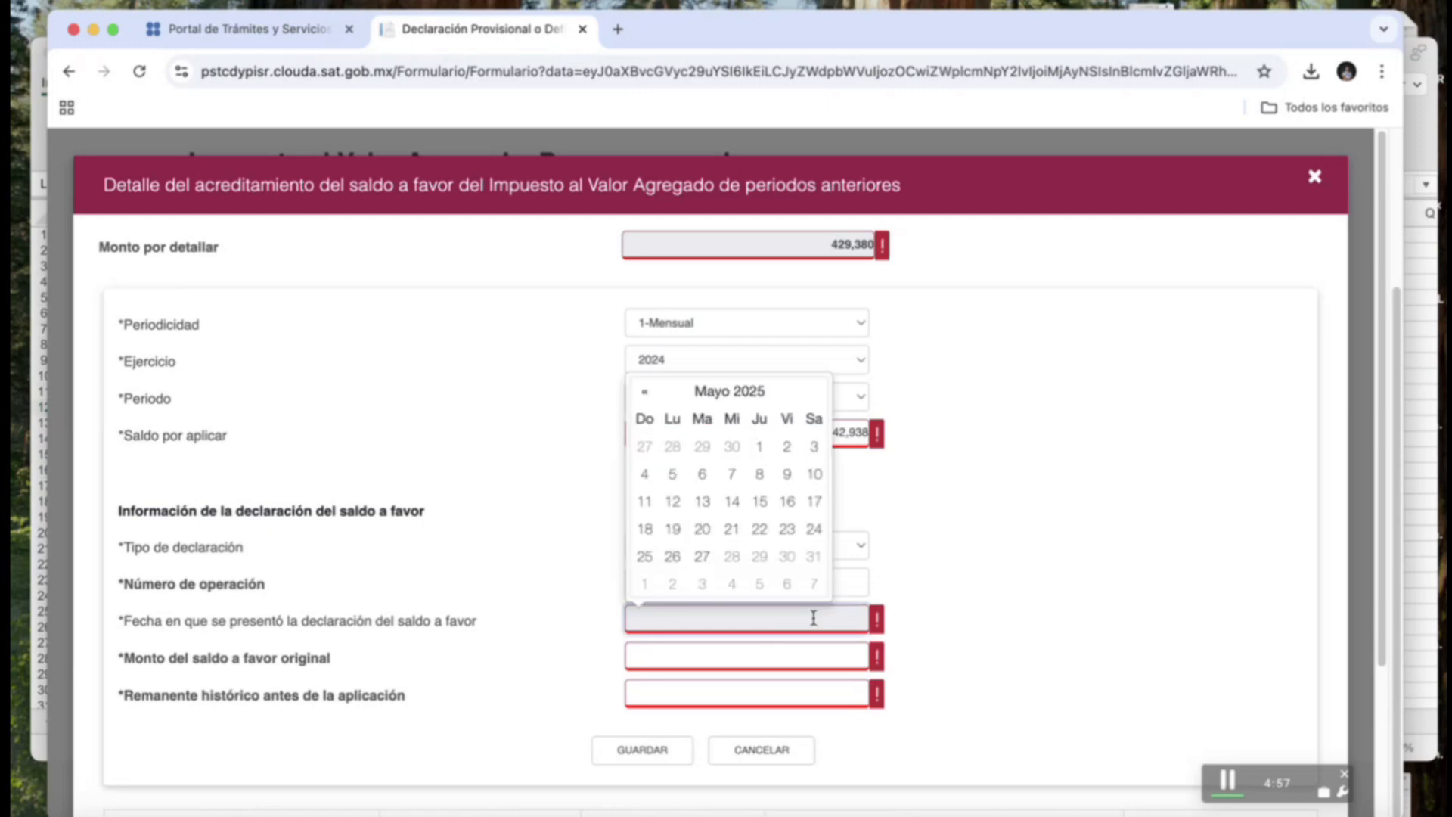
left_click(649, 394)
left_click(649, 395)
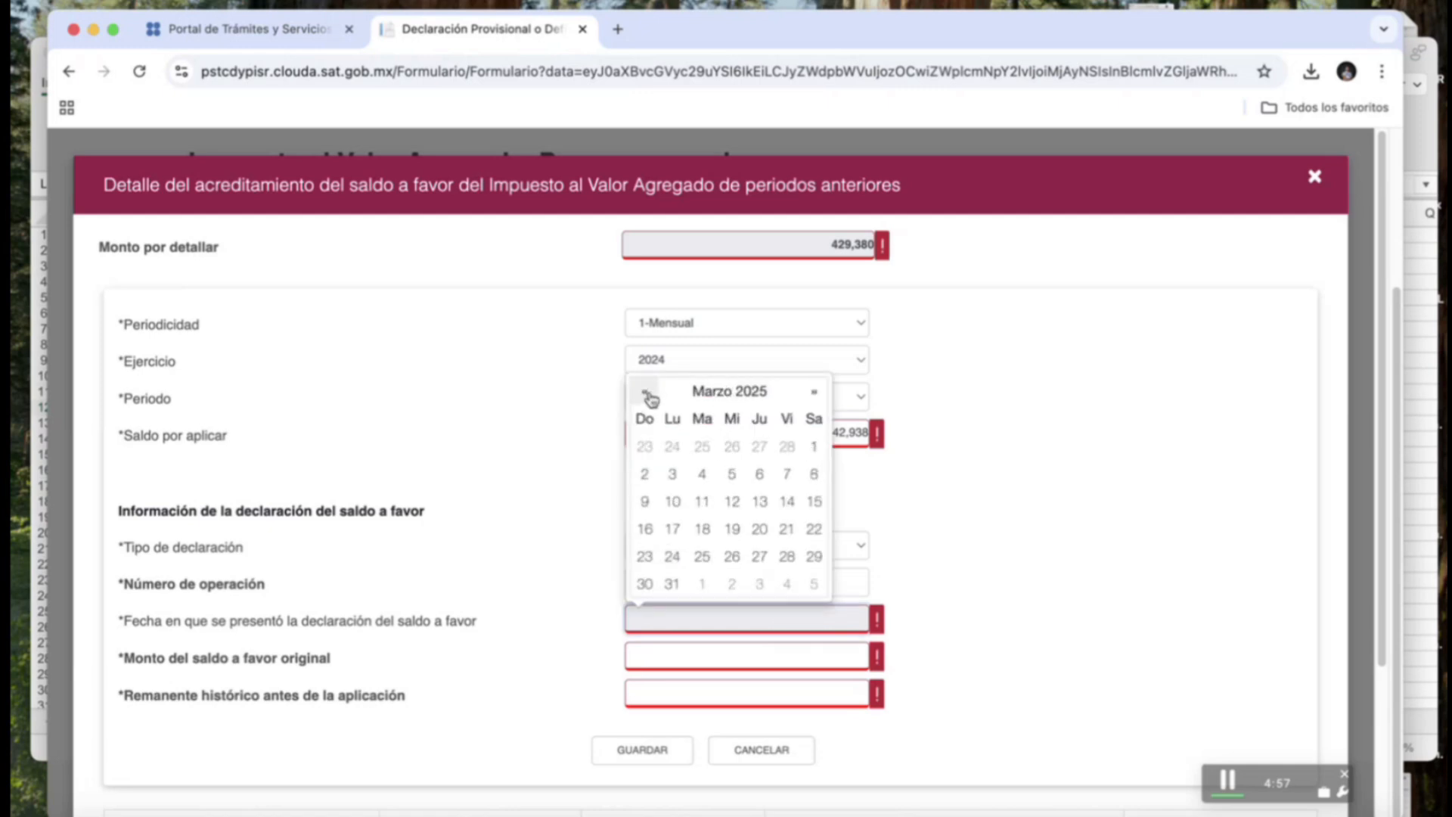
left_click(649, 395)
left_click(649, 395)
left_click(649, 394)
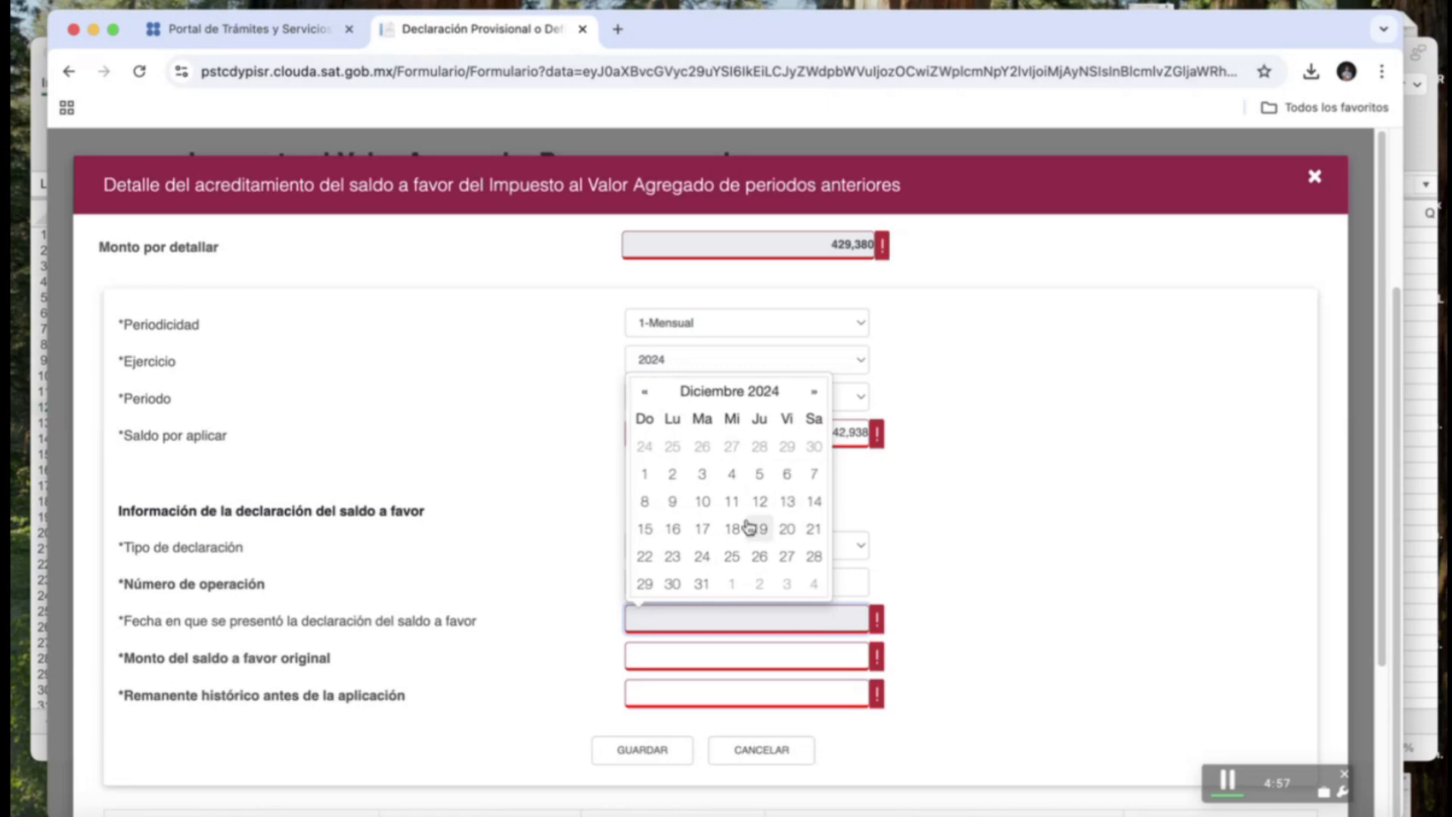
left_click(710, 532)
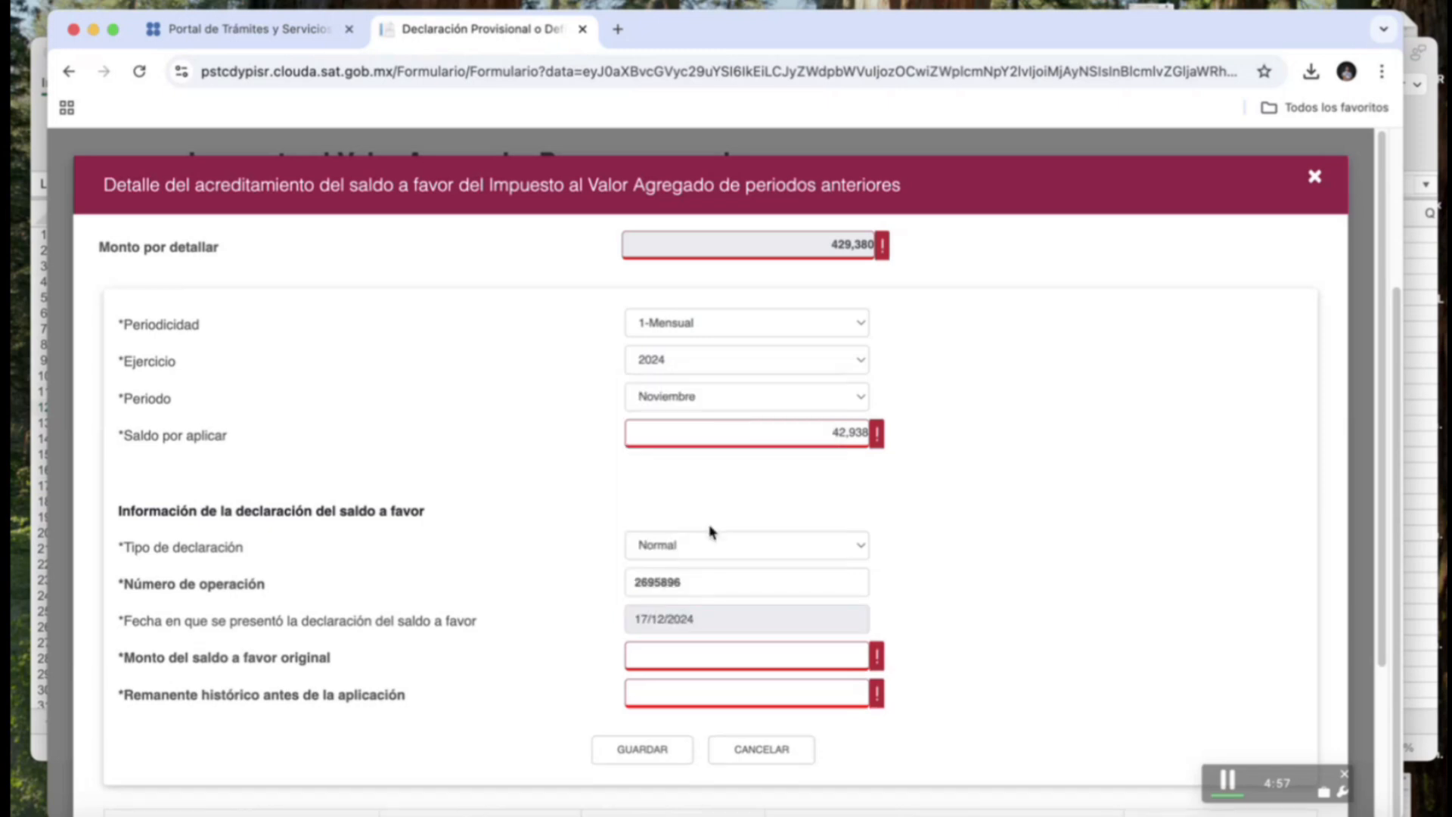
Enter original balance 104,000 and remainder 104,500, save the detail, and set the credit to 42,938.
left_click(708, 653)
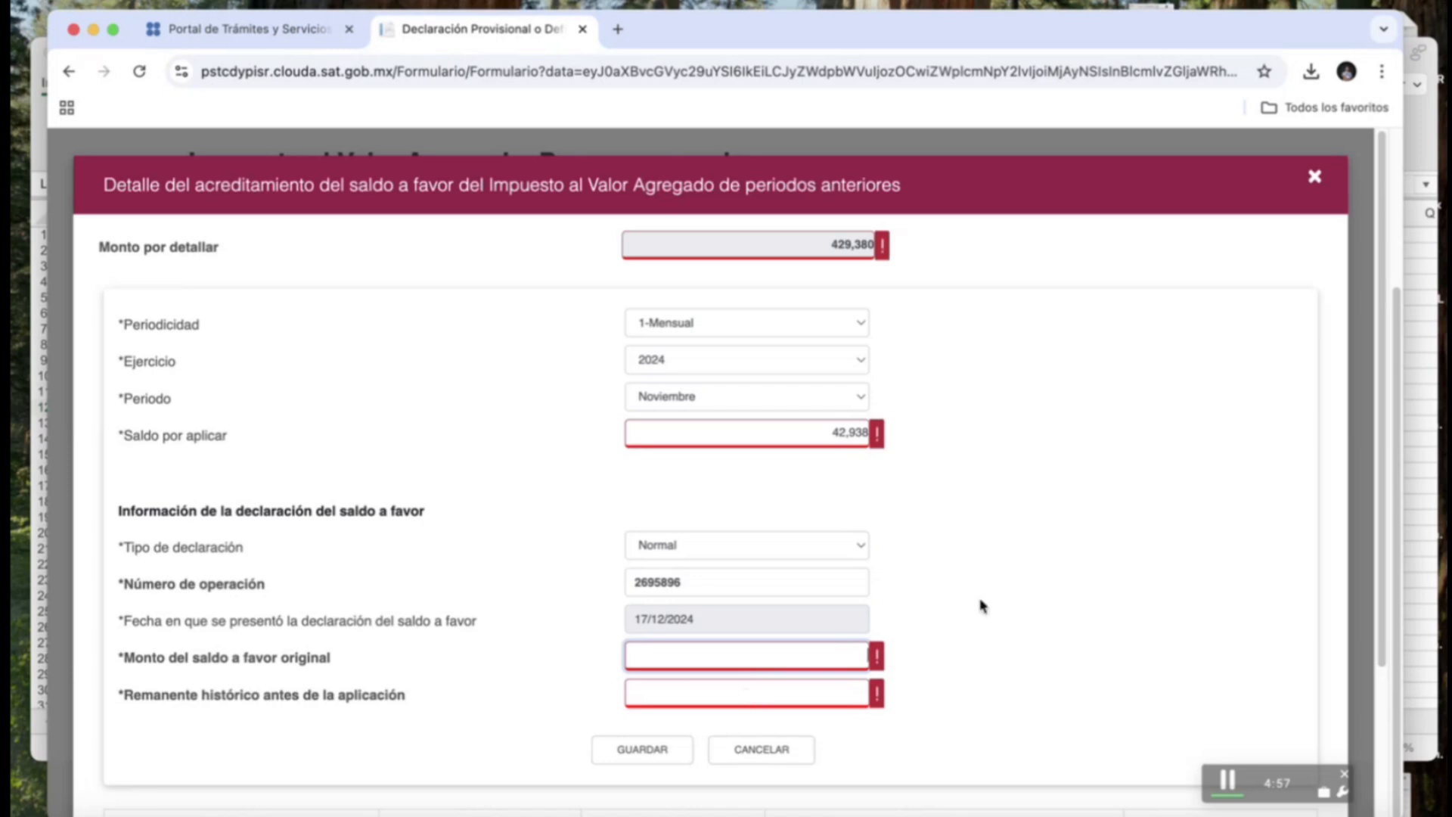
type("104000")
left_click(847, 689)
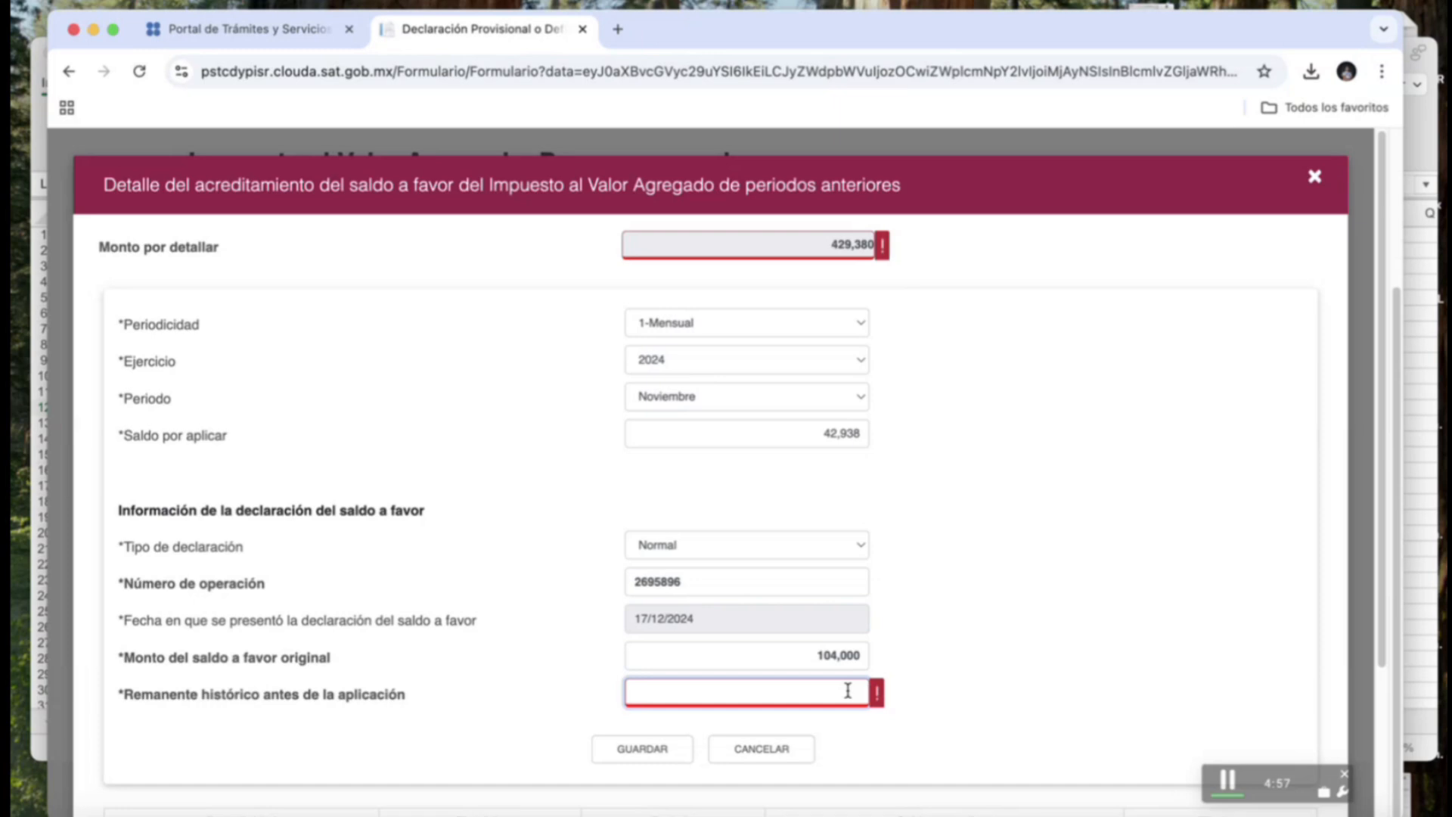
type("104500")
left_click(566, 716)
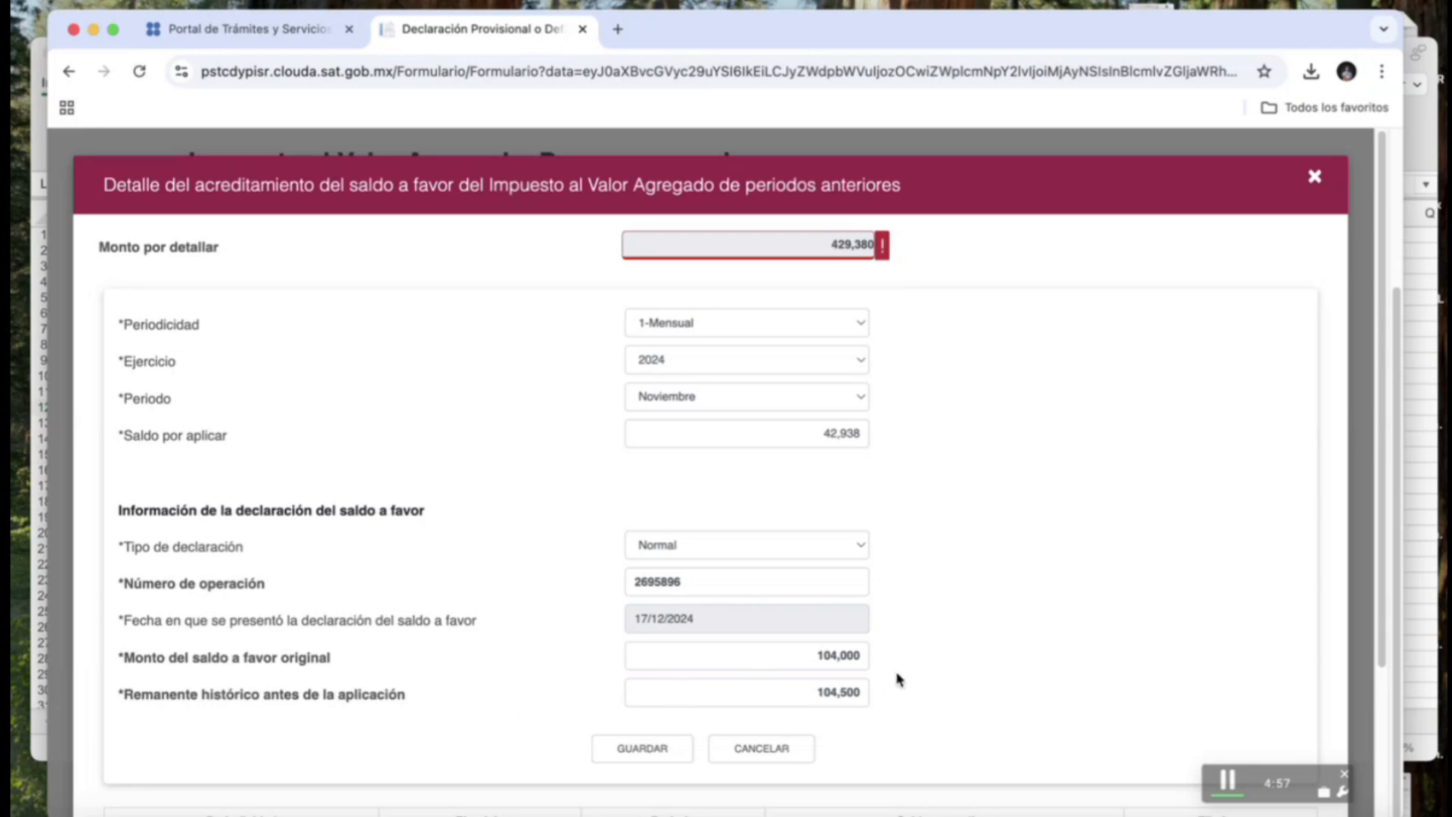
left_click(658, 752)
left_click(1305, 533)
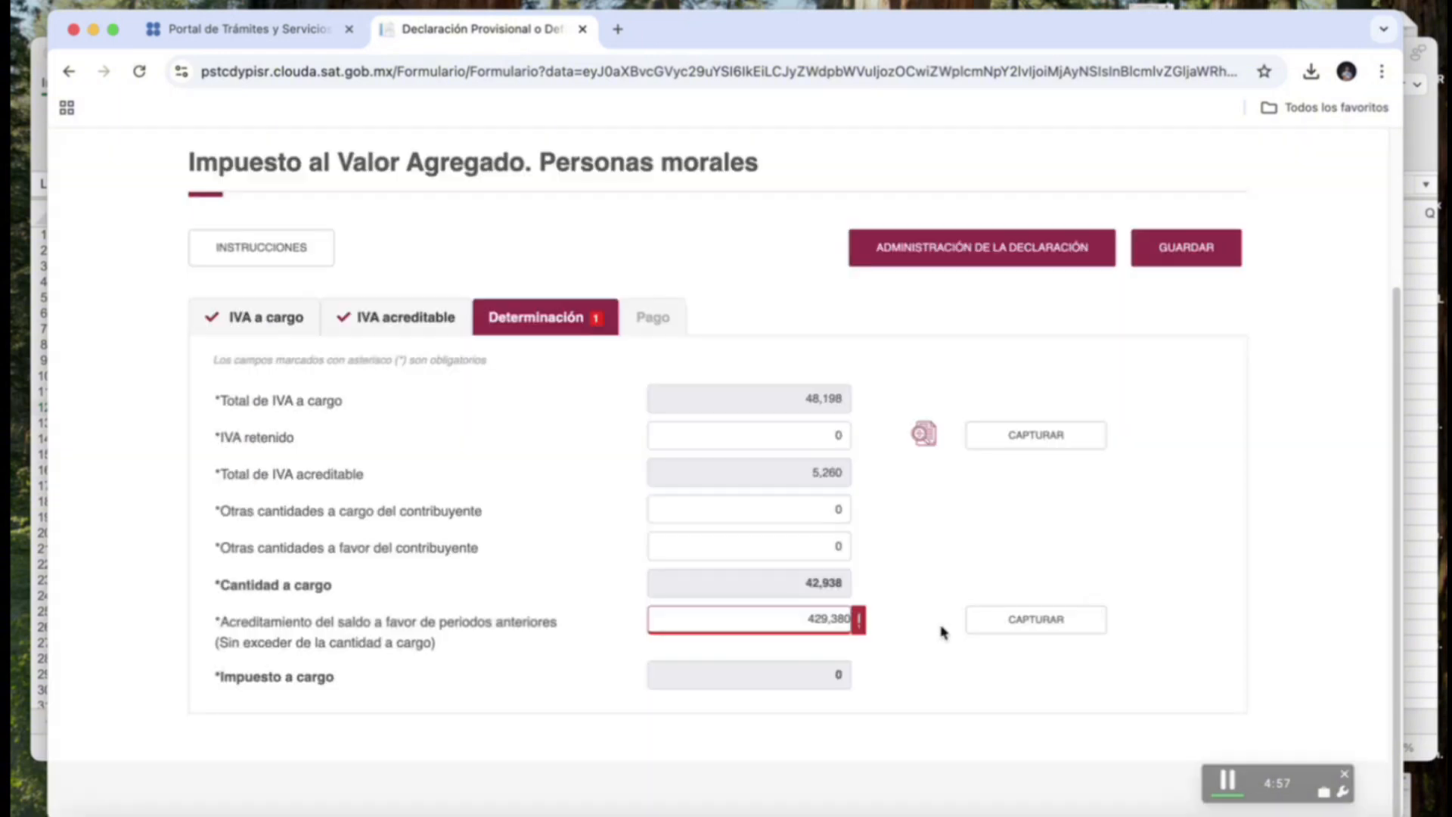
type("42938")
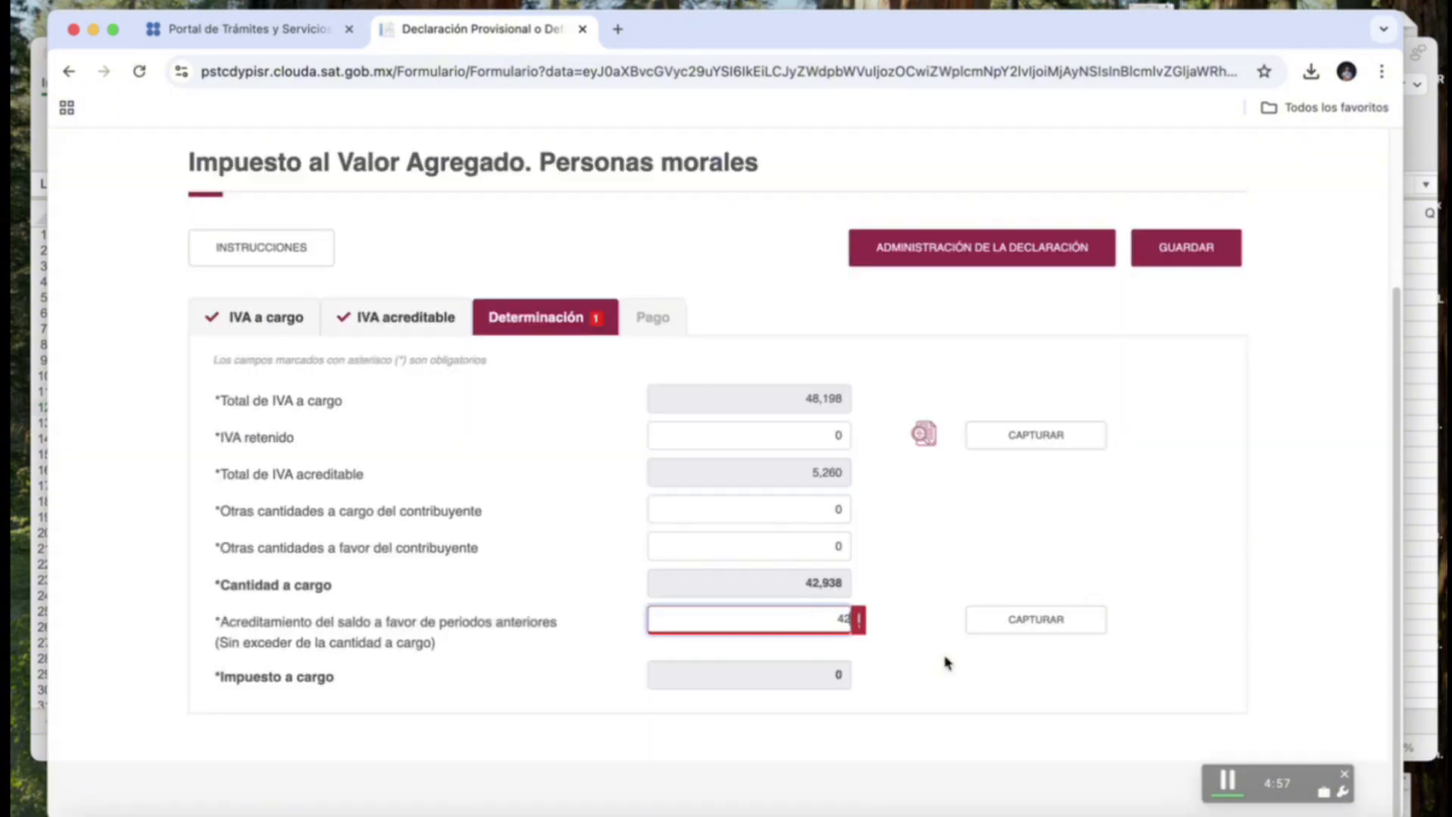
left_click(930, 603)
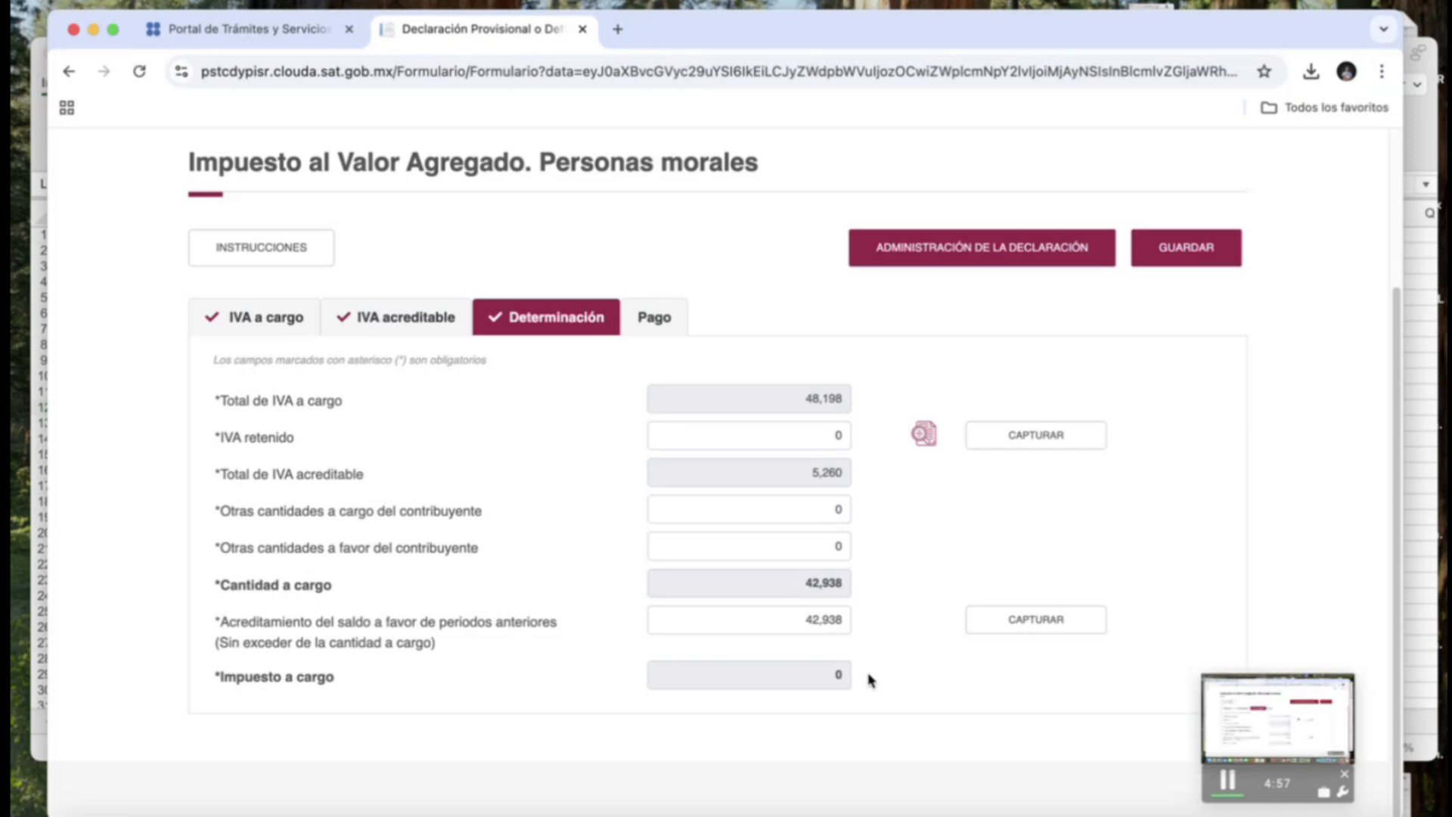
Review the list of previously paid amounts in the IVA payment section.
left_click(665, 323)
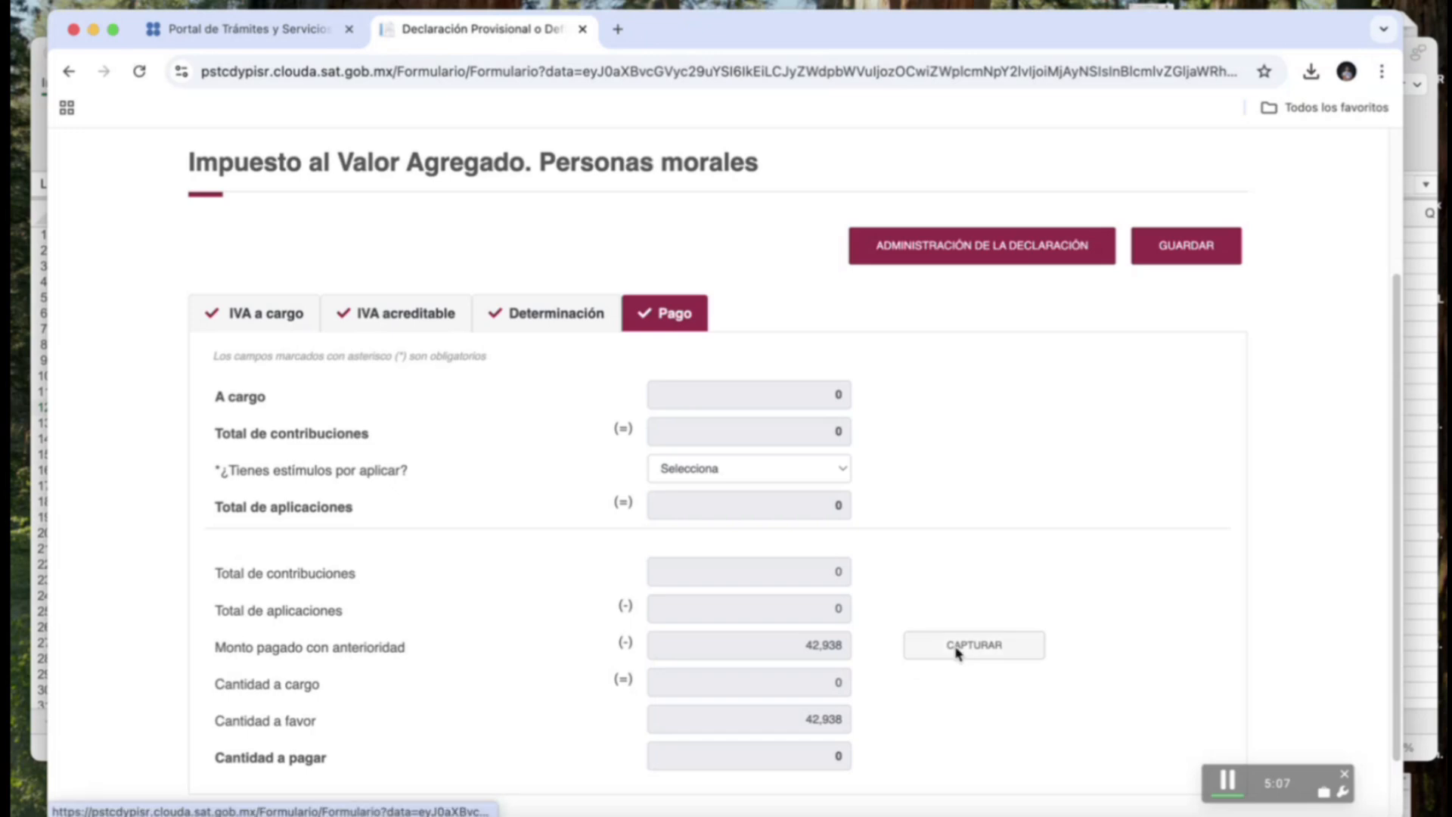
left_click(957, 649)
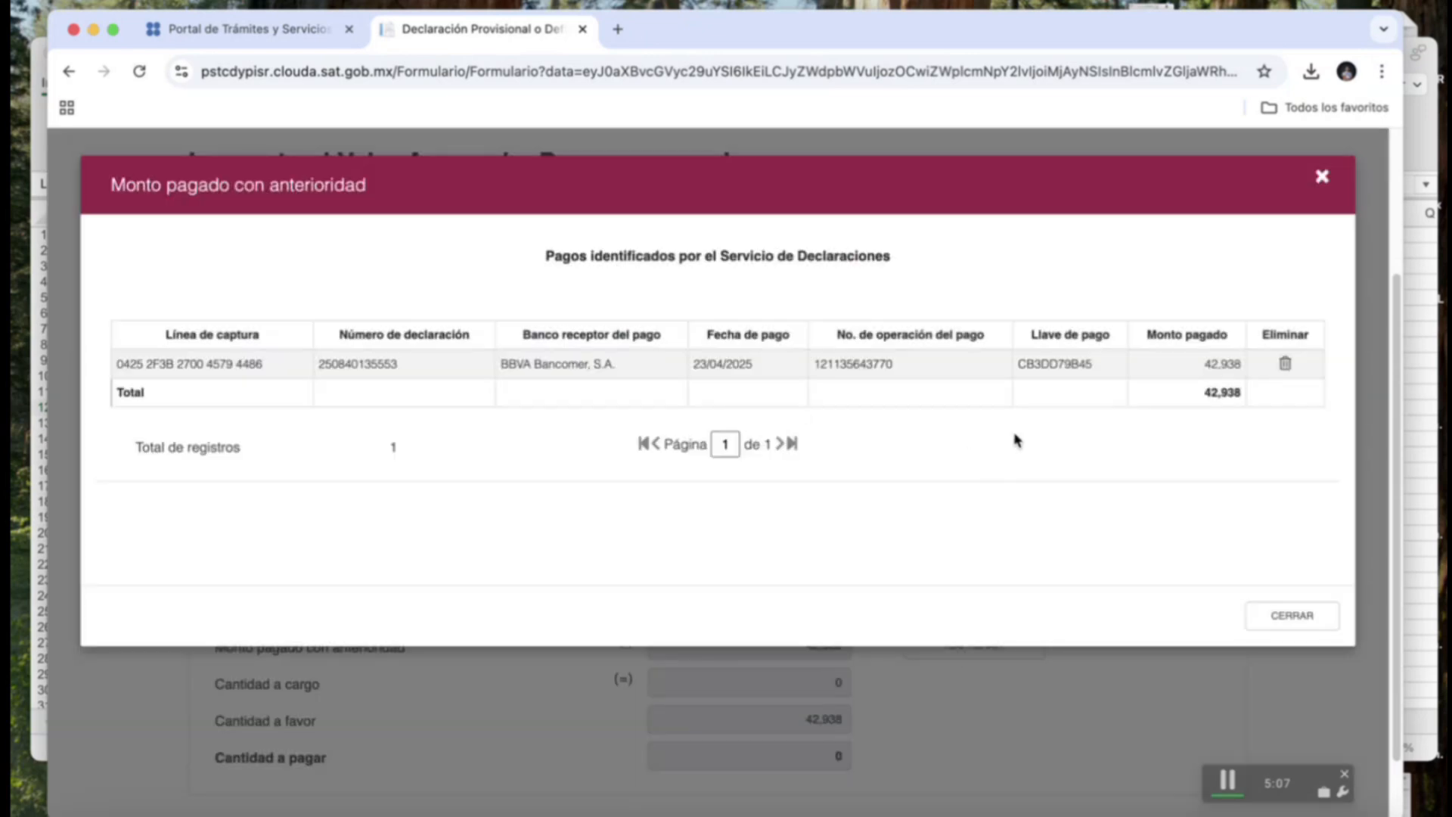
left_click(1291, 616)
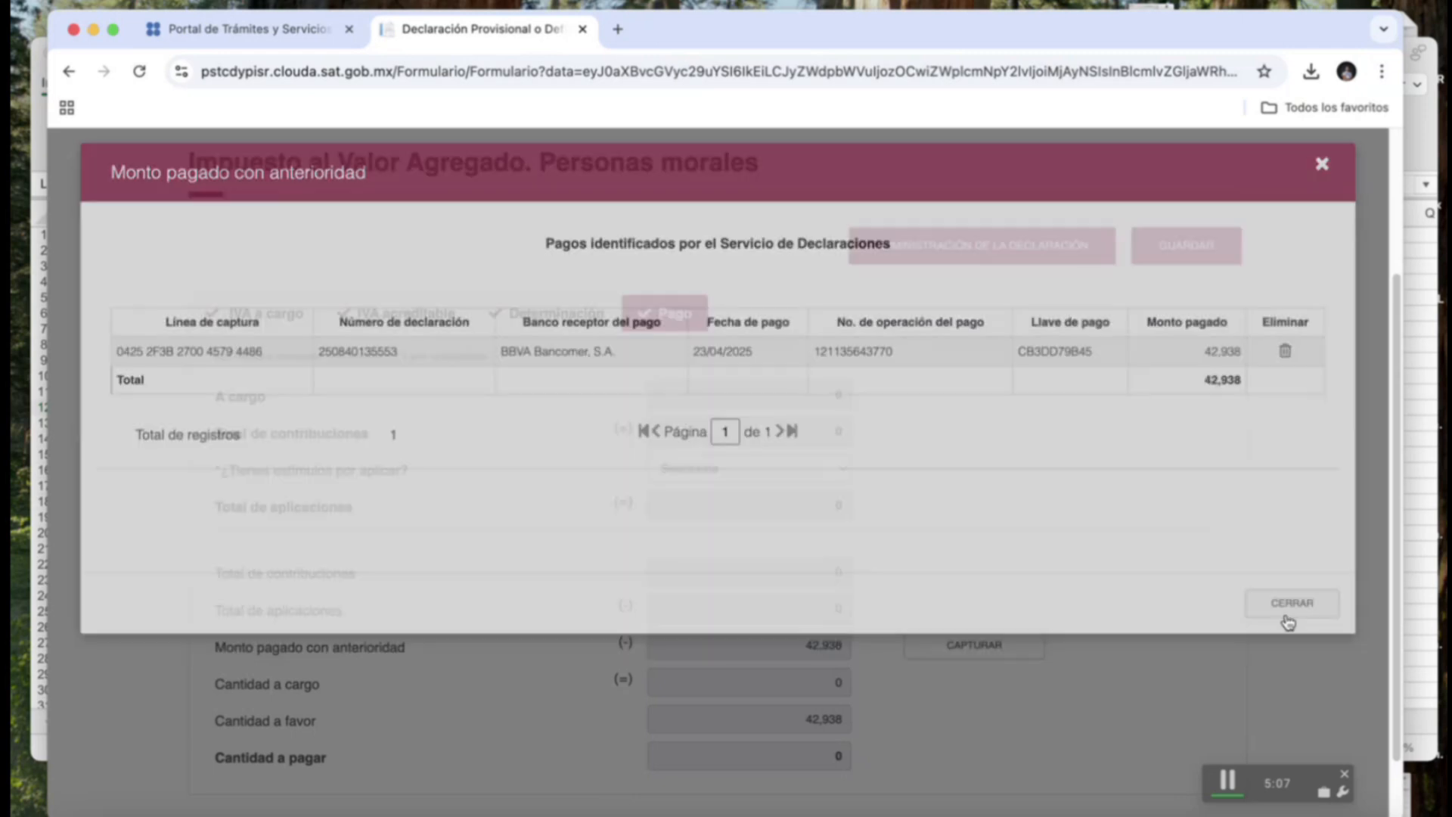
Delete the November 2024 credited balance record and set the credited amount to 0.
left_click(556, 316)
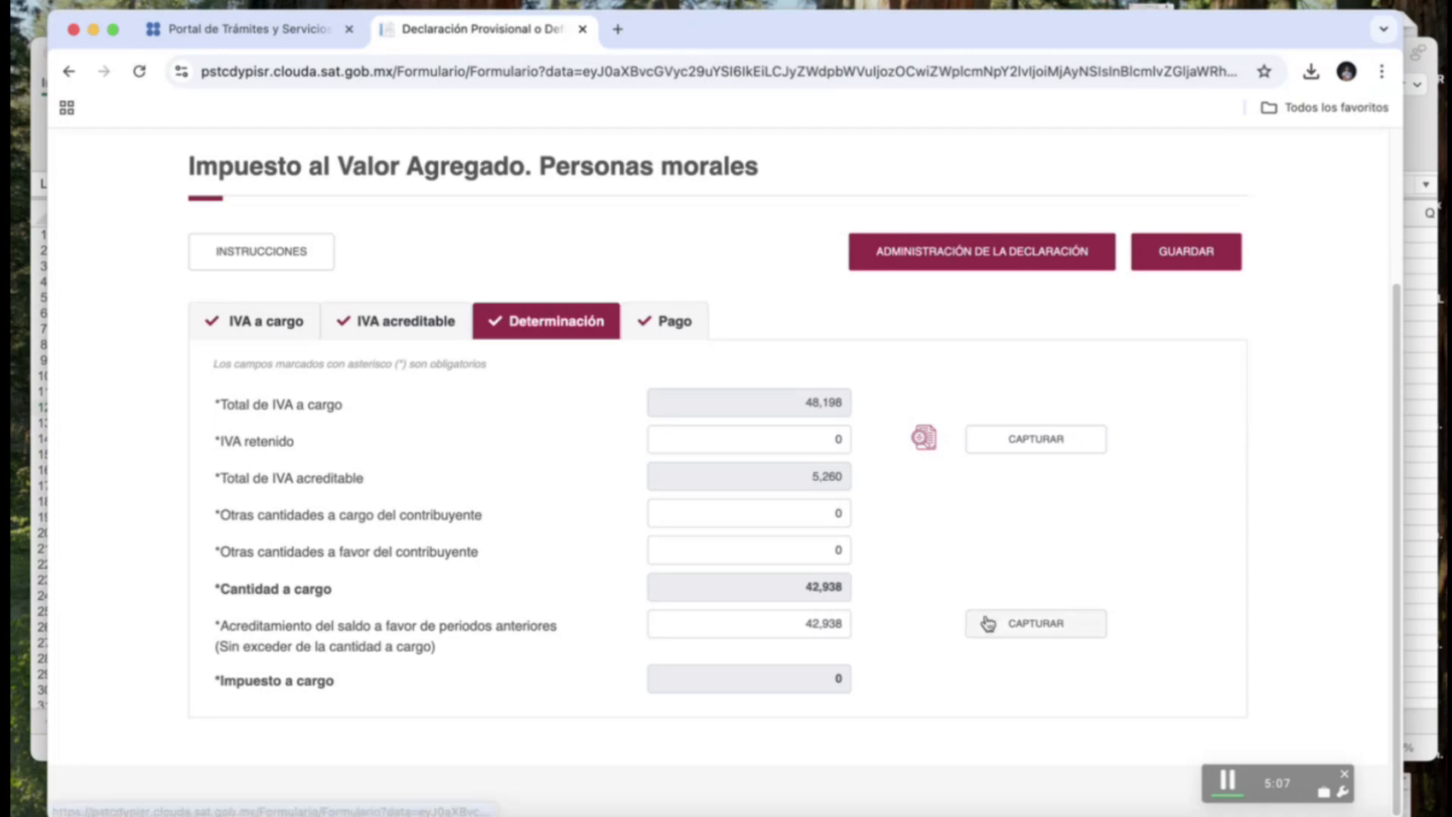
left_click(988, 623)
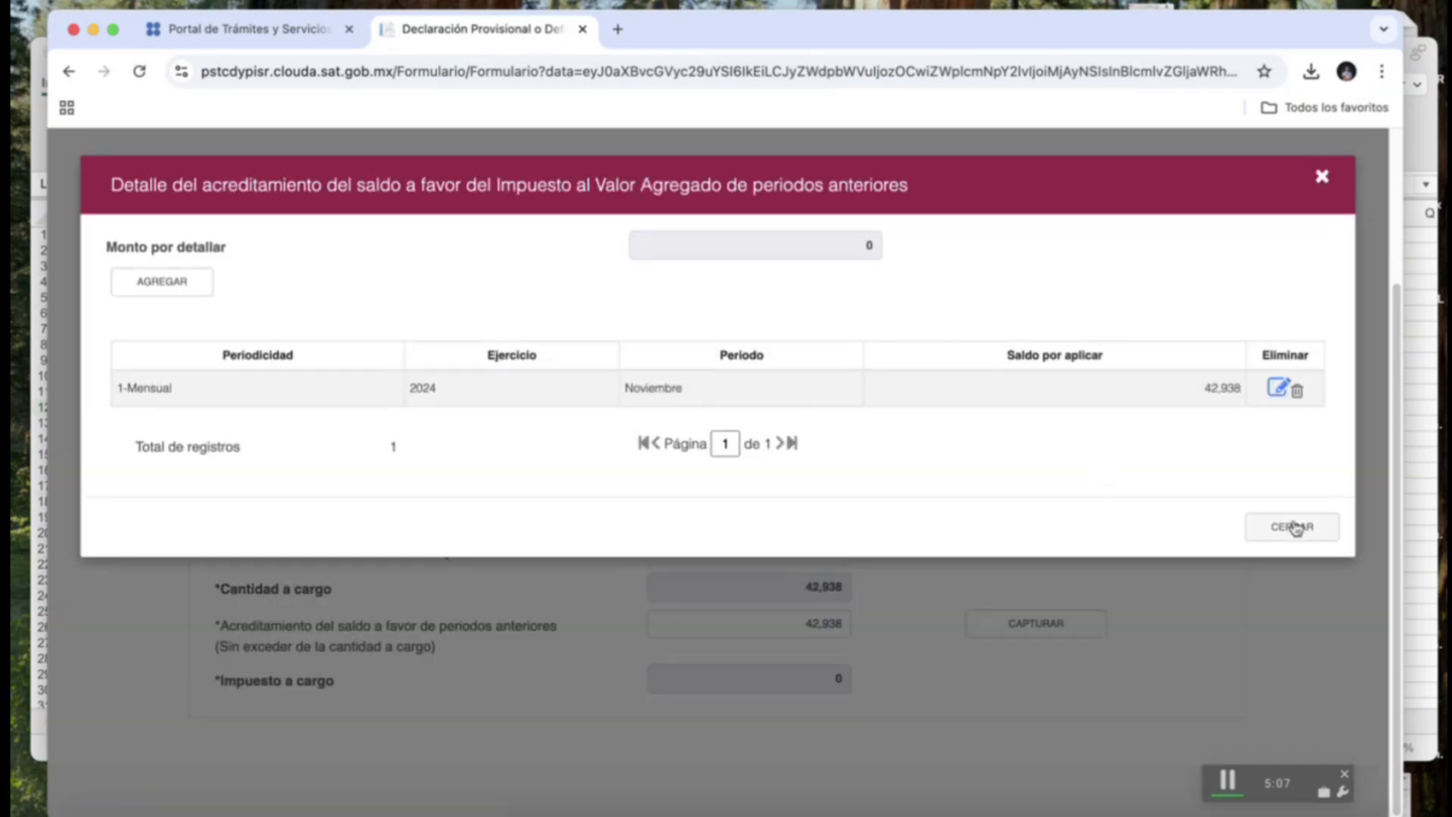
left_click(1297, 390)
left_click(804, 245)
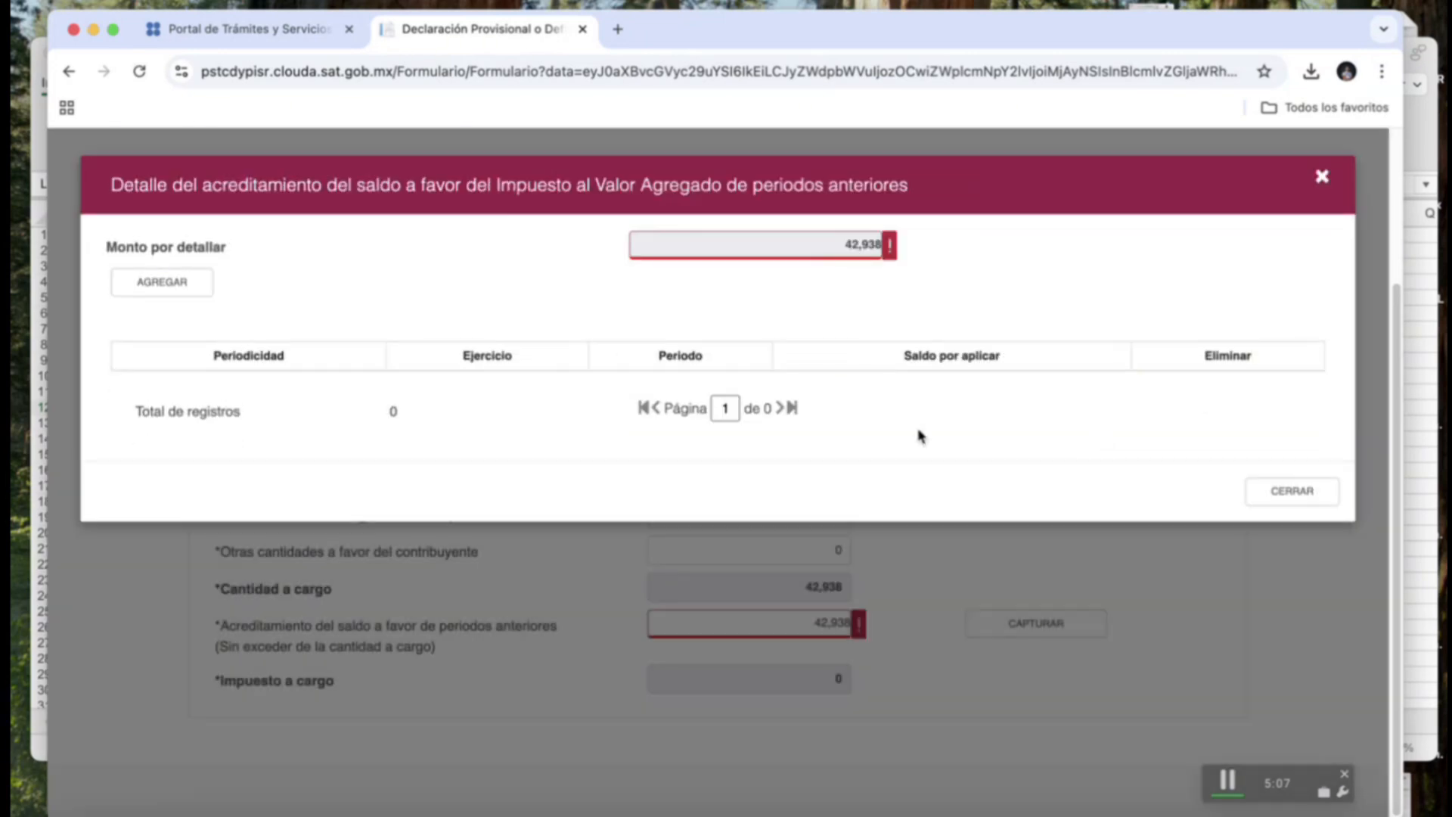
left_click(1284, 499)
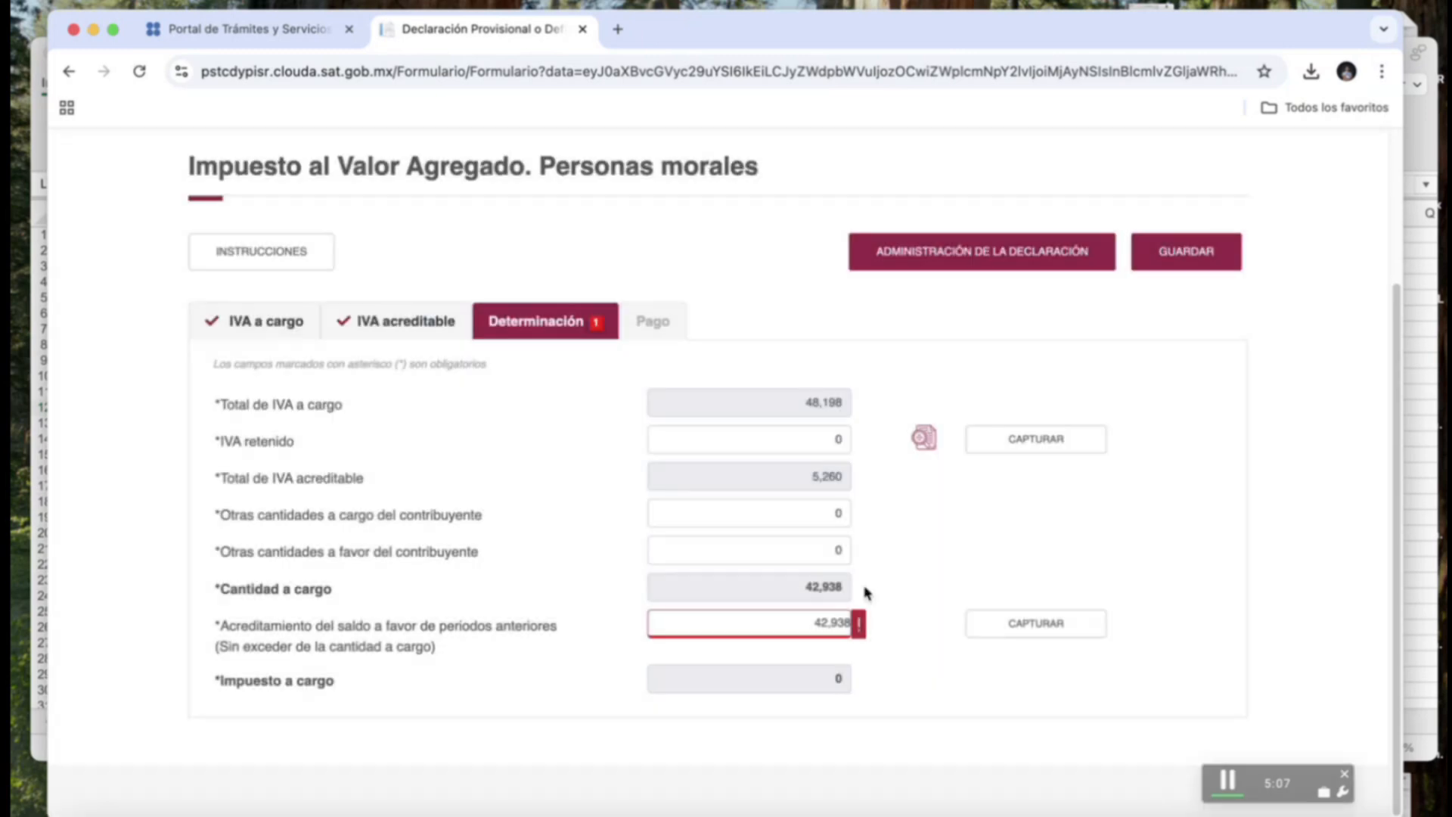
double_click(818, 623)
type("0")
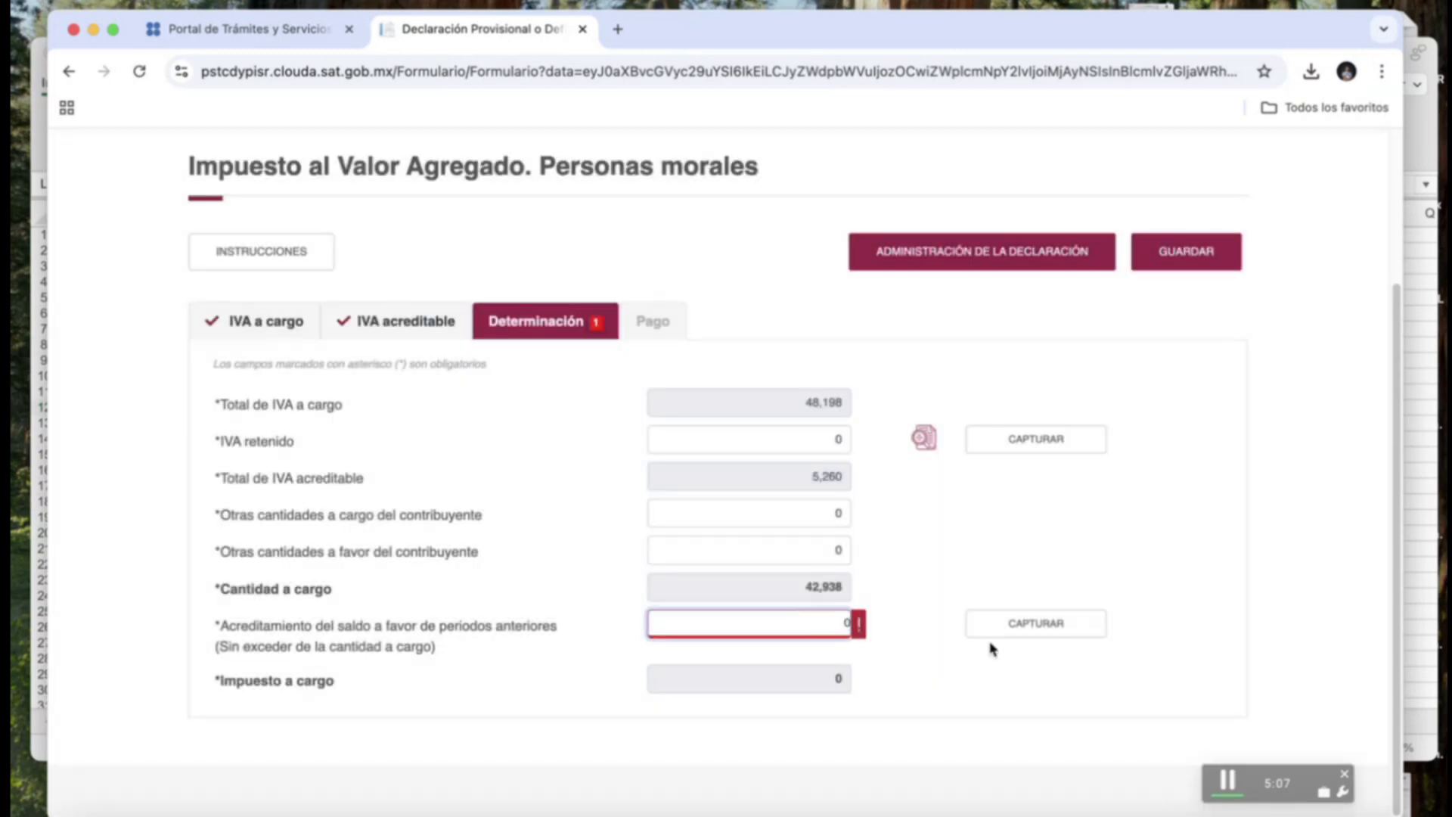
left_click(955, 594)
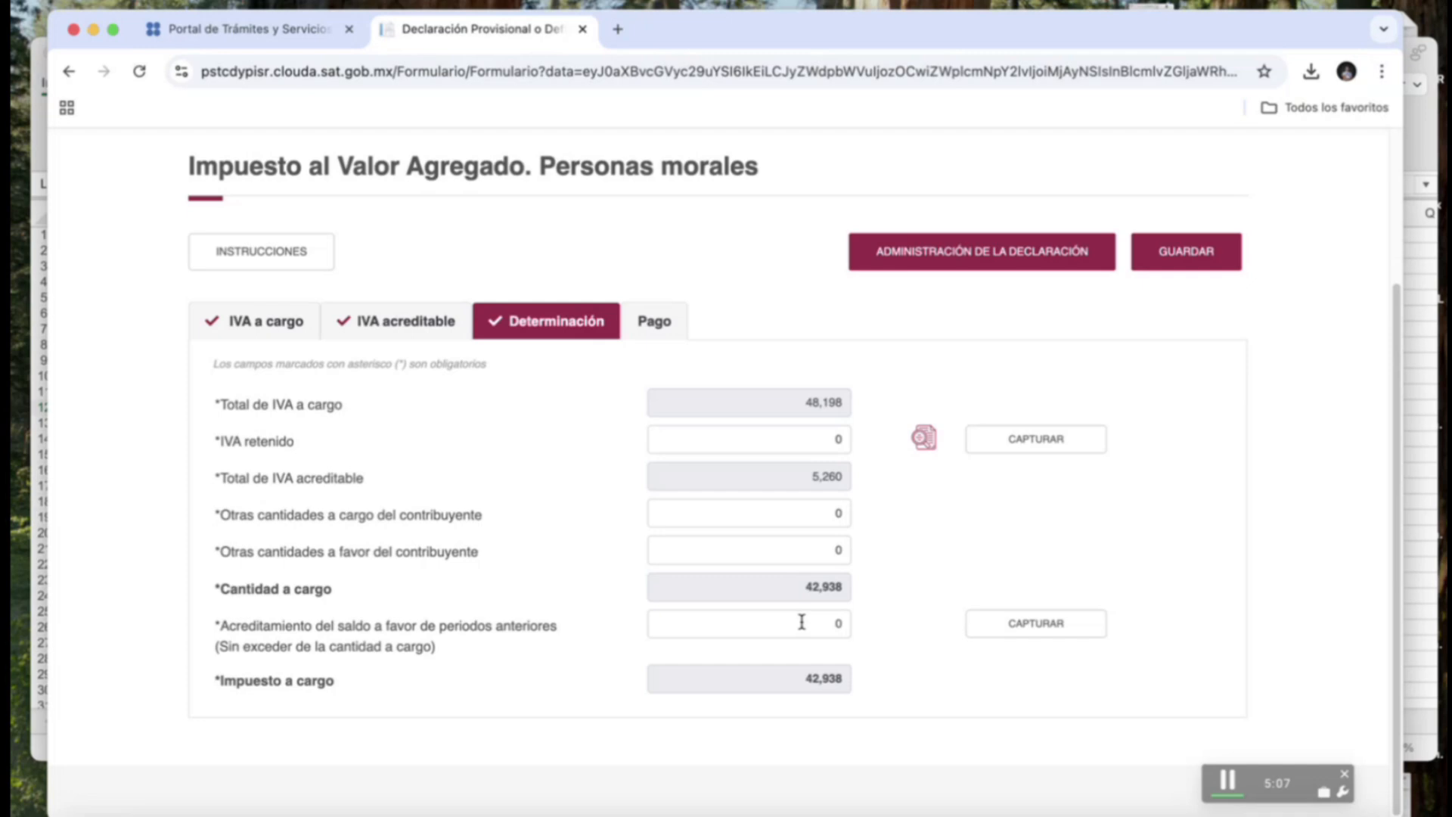
On the IVA Pago tab, answer Yes to compensations, then cancel the compensation capture without adding one.
left_click(654, 325)
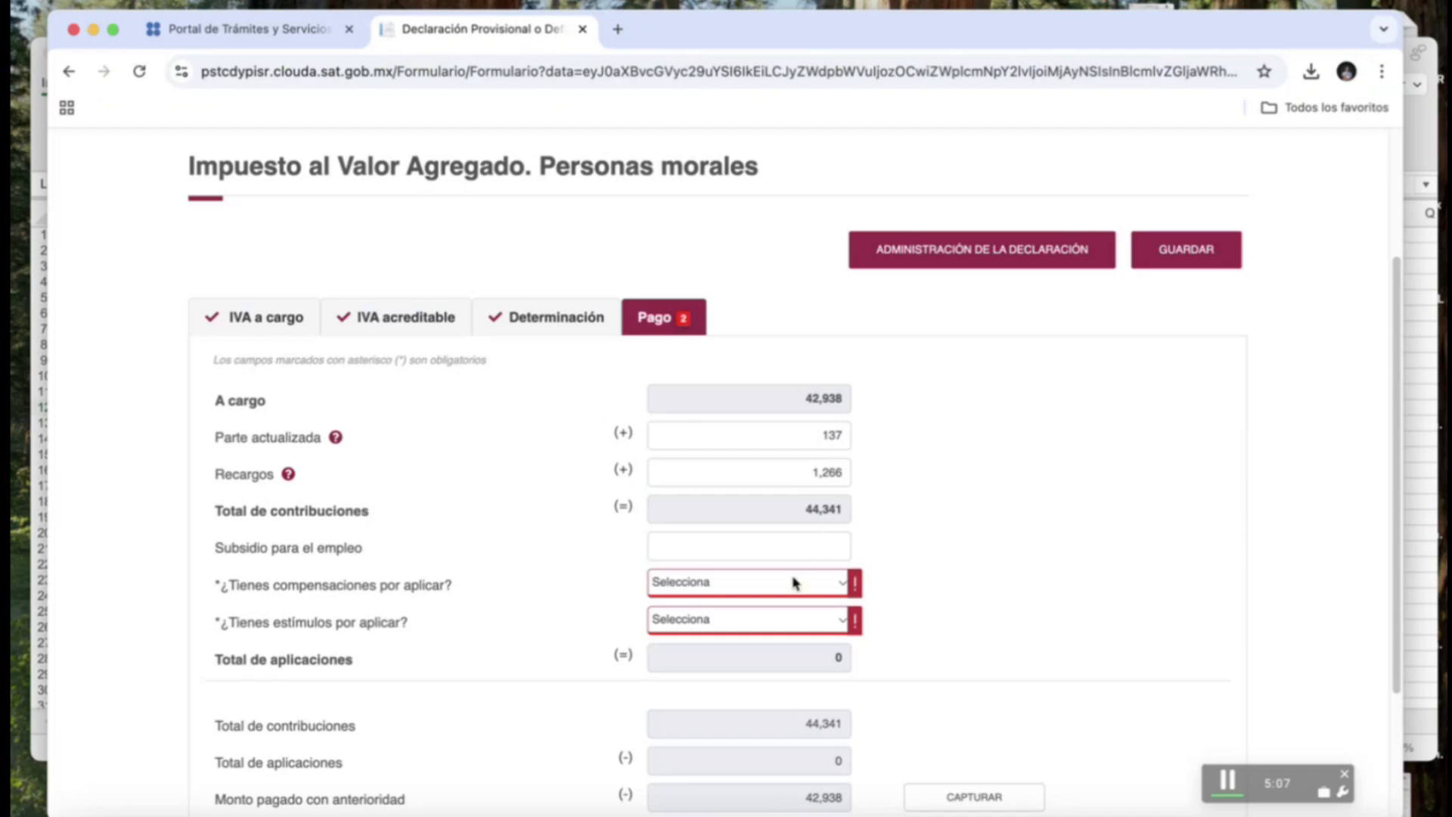
left_click(841, 584)
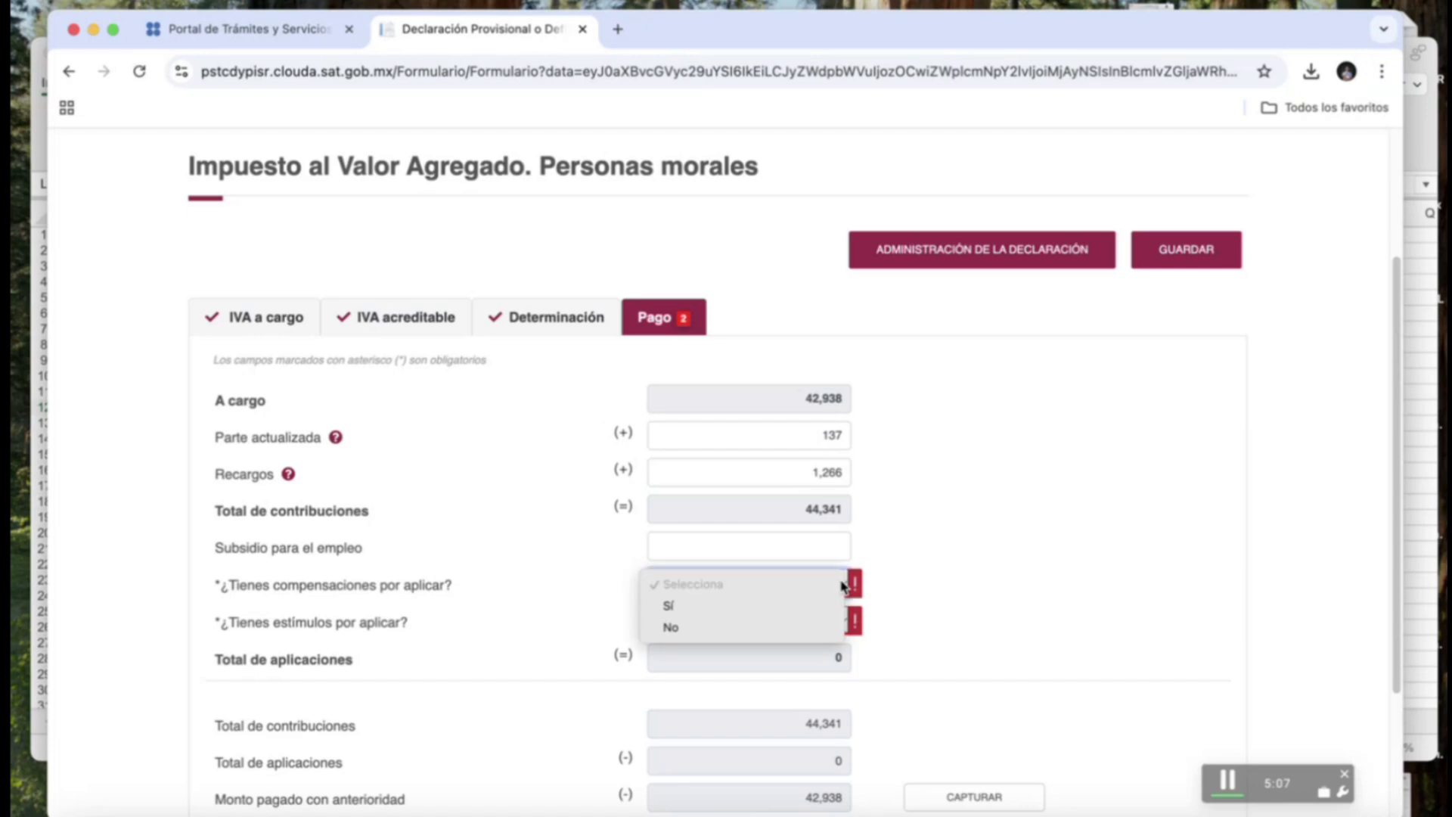
left_click(808, 608)
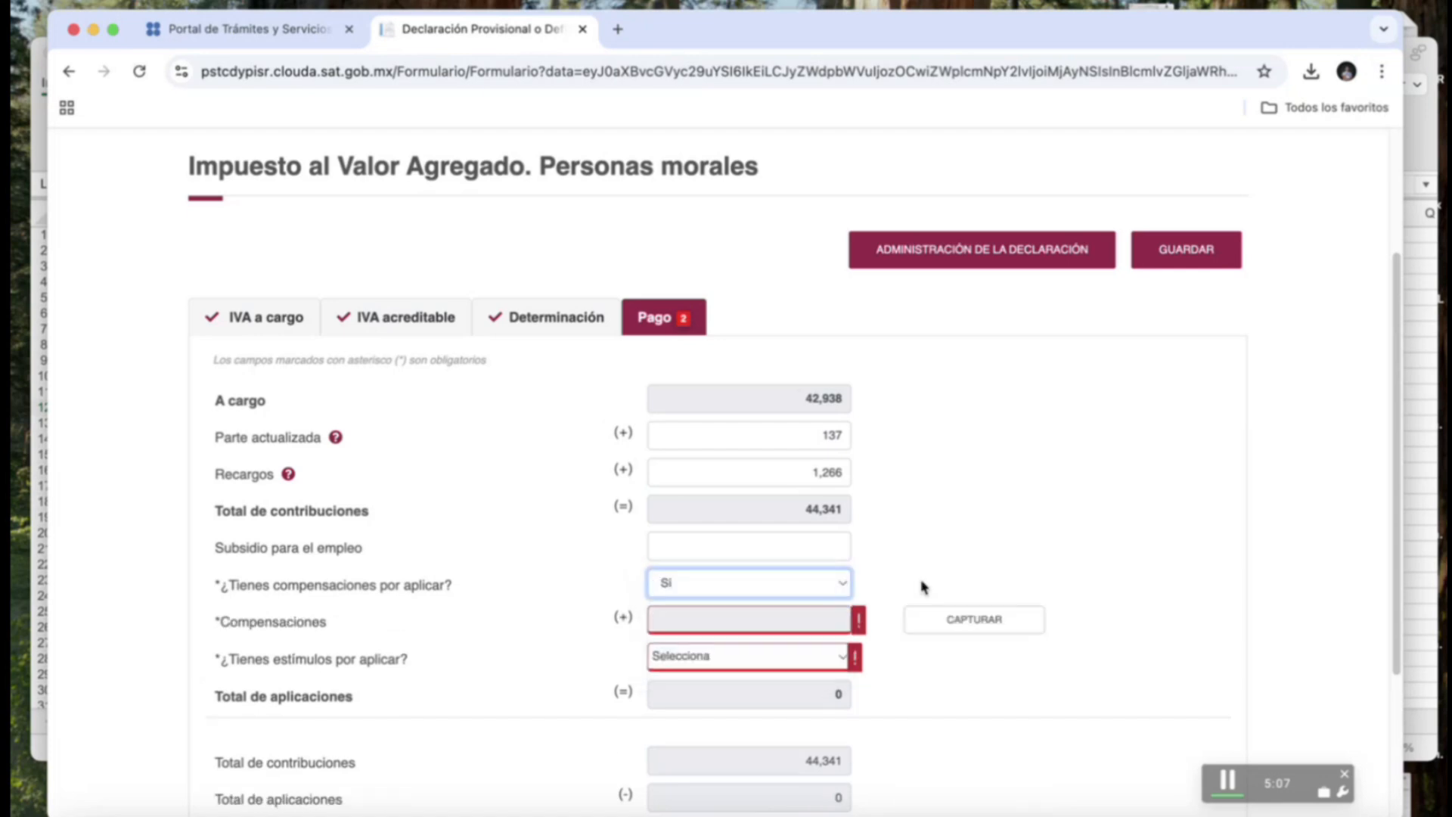
left_click(968, 621)
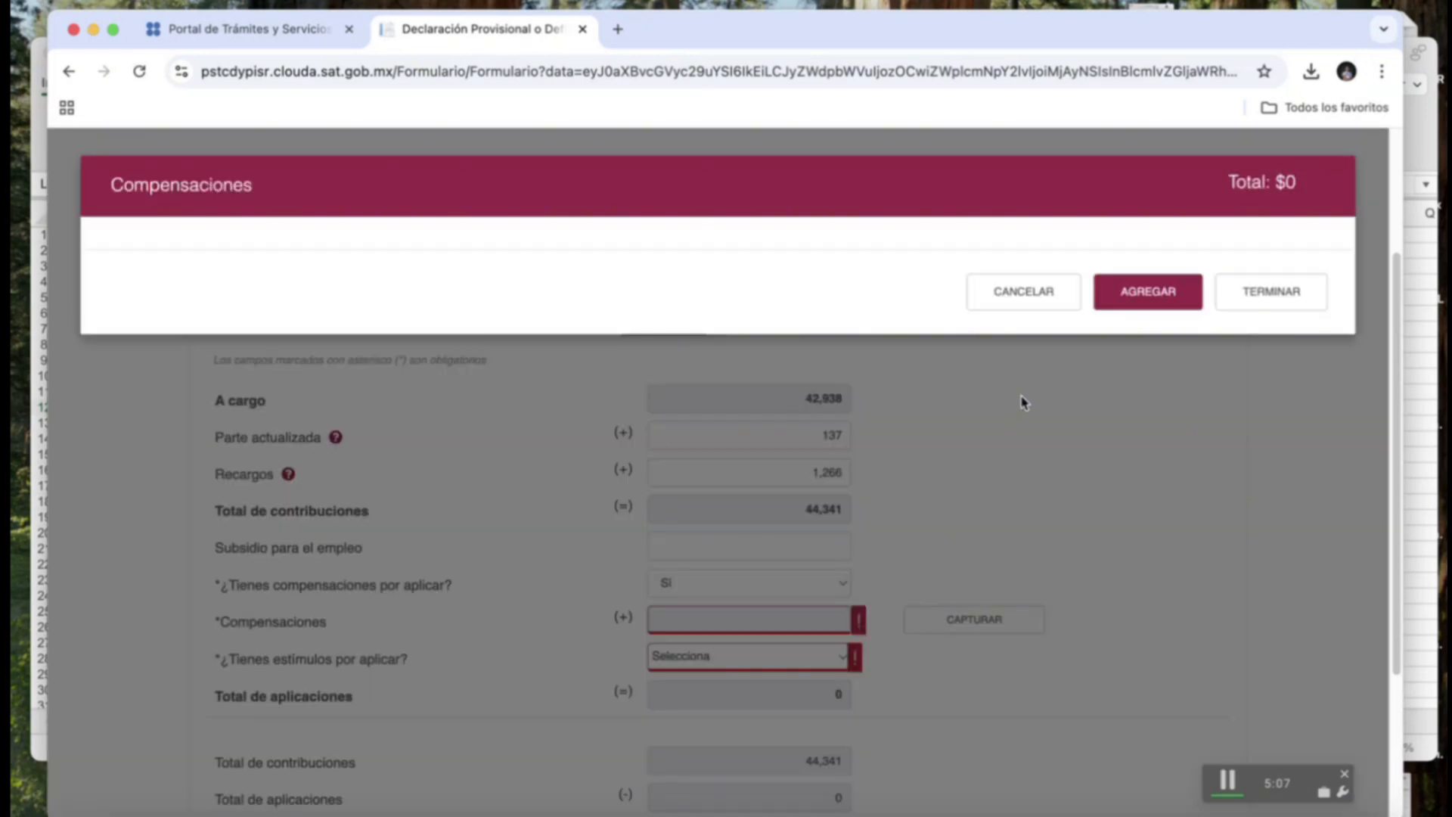
left_click(1161, 300)
left_click(376, 360)
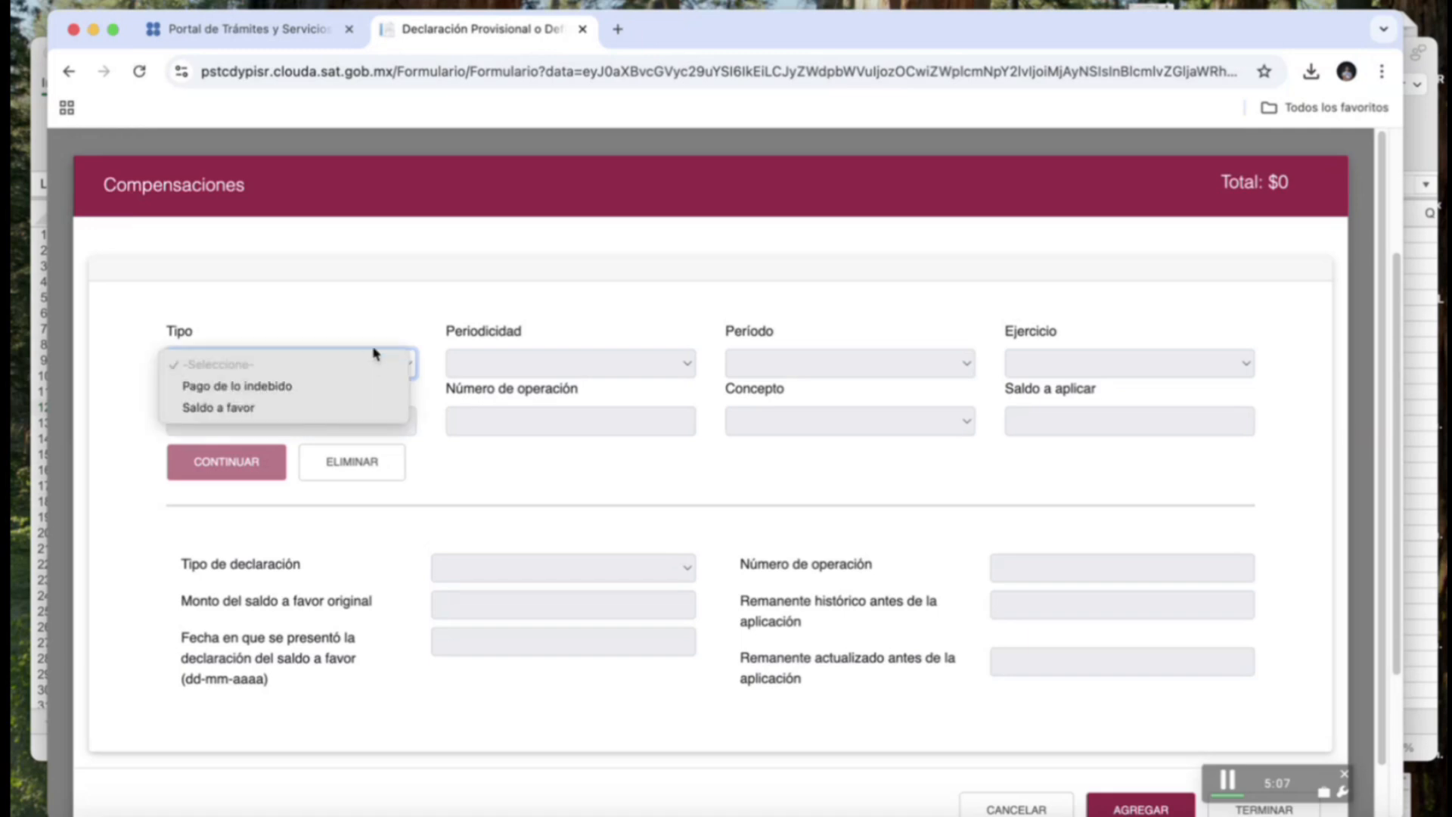
left_click(1370, 182)
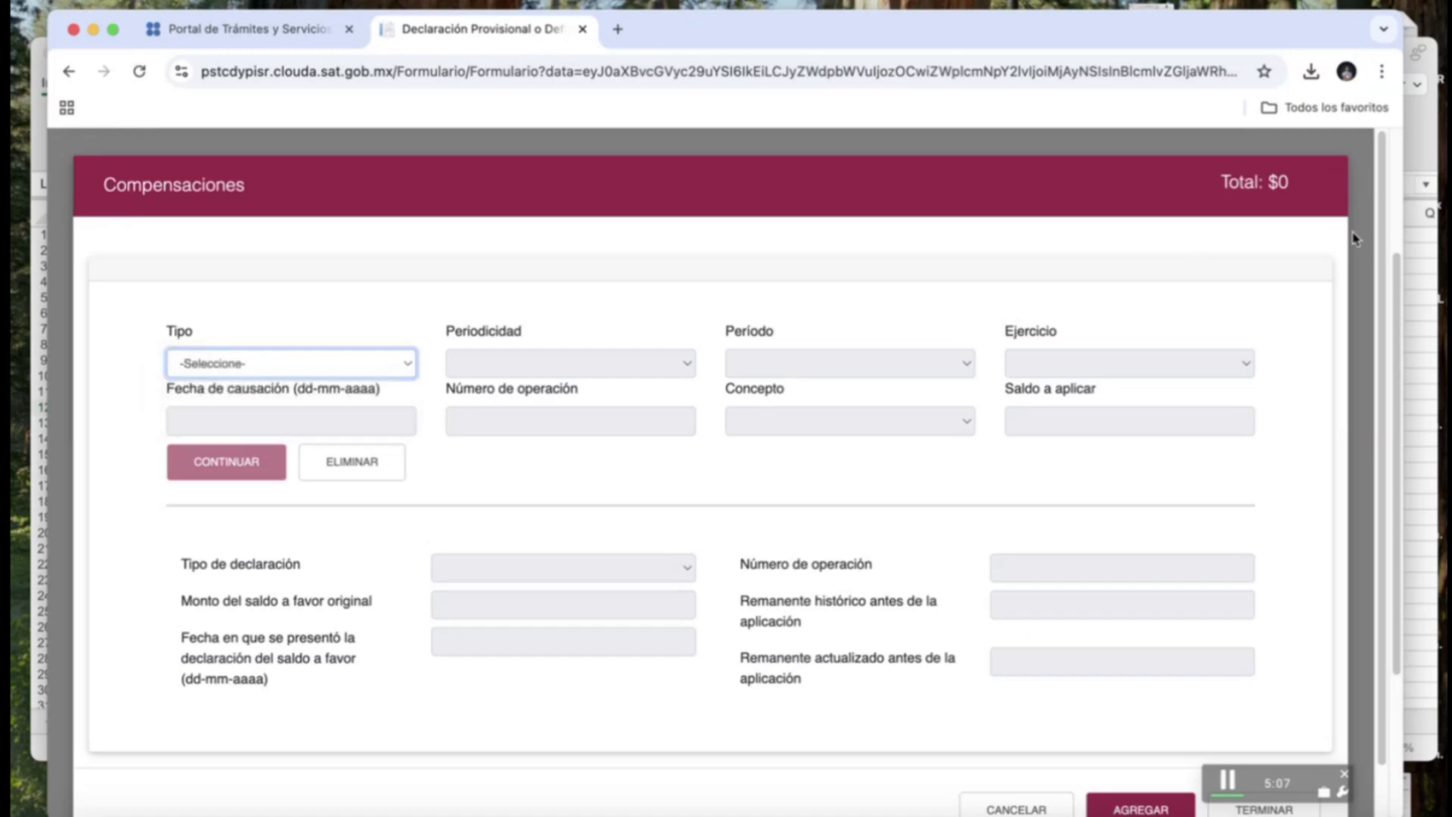
scroll(986, 756, "down", 3)
left_click(987, 754)
left_click(843, 312)
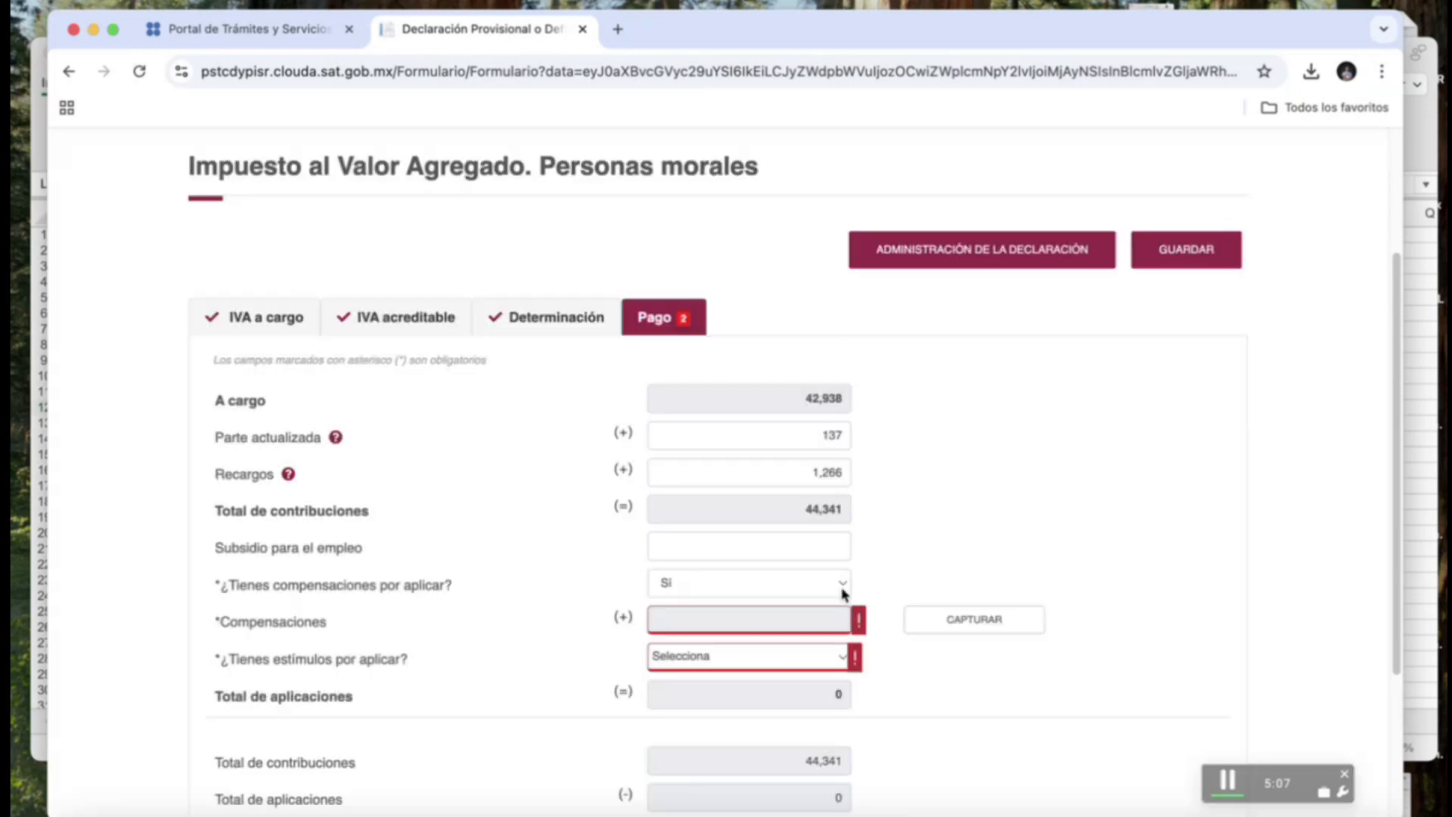
Change the compensations answer to No and answer Yes to stimuli.
left_click(816, 580)
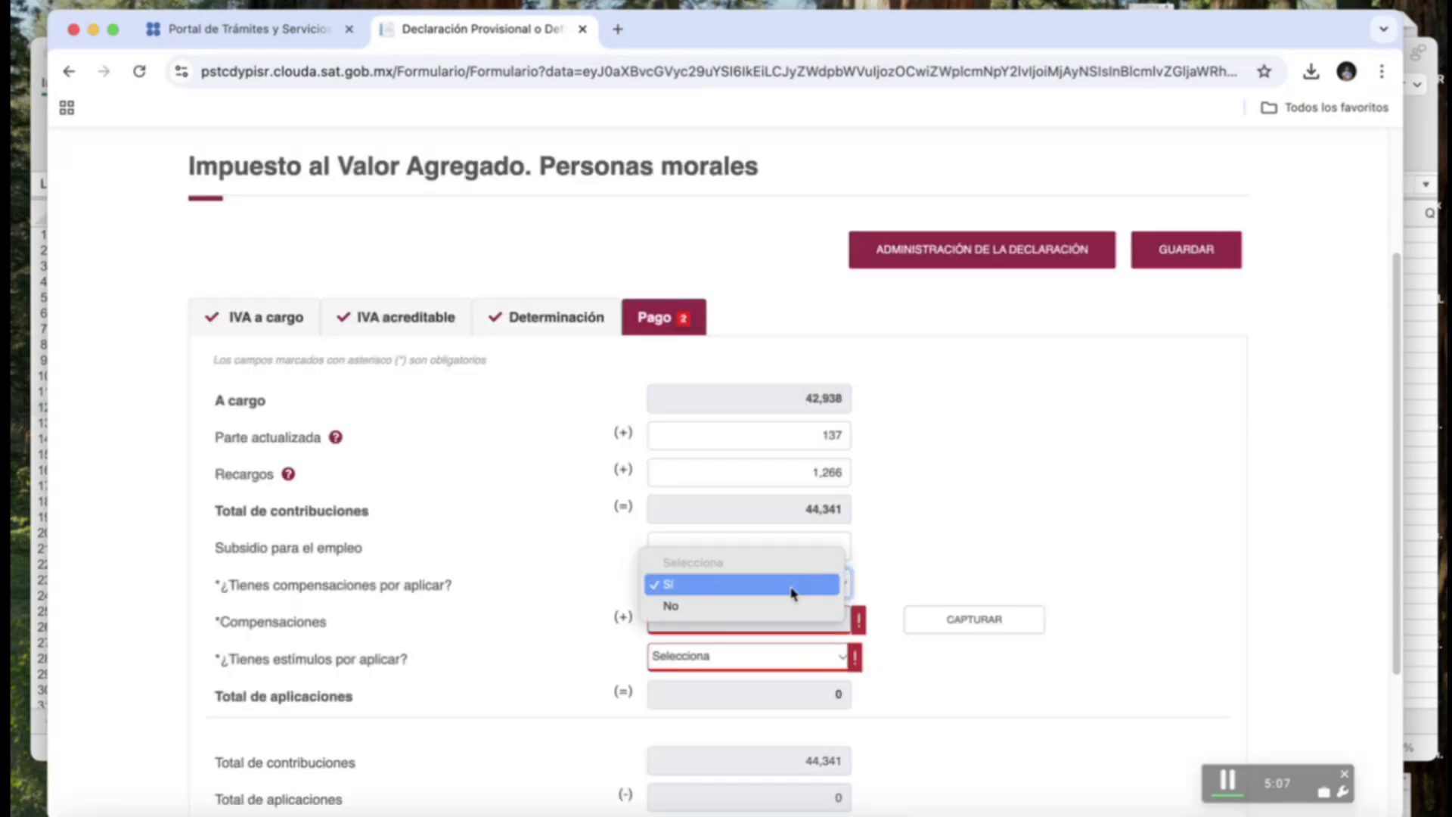
left_click(787, 605)
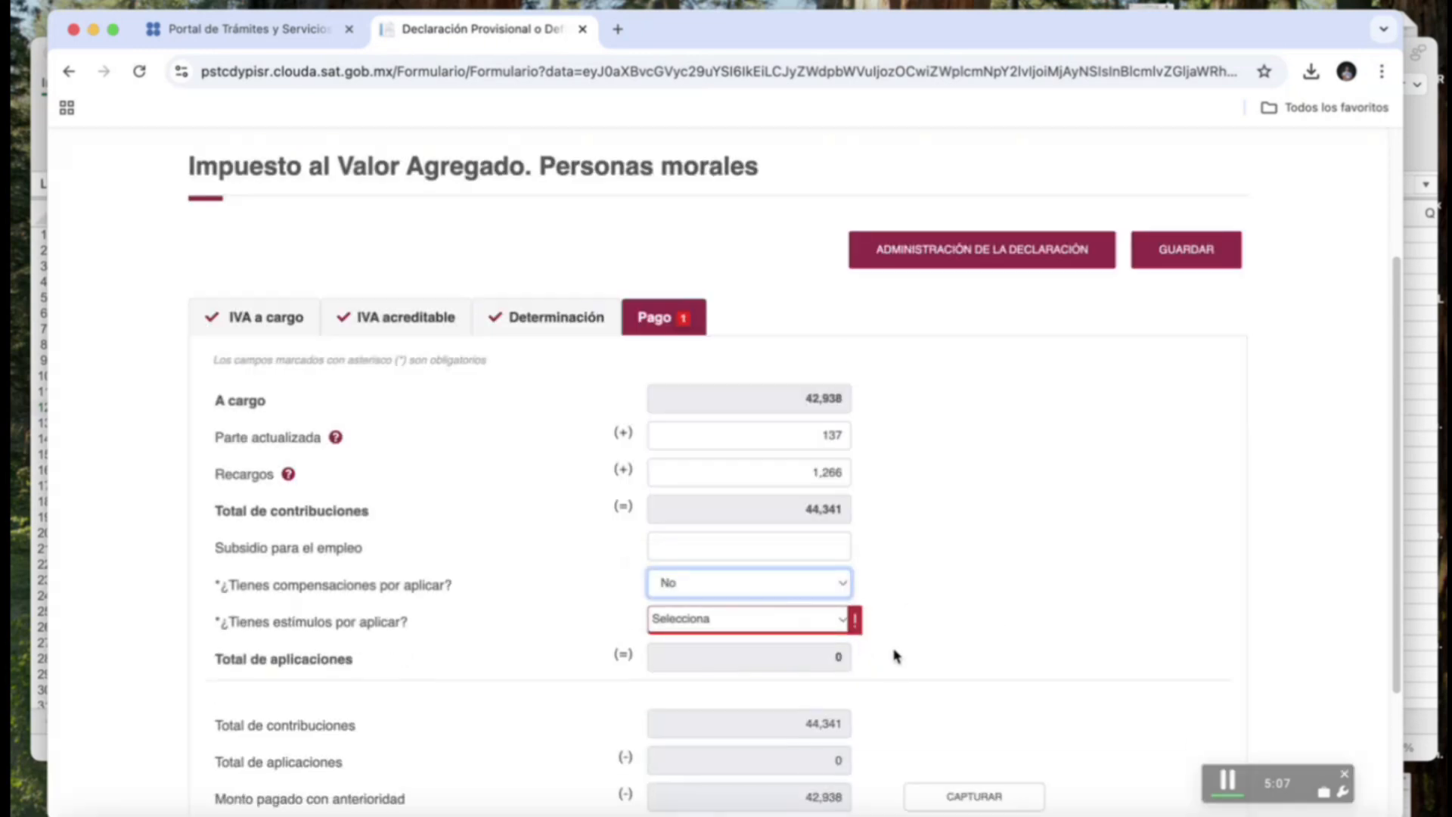
left_click(825, 618)
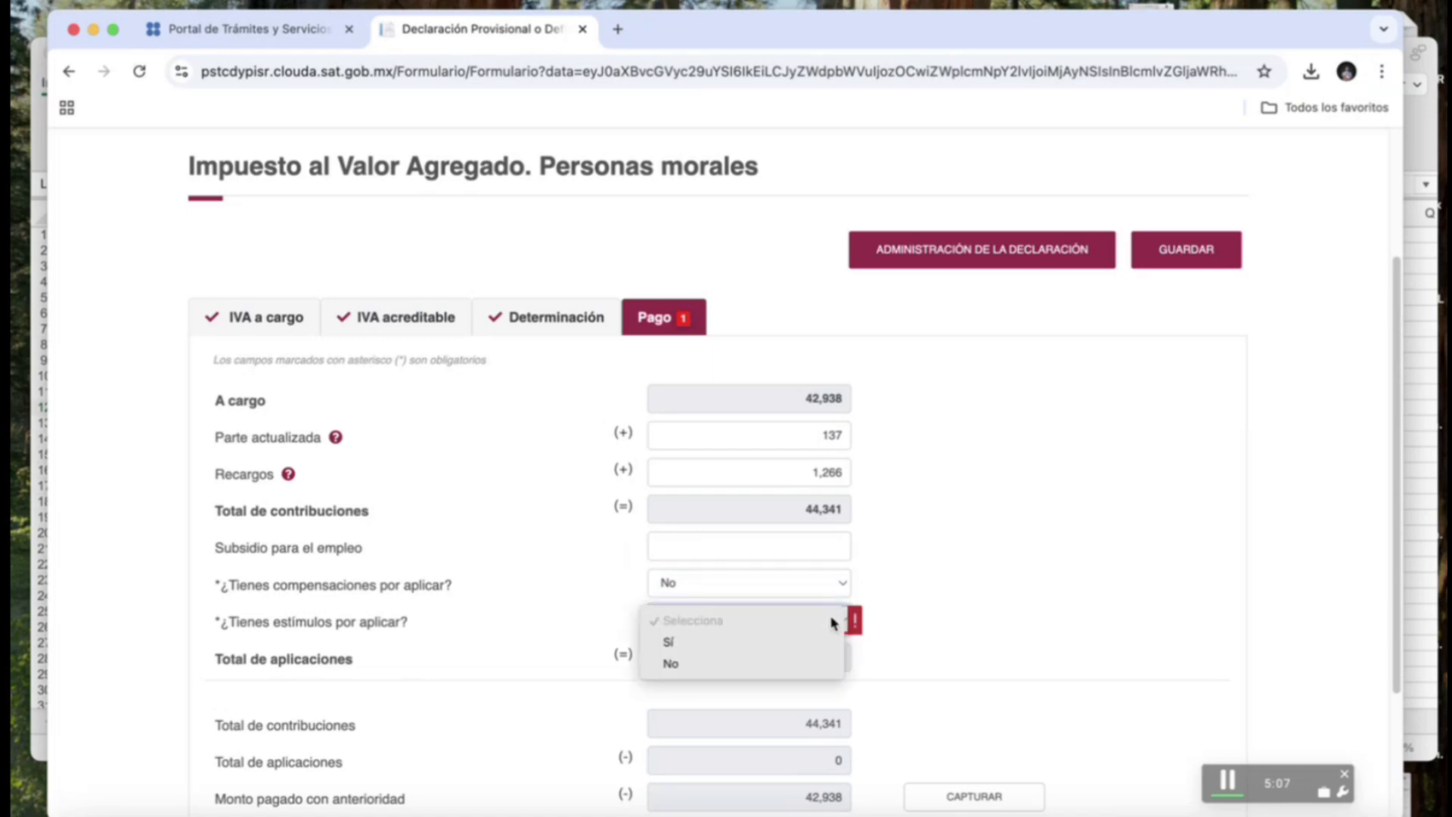
left_click(774, 643)
Close the Estímulos capture without adding a record and change stimuli to No, leaving 1,403 to pay.
scroll(892, 574, "down", 1)
left_click(933, 622)
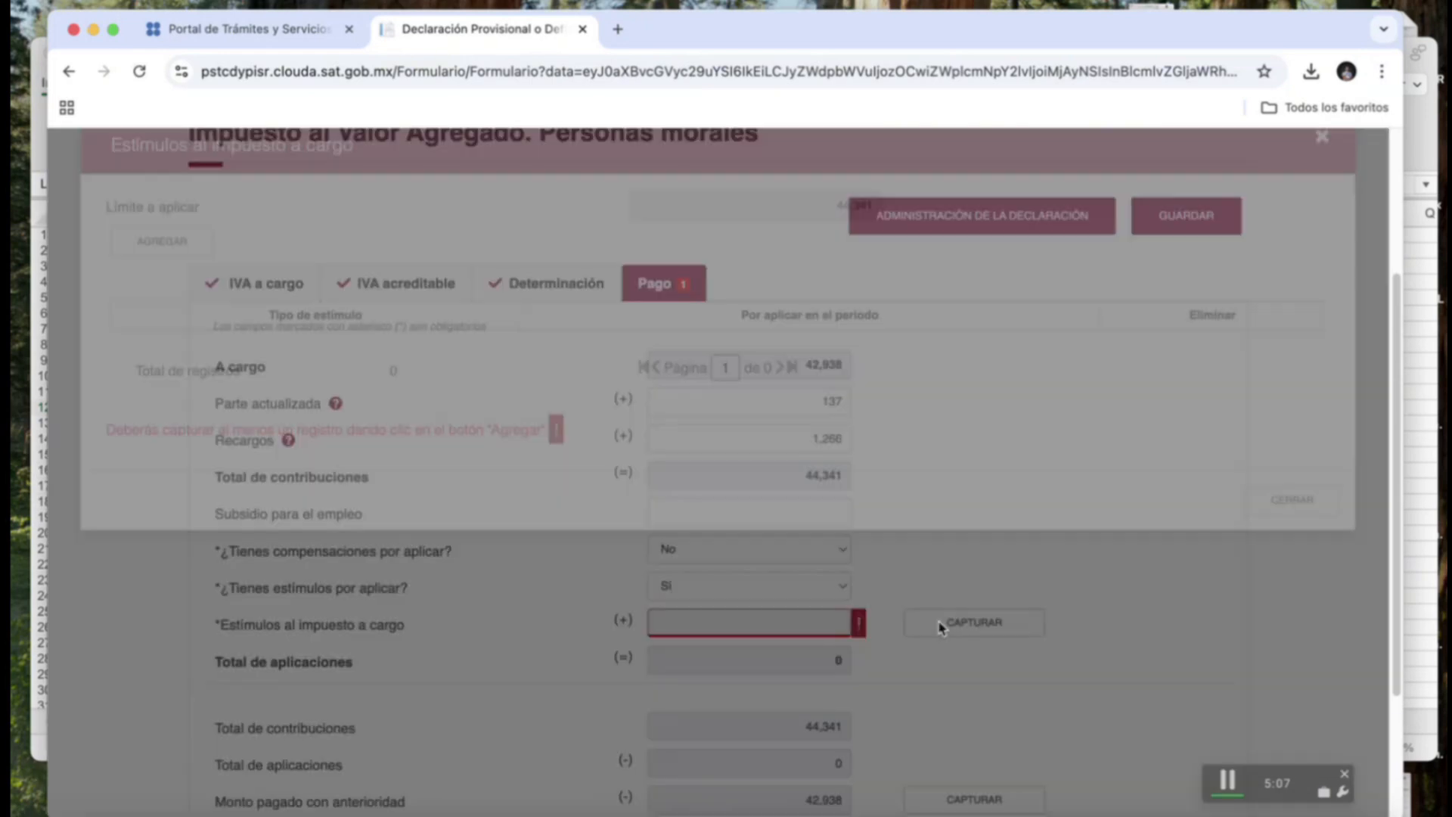
left_click(193, 289)
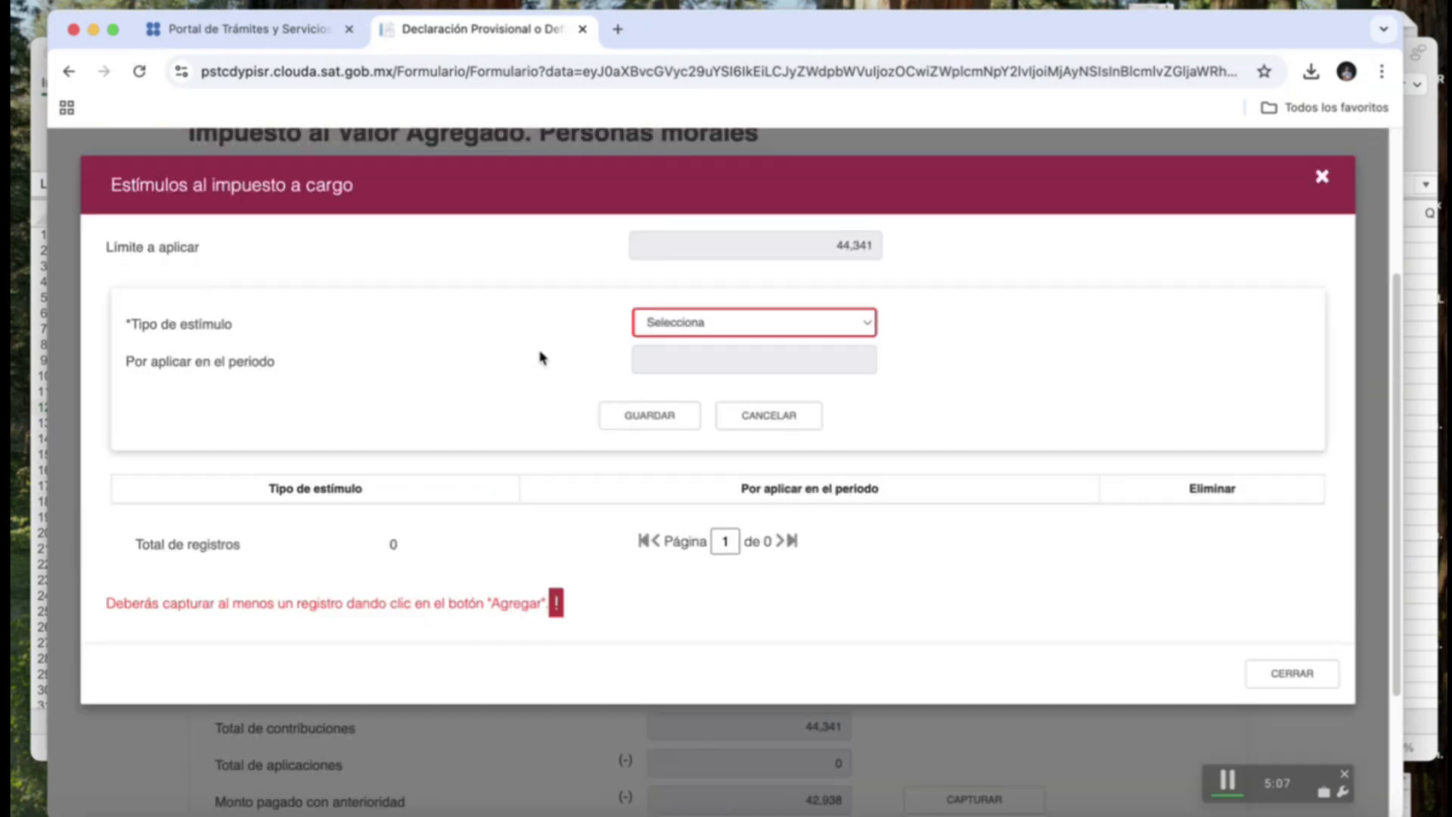
left_click(732, 328)
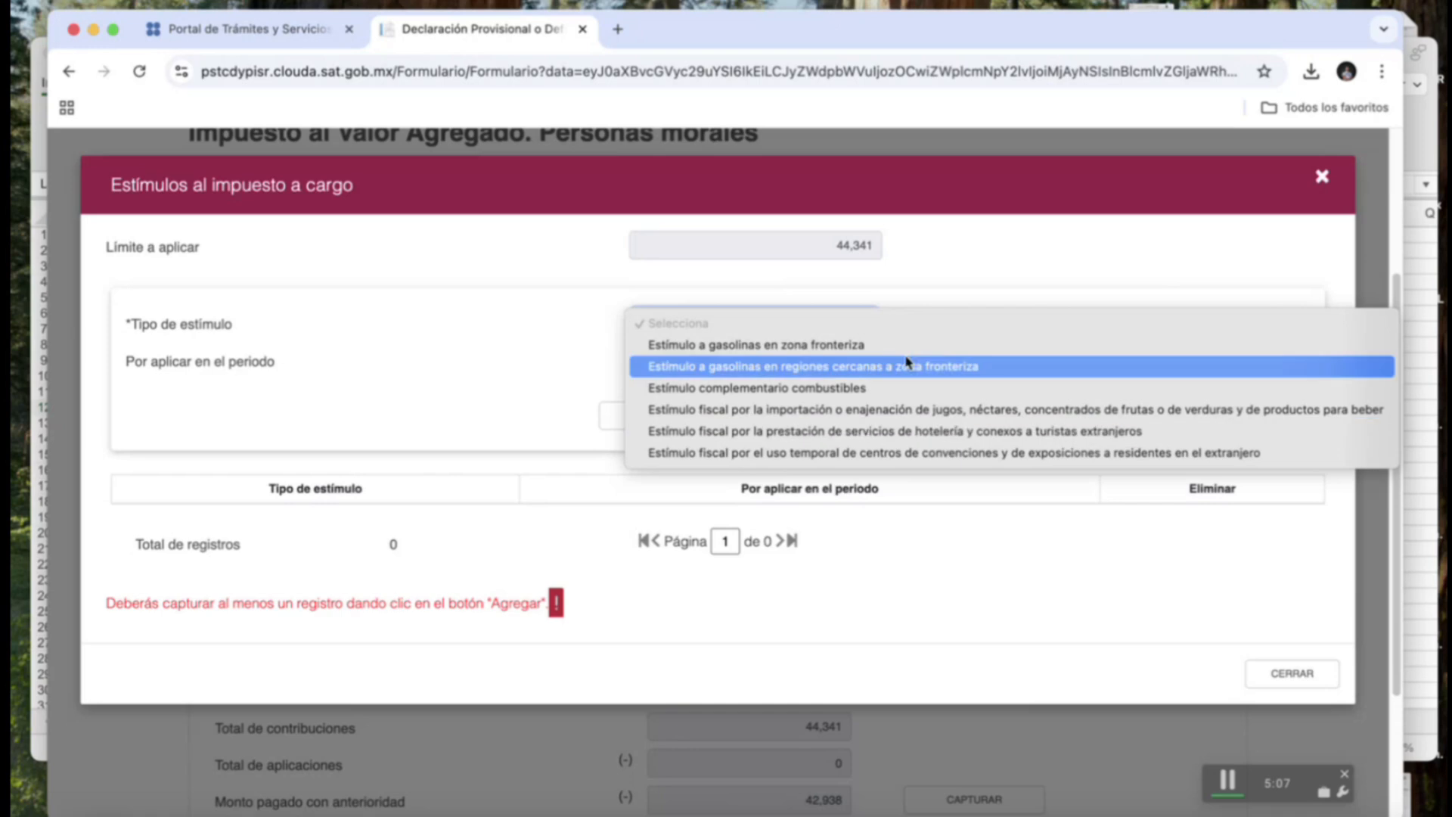
left_click(1322, 179)
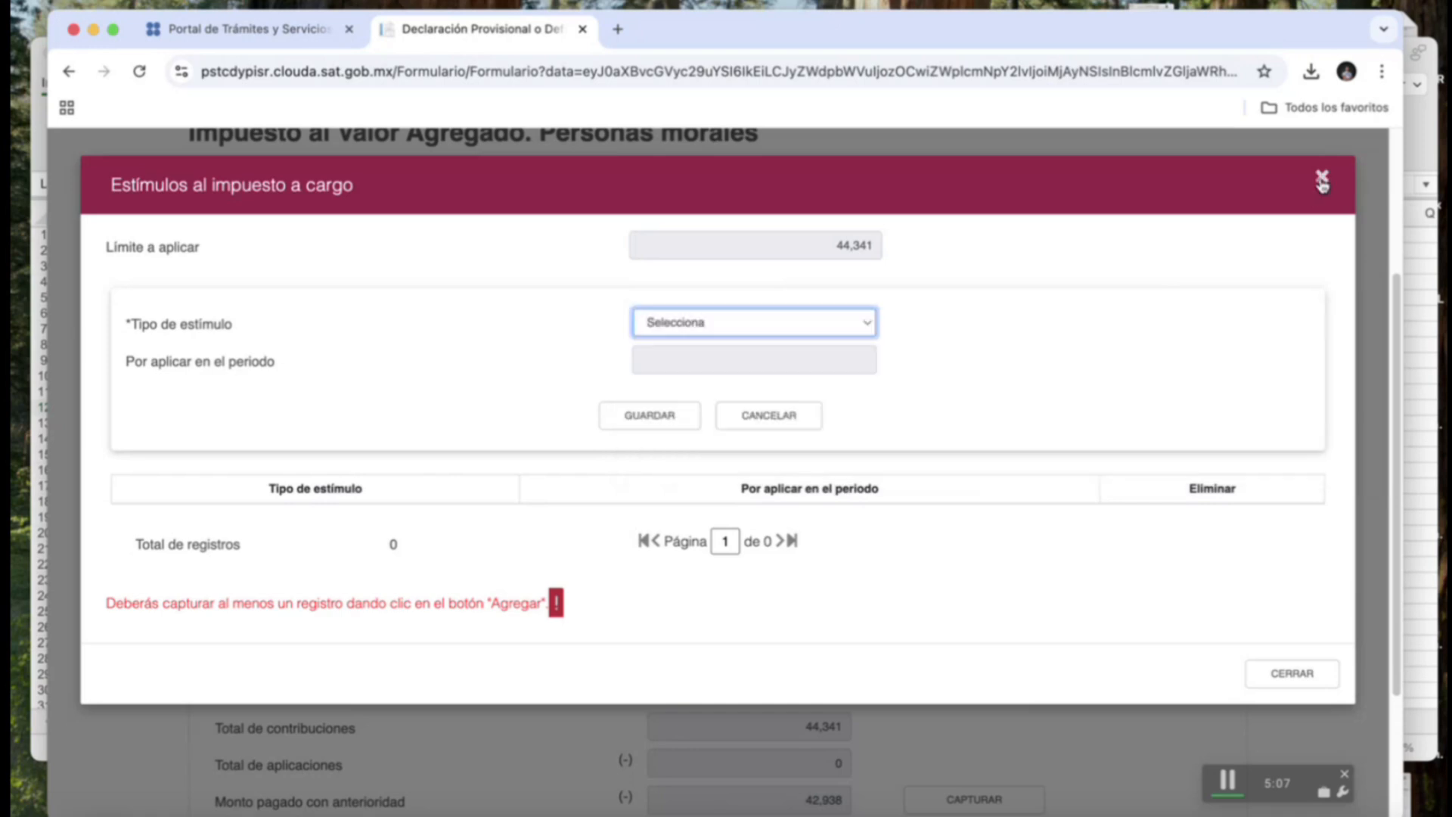
left_click(1322, 179)
scroll(892, 529, "down", 3)
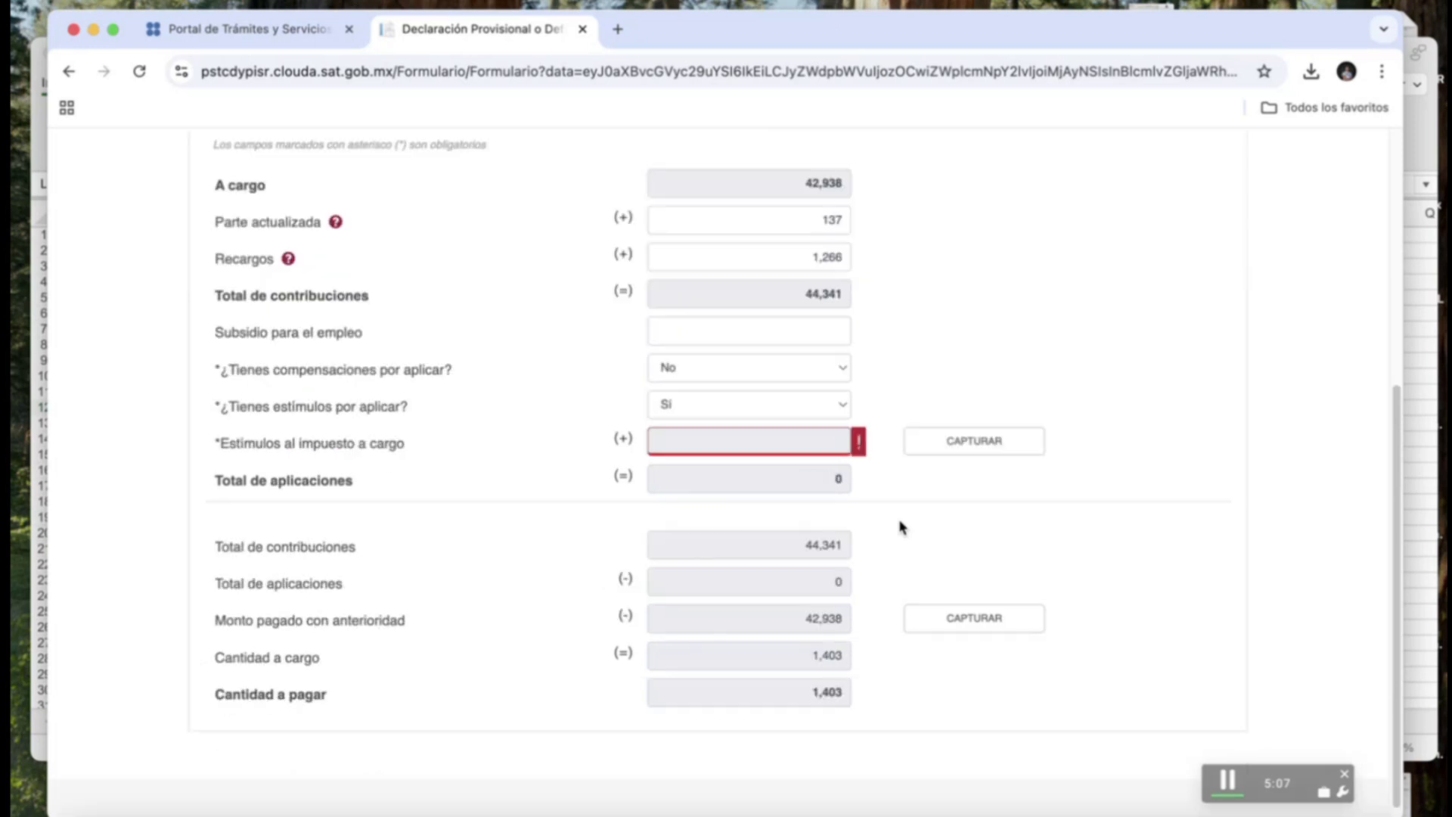
left_click(839, 388)
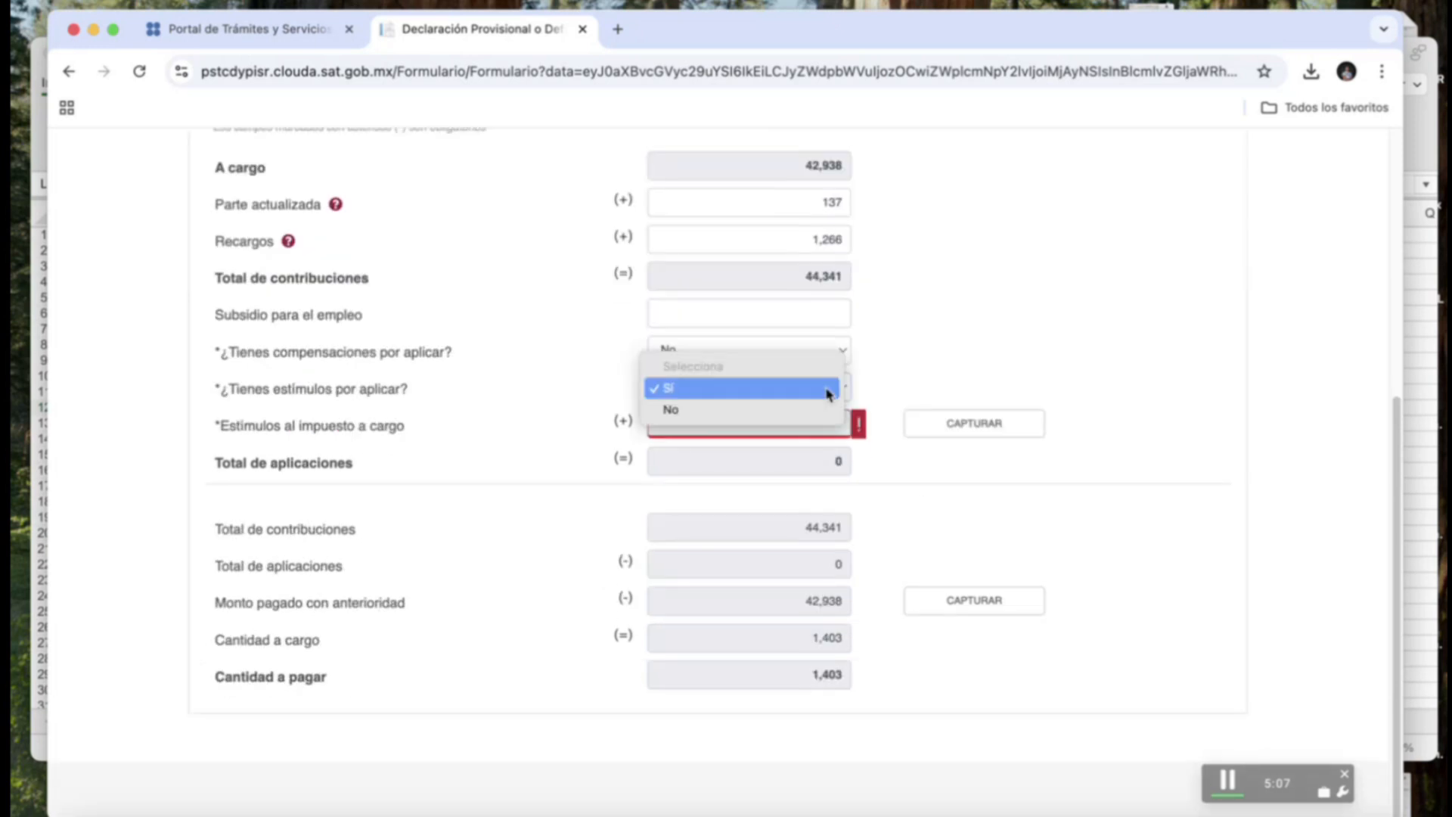
left_click(810, 415)
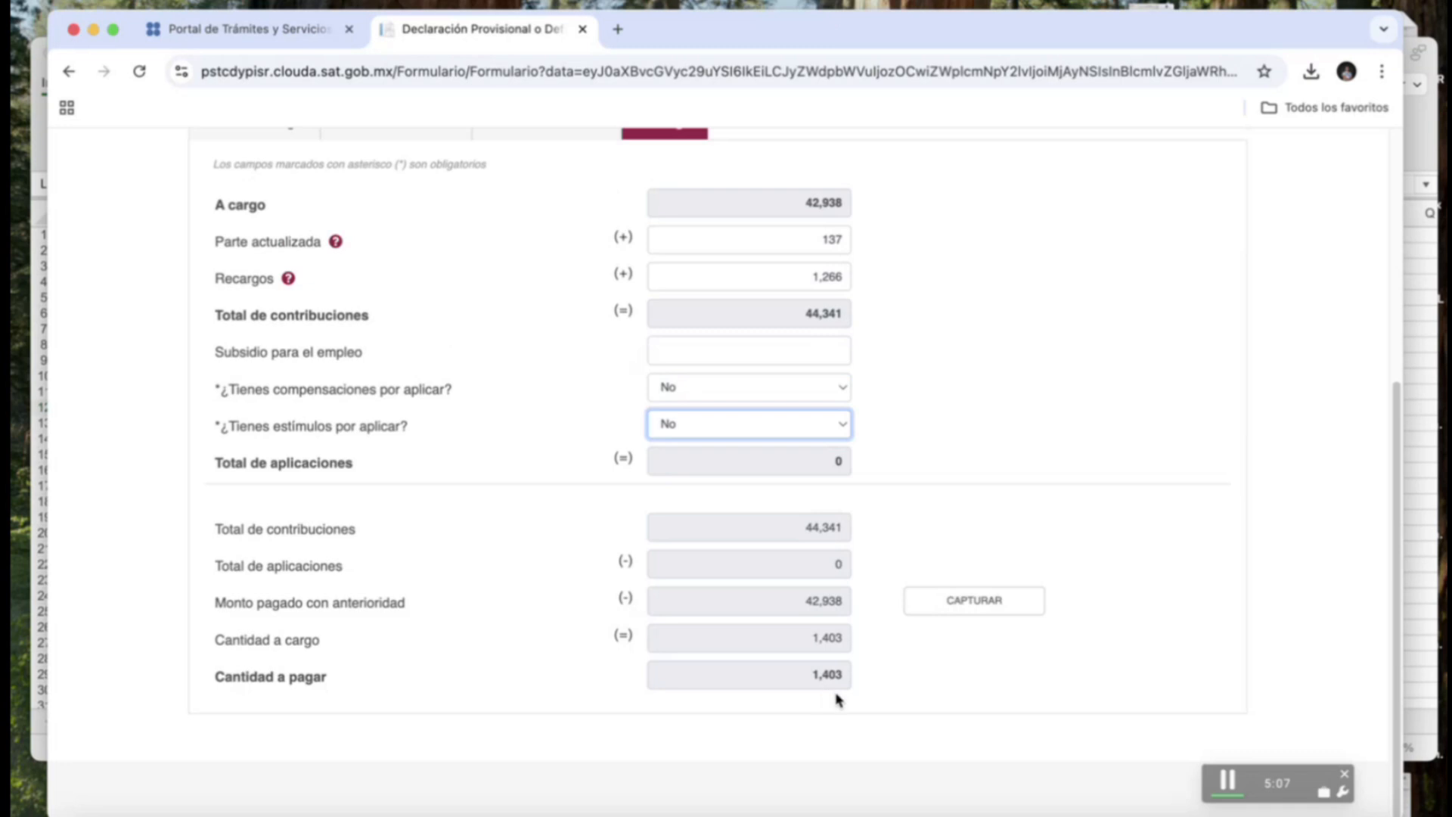
scroll(851, 684, "up", 3)
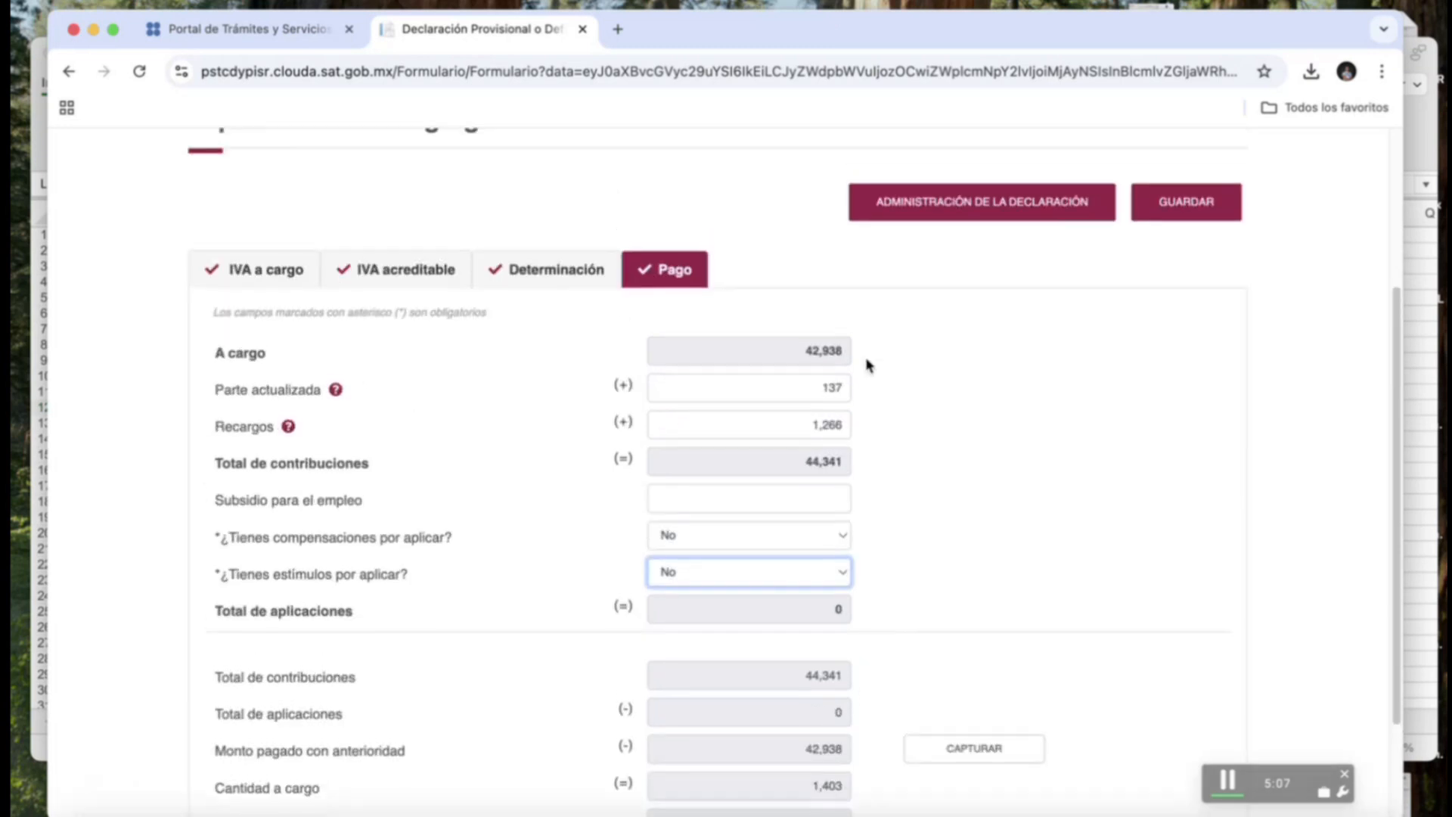
Return to Administración de la declaración and view the Total a pagar of $6,584.
left_click(932, 212)
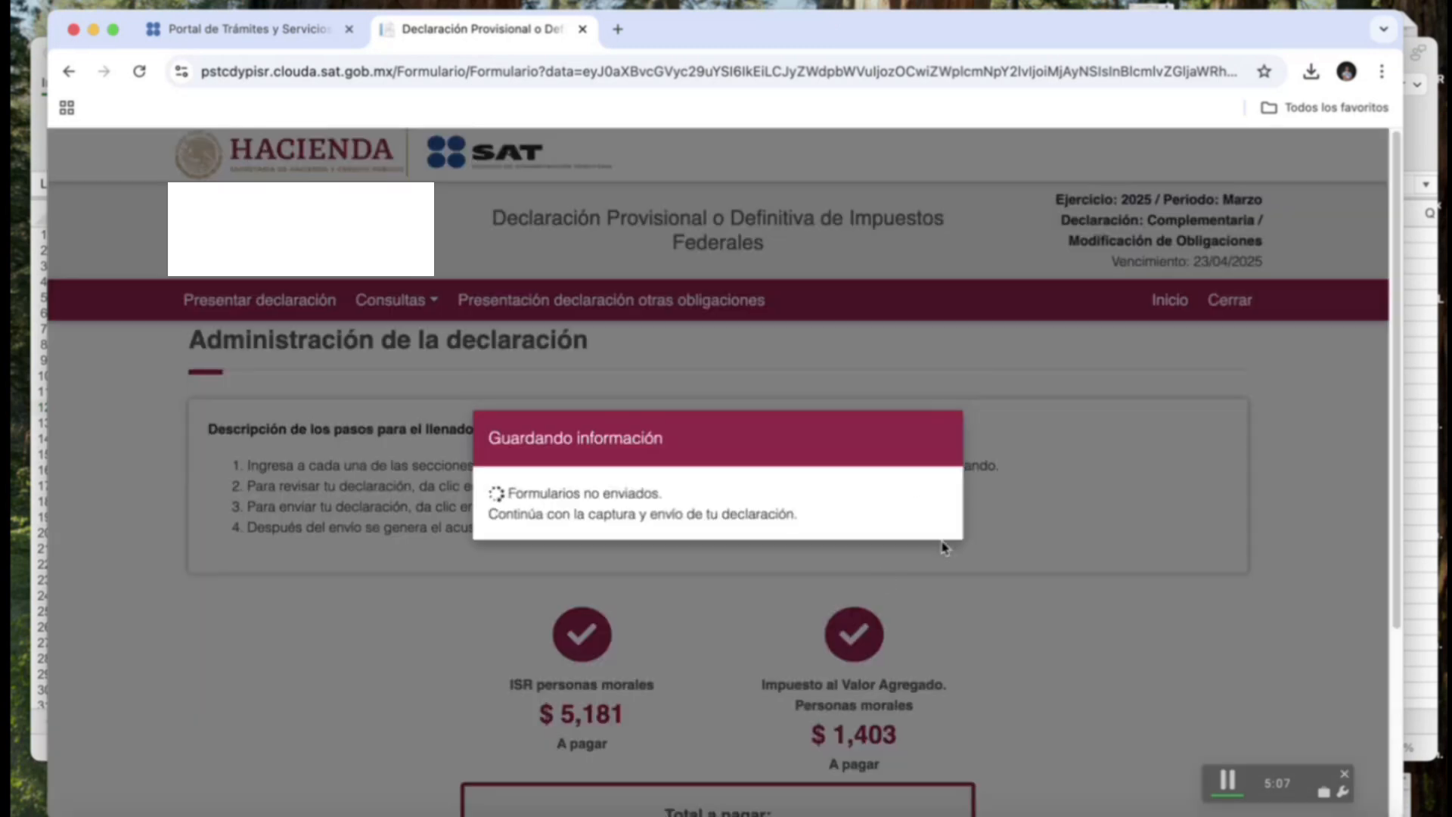
scroll(1079, 469, "down", 4)
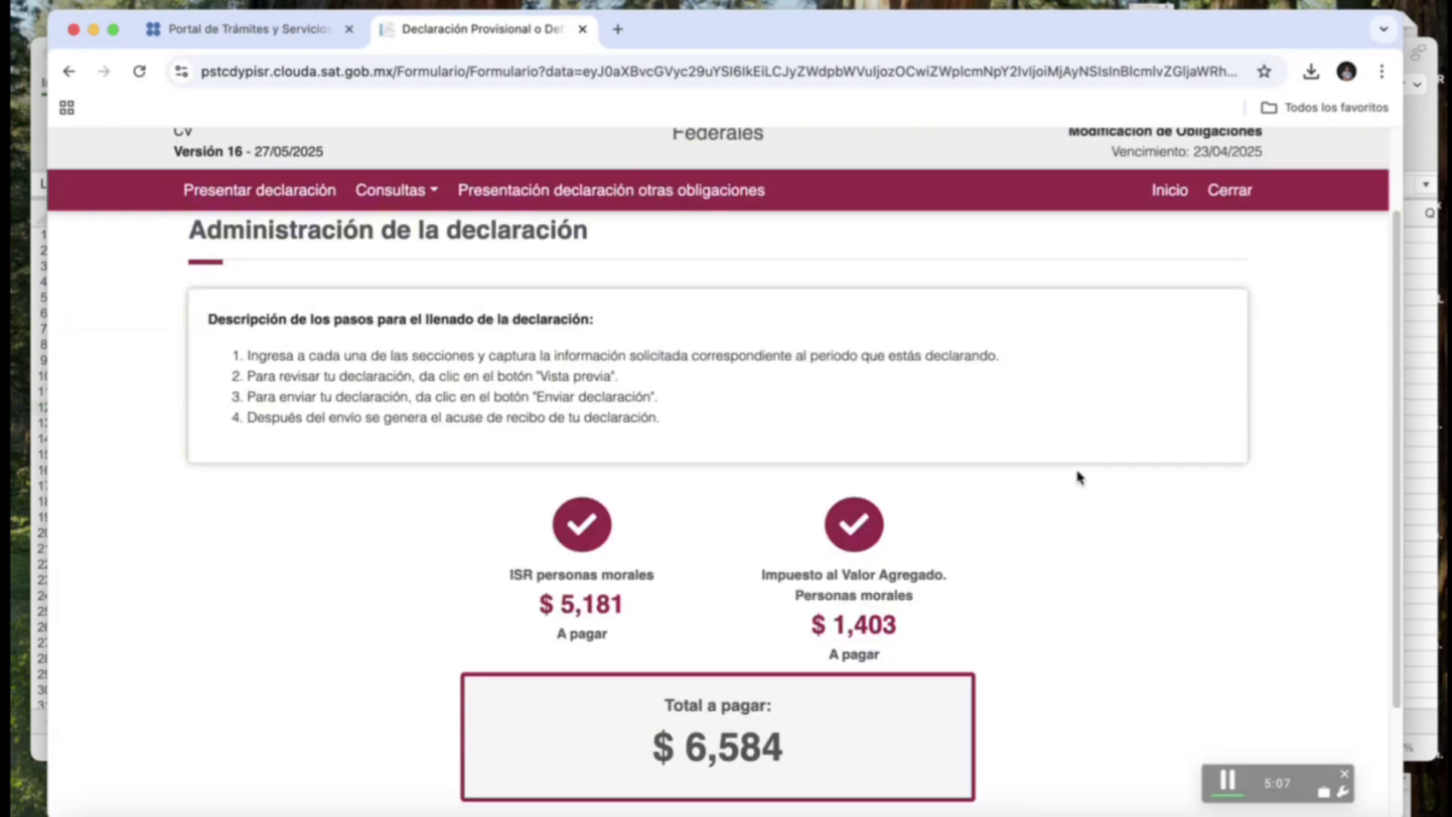